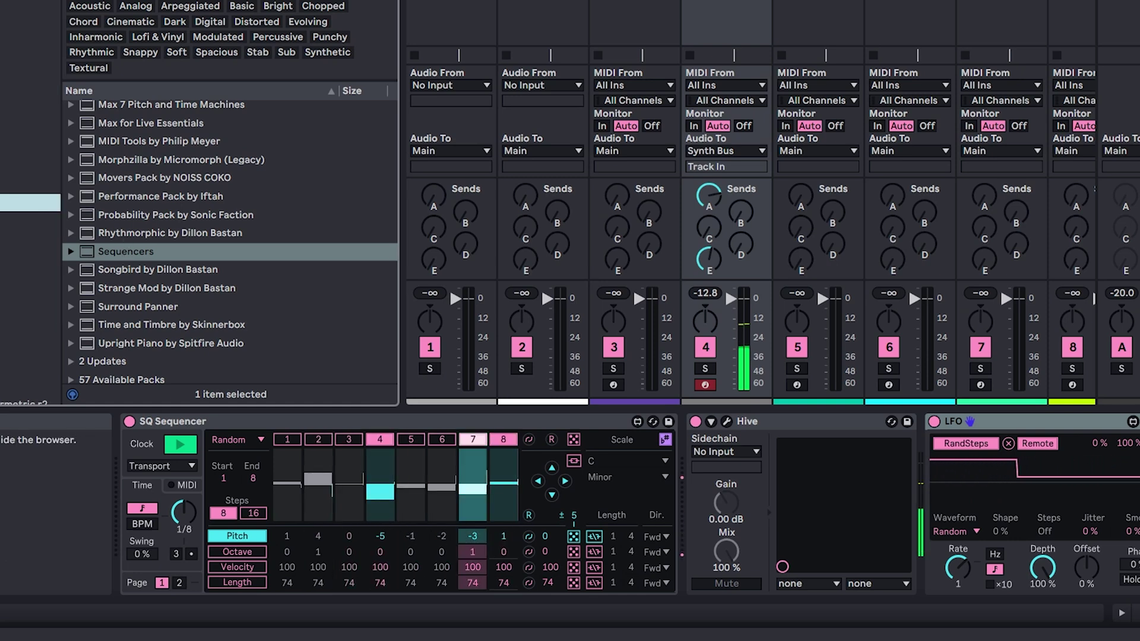
- Hide the browser and examine the second page of SQ Sequencer lanes, returning to the first page
key("ctrl+alt+b")
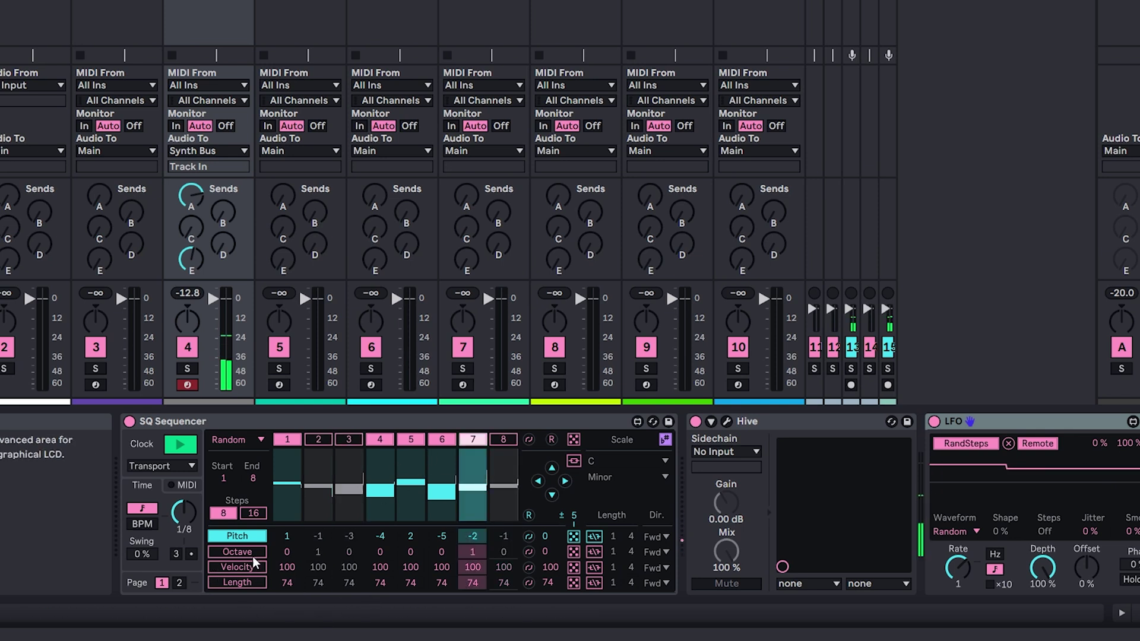
left_click(180, 584)
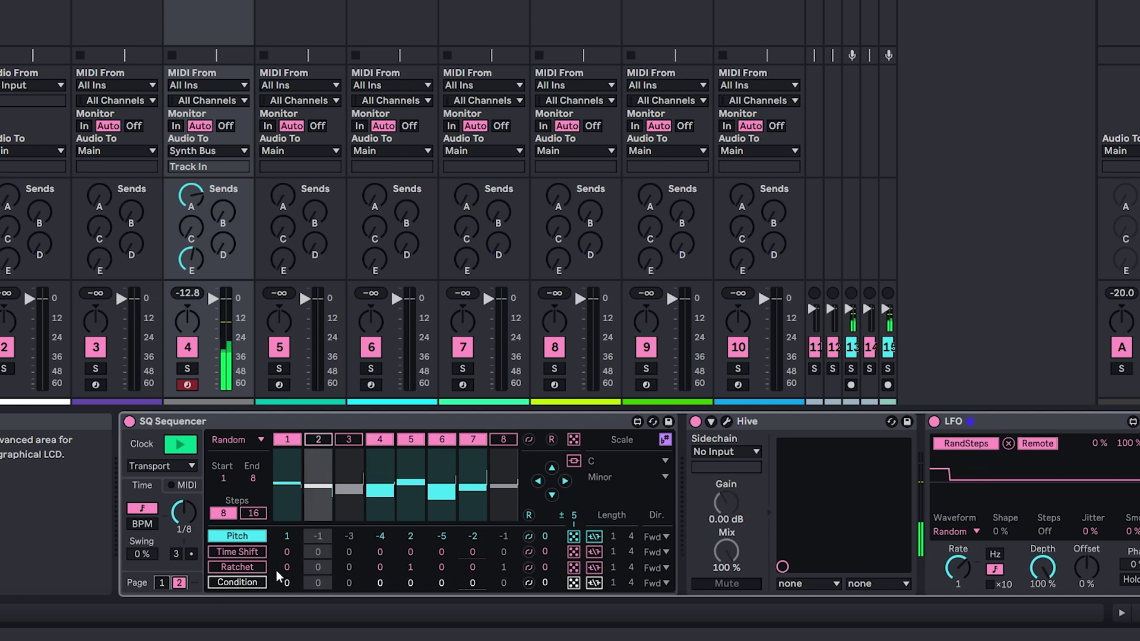
left_click(161, 583)
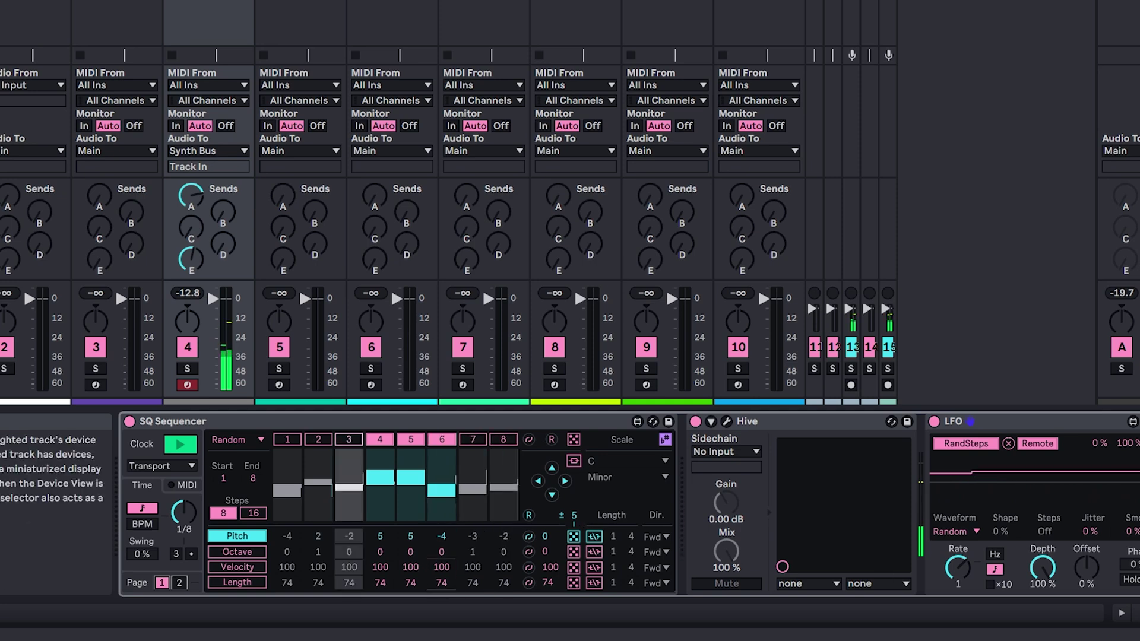
- Examine the LFO's parameter mapping list and randomize the SQ Sequencer's active steps
scroll(350, 414, "right", 6)
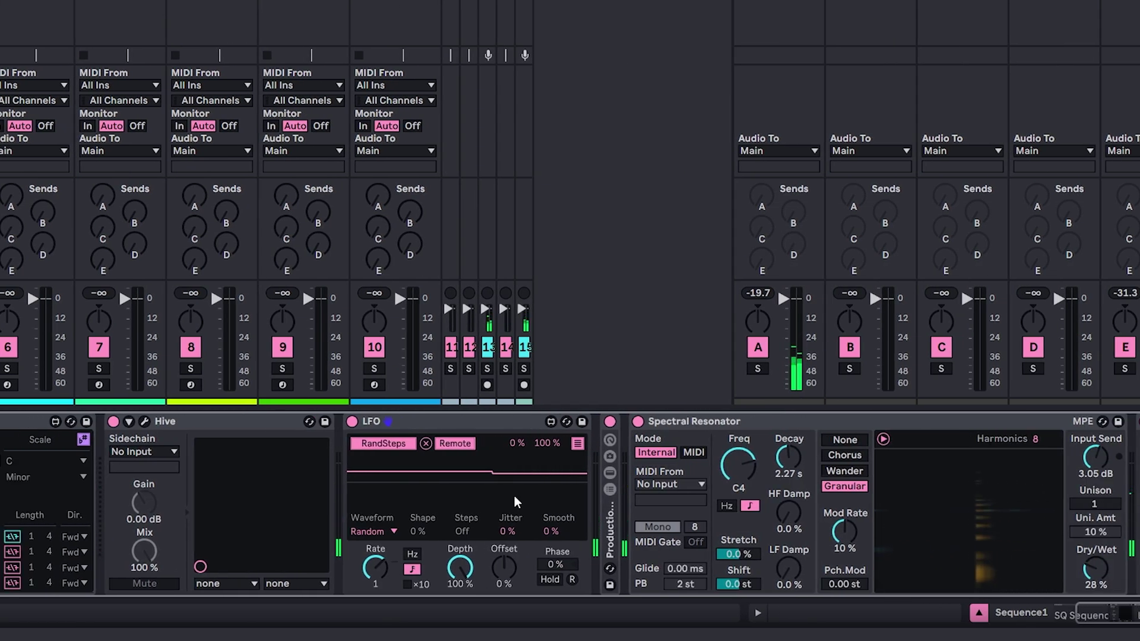
left_click(577, 443)
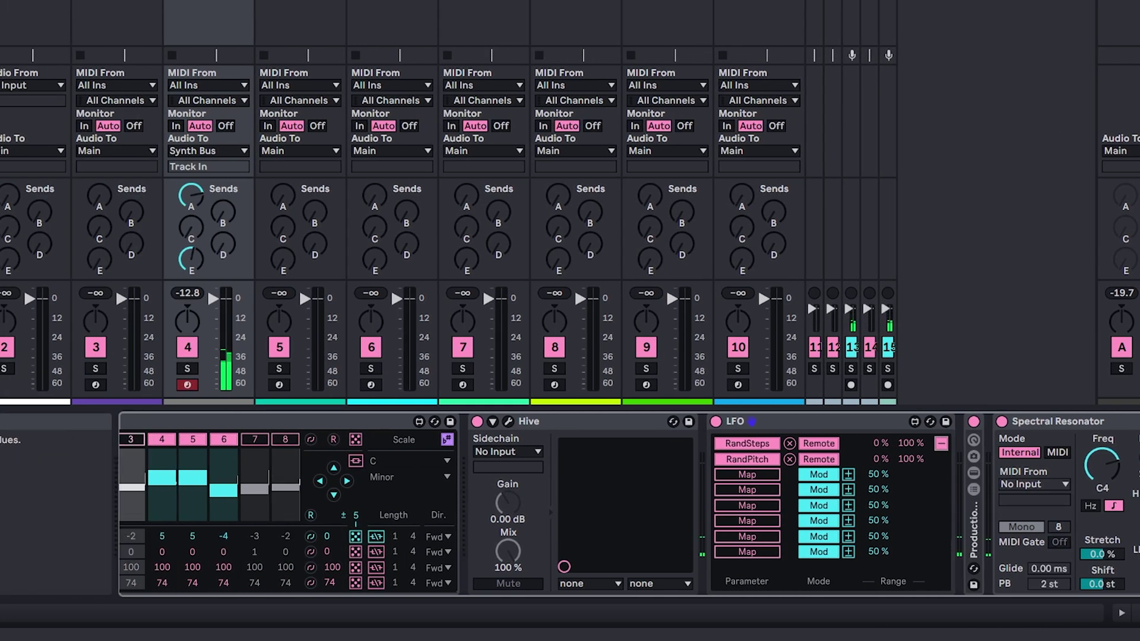
scroll(629, 505, "left", 4)
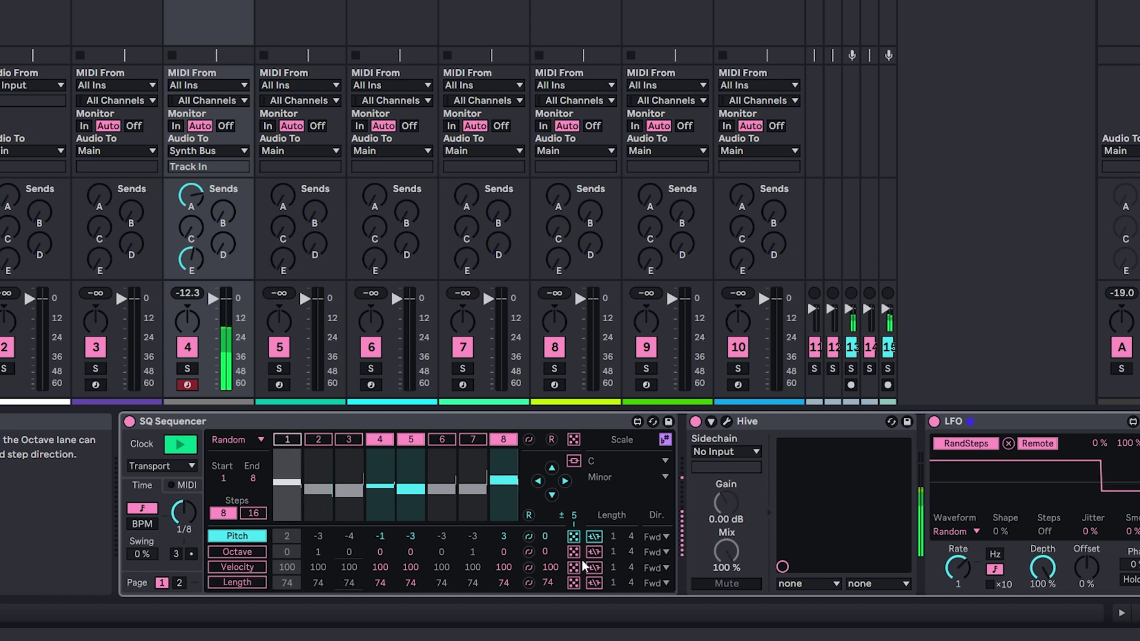
left_click(574, 439)
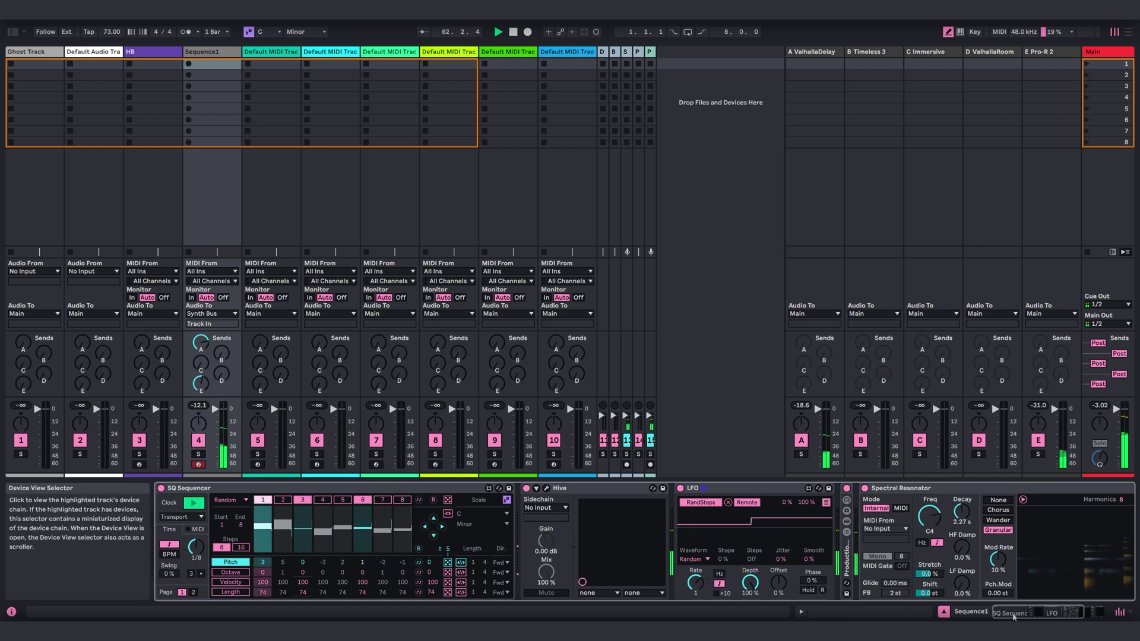
- Inspect the ValhallaSupermassive settings at the end of the Sequence1 device chain, close its window, and return to the chain's start
scroll(950, 534, "right", 5)
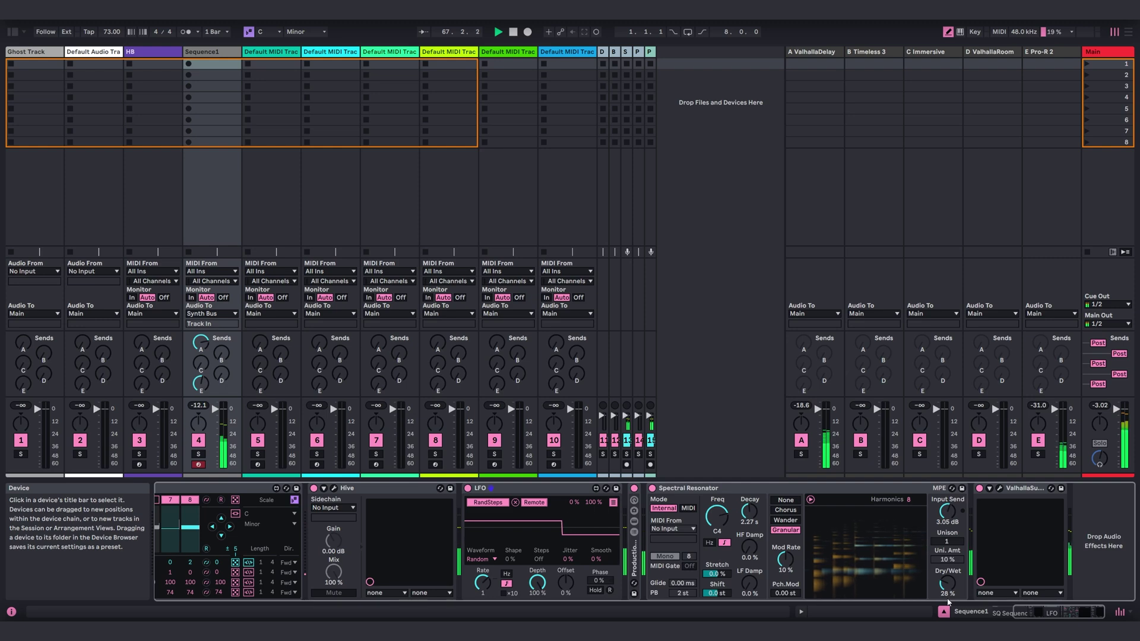
left_click(1001, 492)
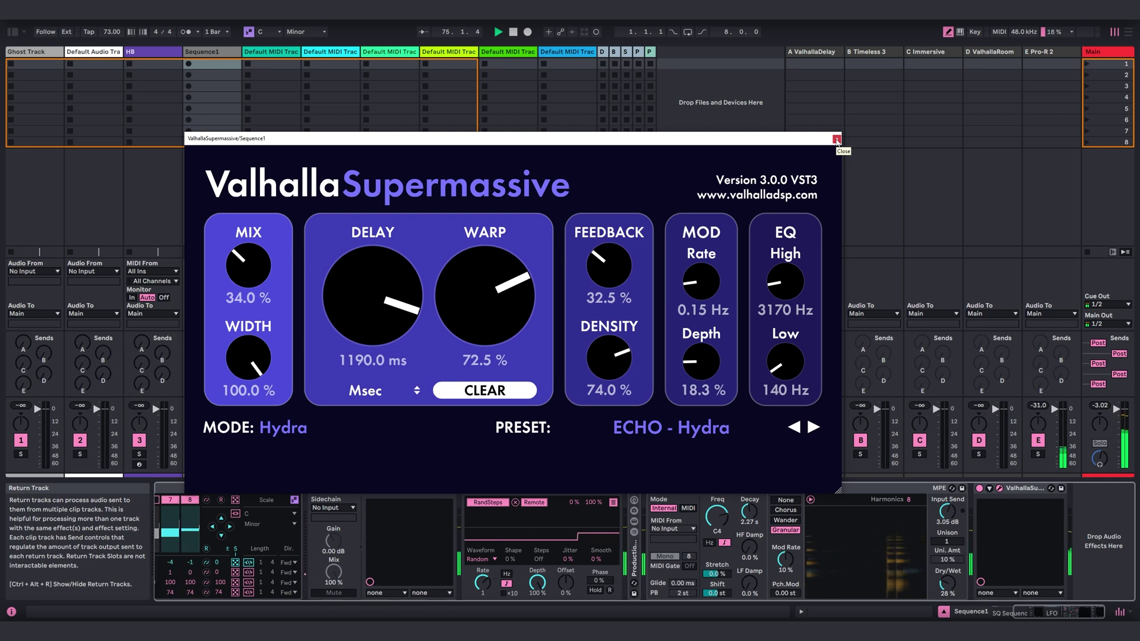
left_click(837, 140)
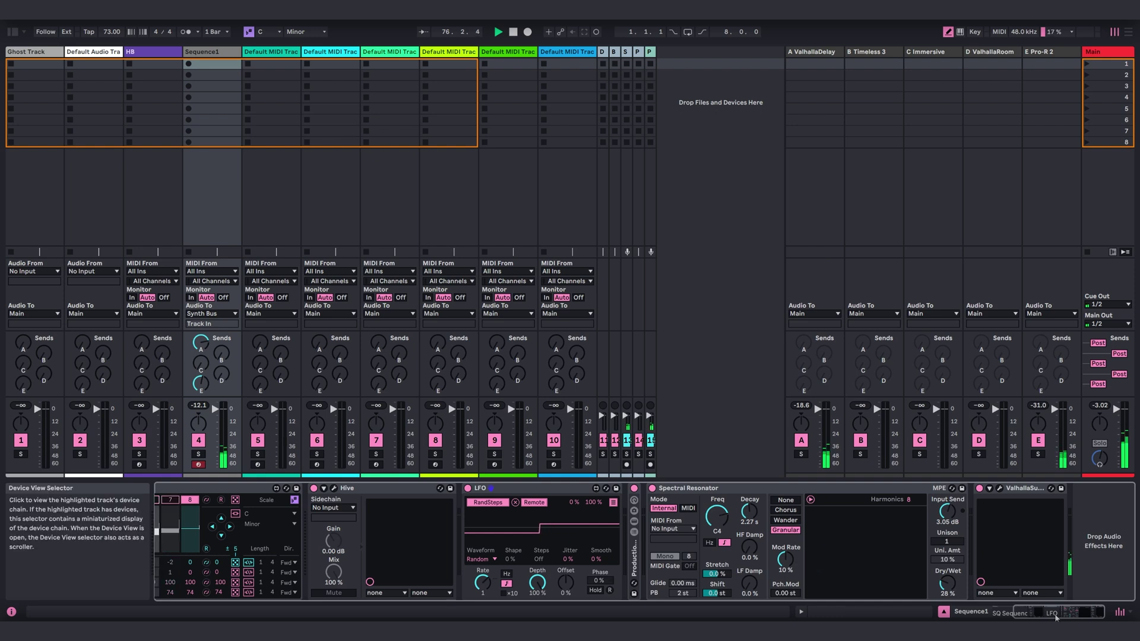
left_click(1037, 617)
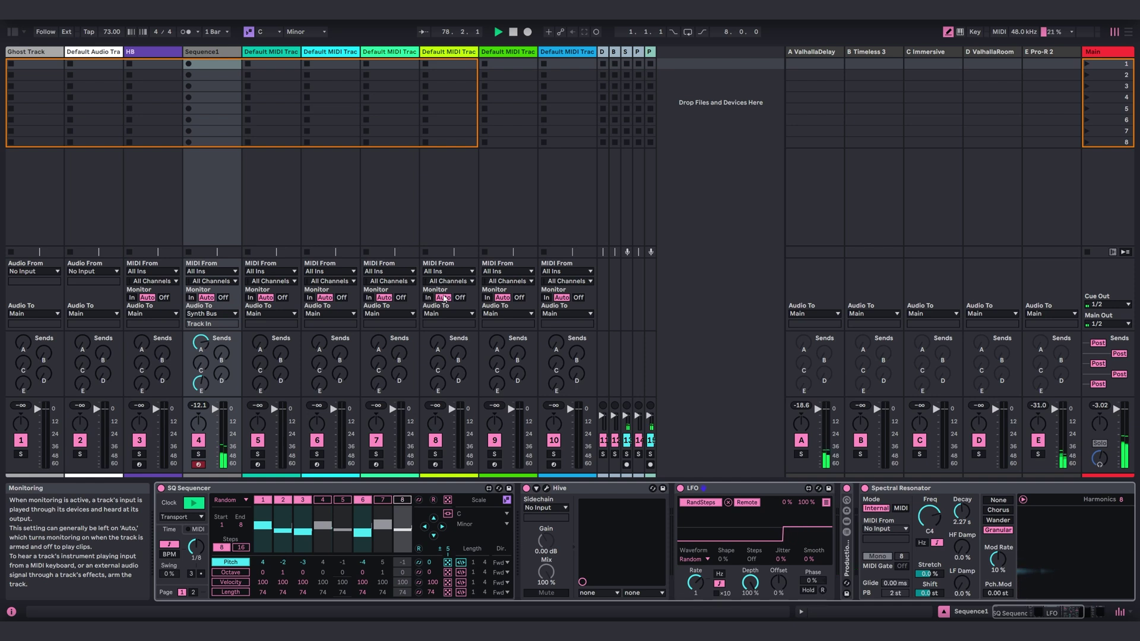
- Load Hive from the Synths collection onto MIDI track 5, hide the browser, and move the Hive window higher
left_click(264, 56)
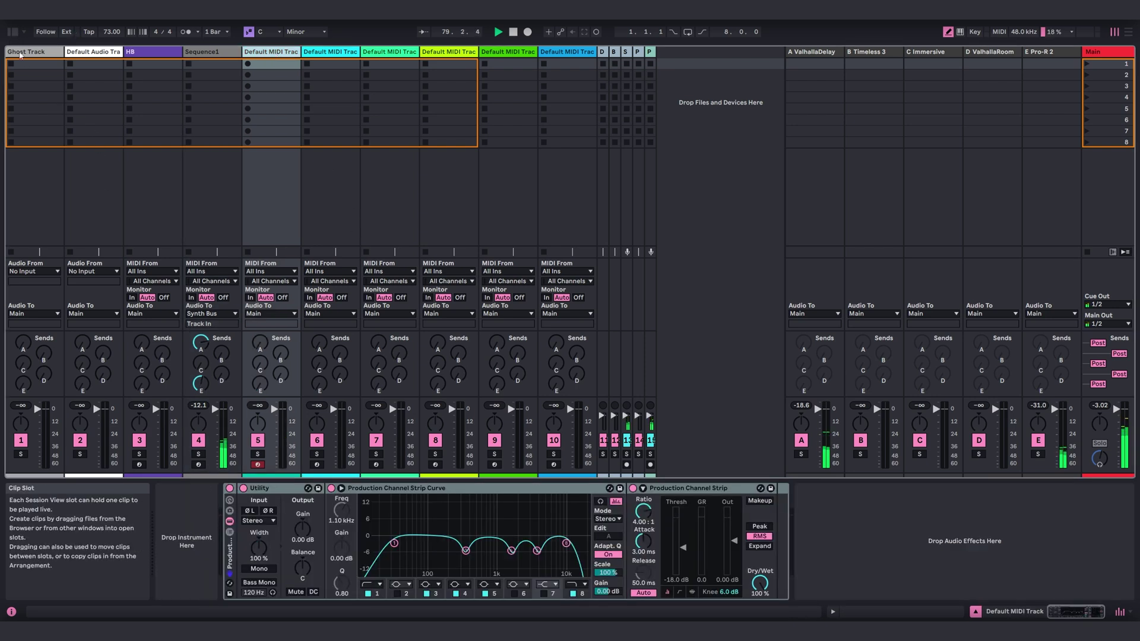
left_click(12, 33)
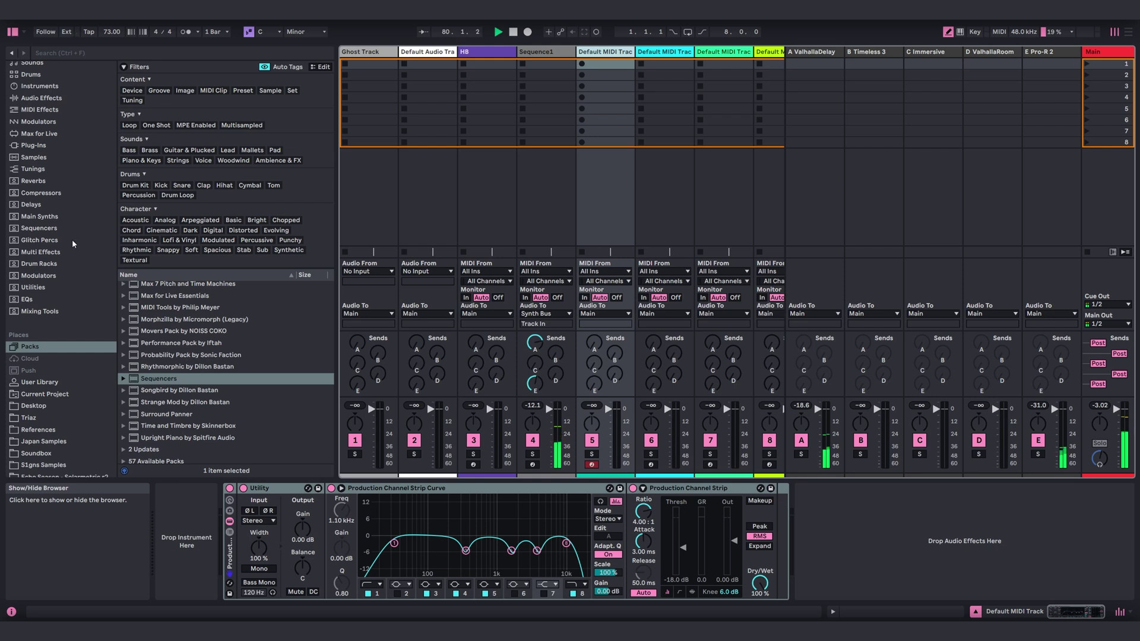
scroll(73, 244, "up", 3)
left_click(31, 78)
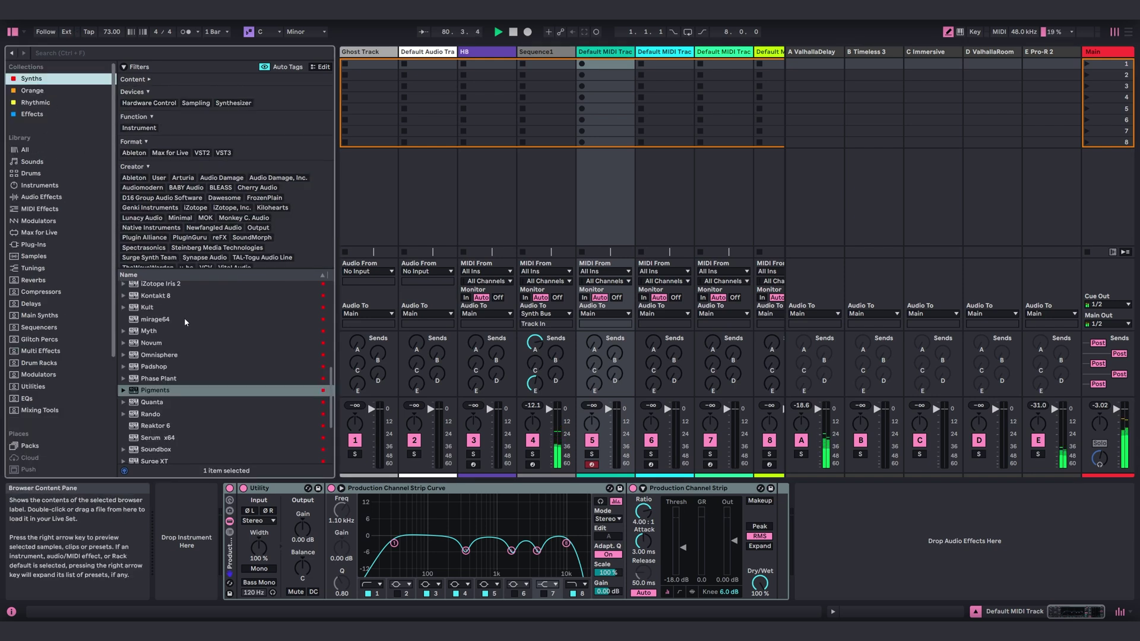
scroll(198, 342, "up", 3)
left_click(157, 339)
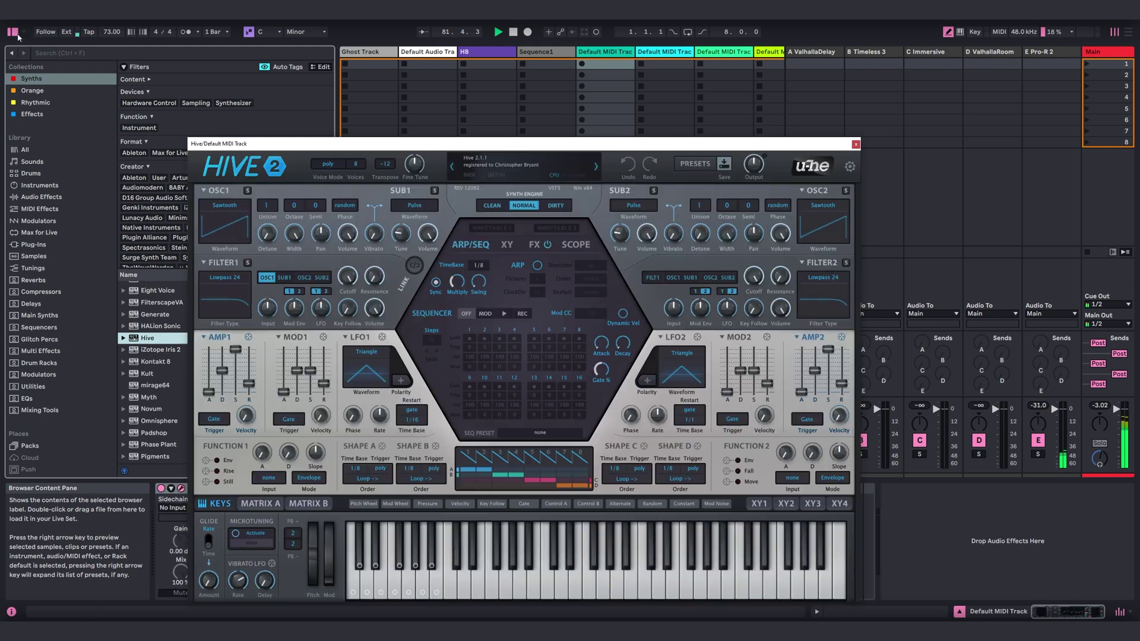
key("ctrl+alt+b")
left_click_drag(342, 147, 364, 95)
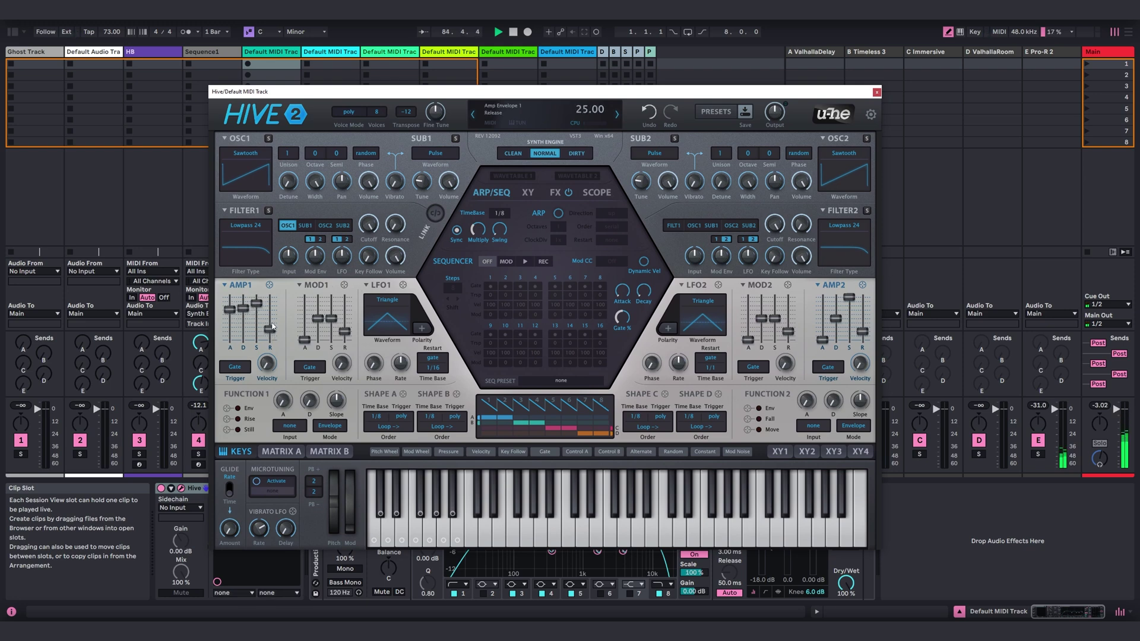
- Copy Hive's Amp 1 envelope settings to Amp 2, and lower the filter cutoff to 99 with the two layers linked
left_click(223, 286)
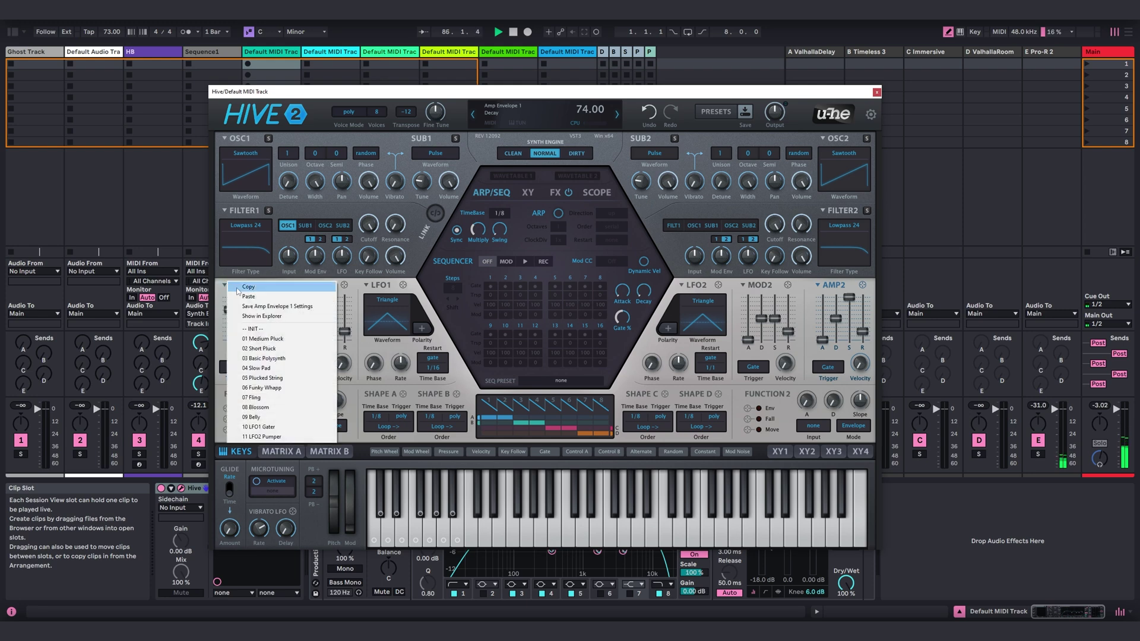
left_click(770, 286)
left_click(824, 291)
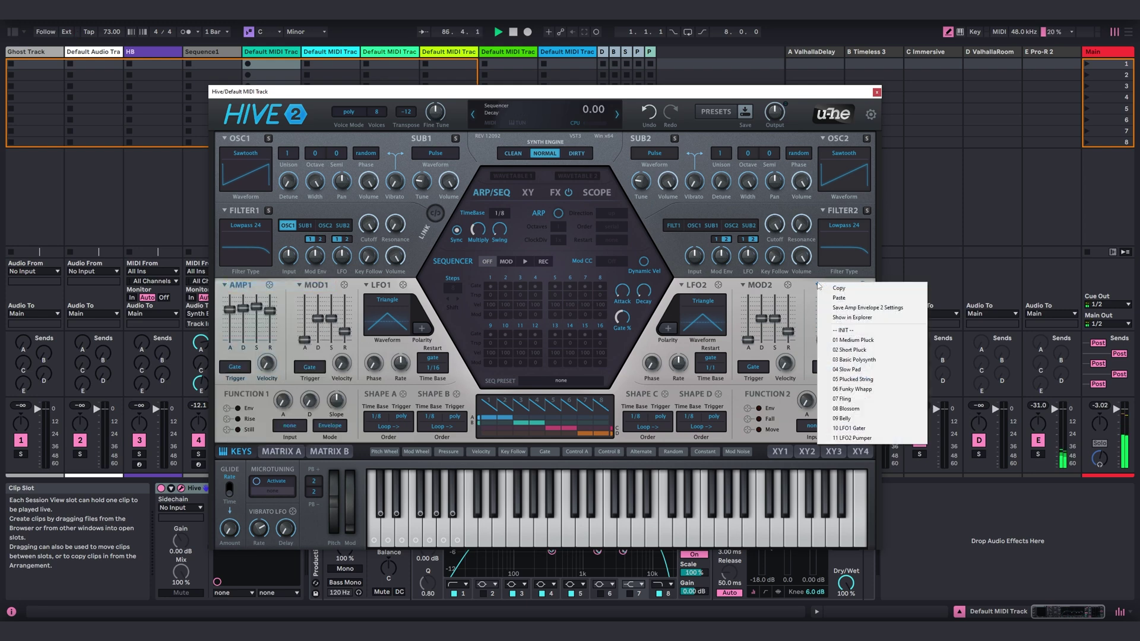
left_click(835, 301)
left_click(436, 214)
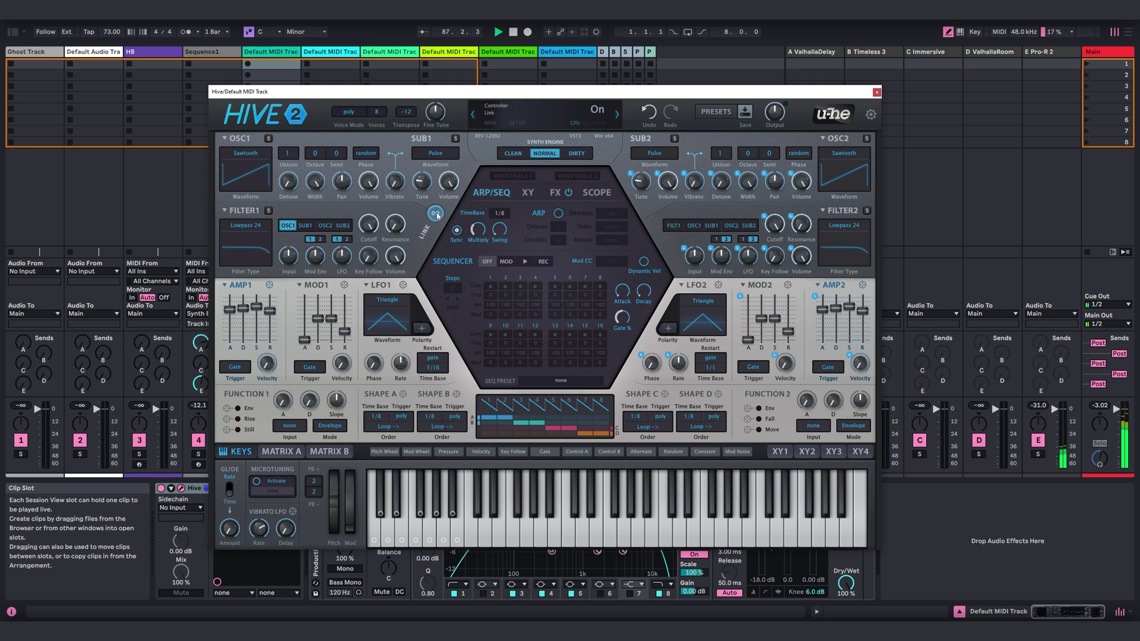
left_click_drag(372, 225, 390, 284)
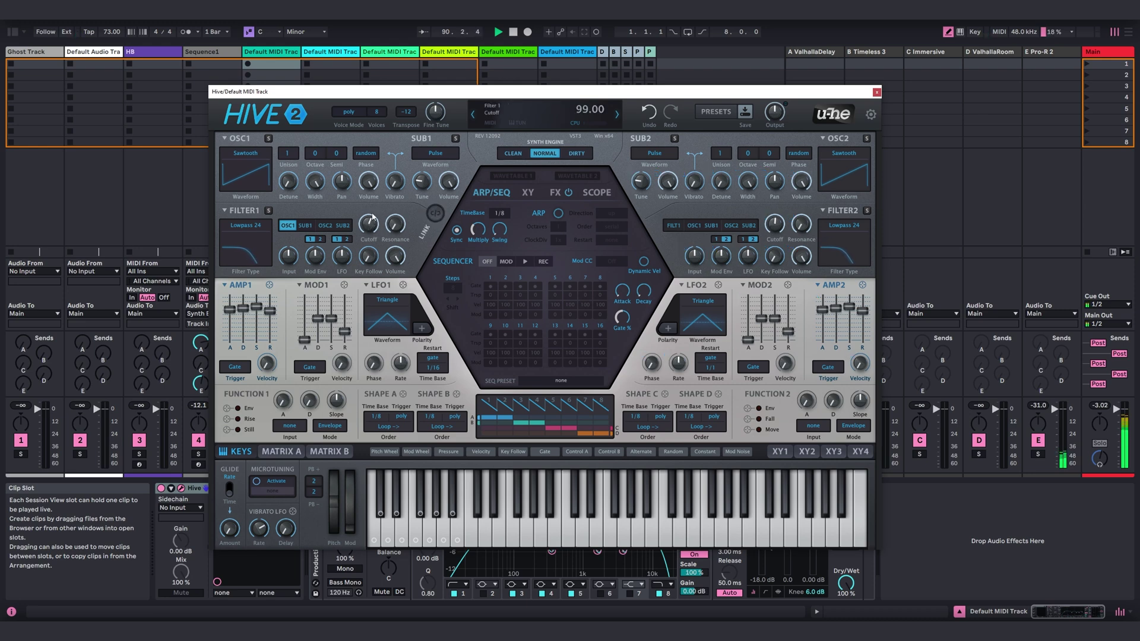
- Set Filter 1's type to Lowpass 12 and the voice transpose to 0
left_click(262, 226)
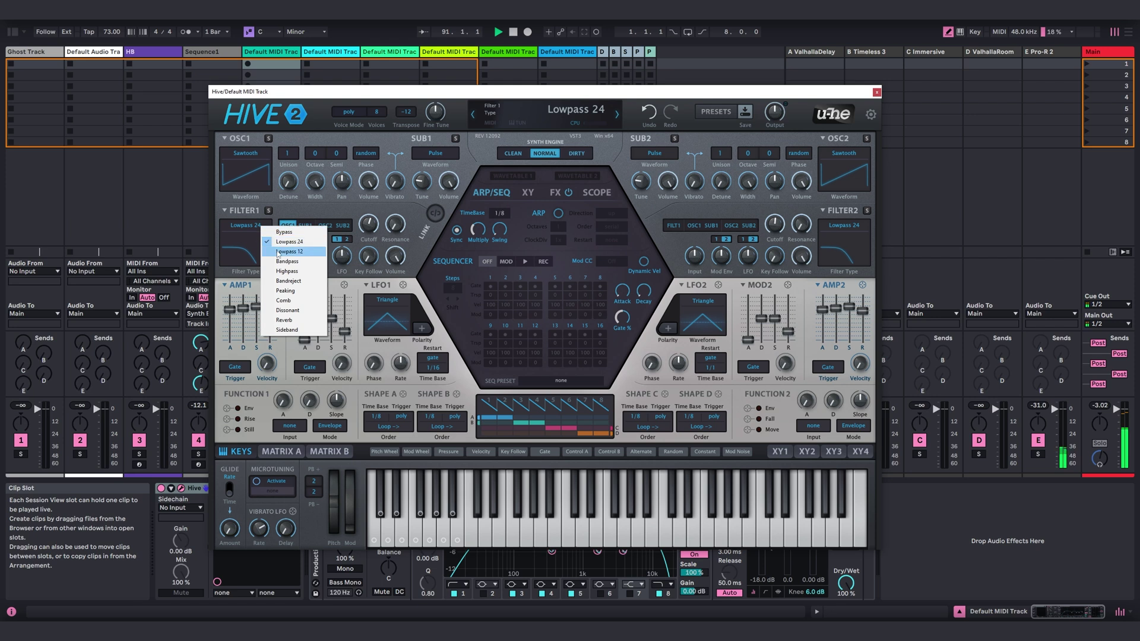
left_click(285, 250)
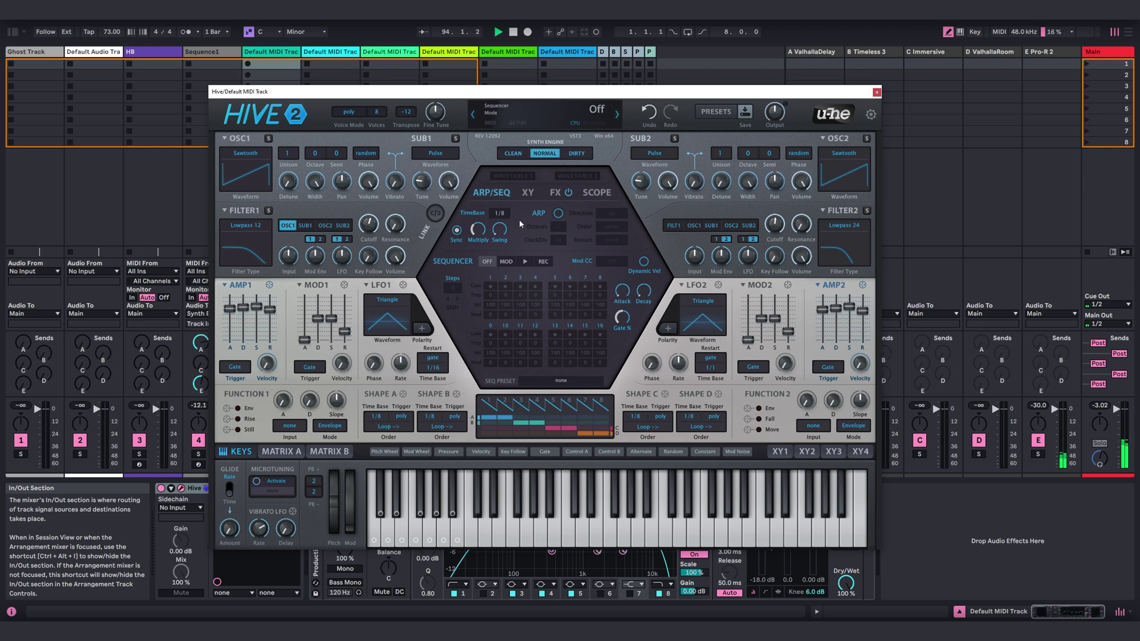
left_click(402, 116)
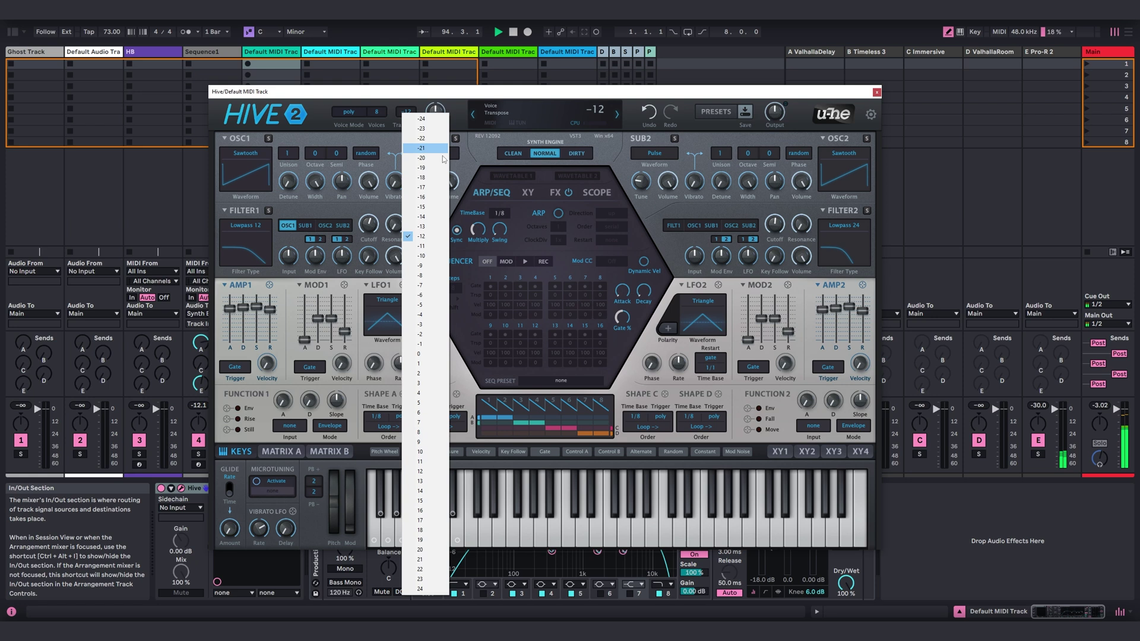
left_click(426, 355)
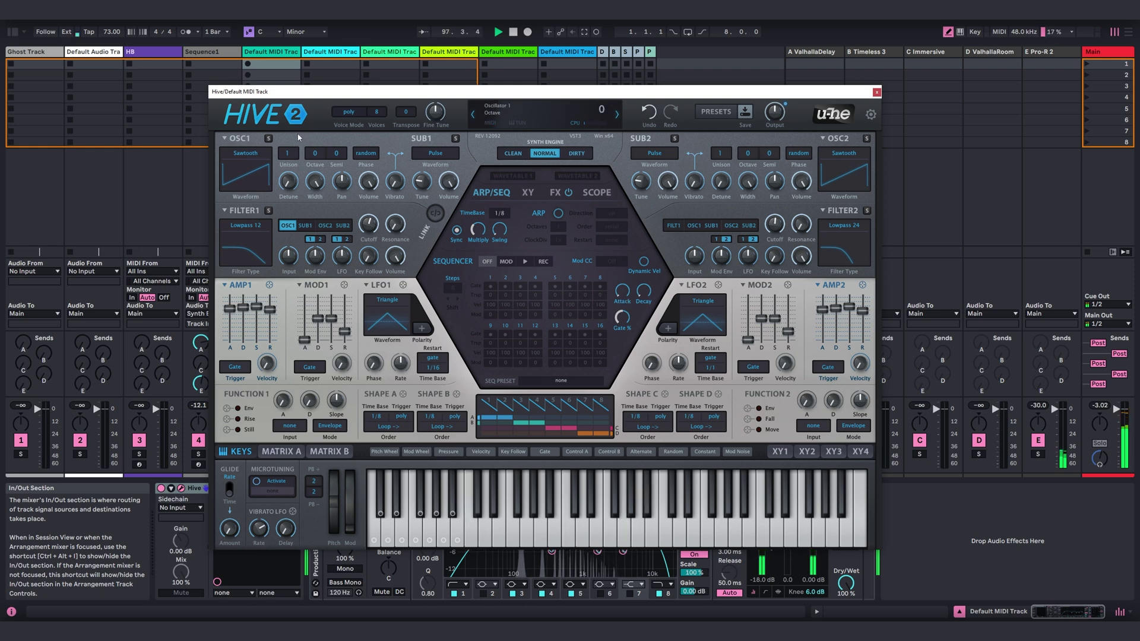
- Switch Oscillator 1 to a wavetable, load 51gns CT Table 18.wav from CarveToy Tables MAC, and set its position to 32
left_click(250, 153)
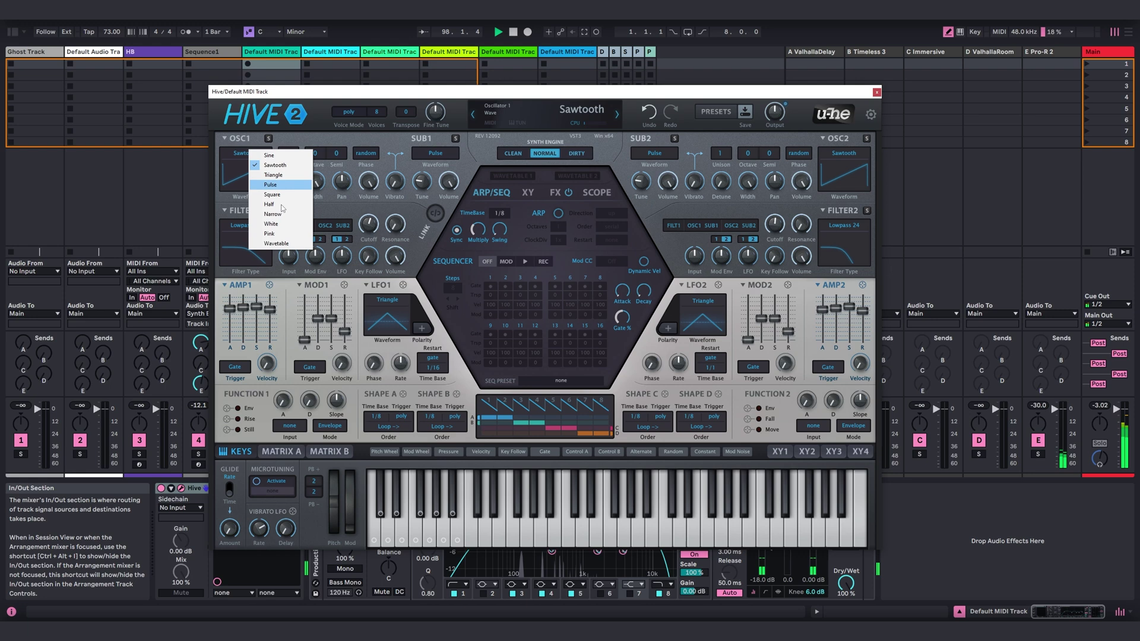
left_click(296, 244)
left_click(512, 177)
left_click(538, 217)
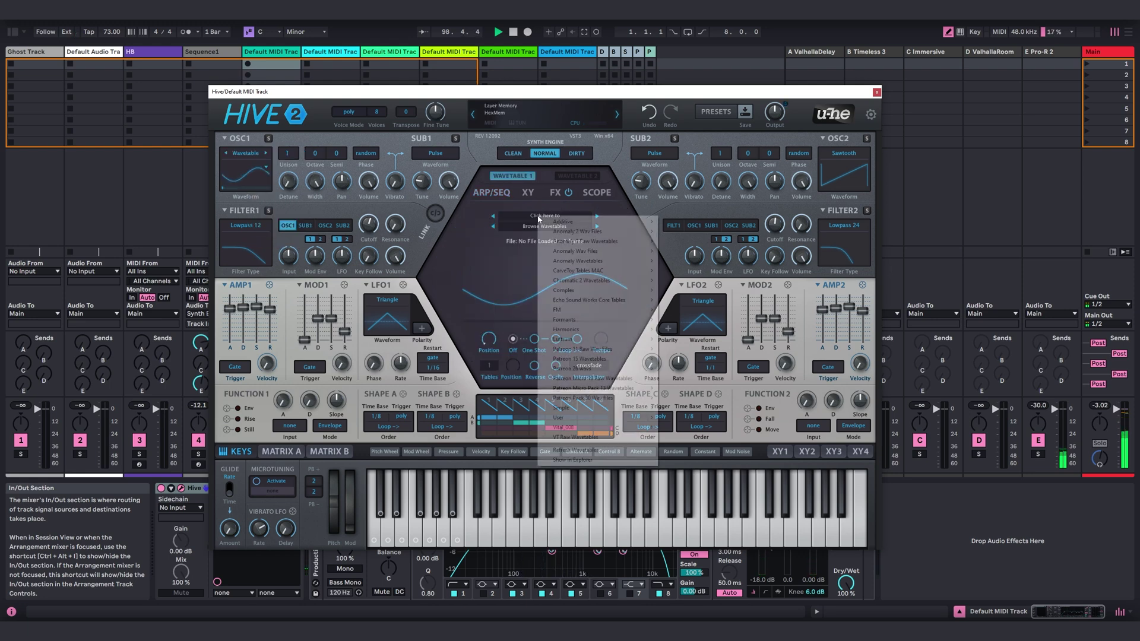
mouse_move(582, 271)
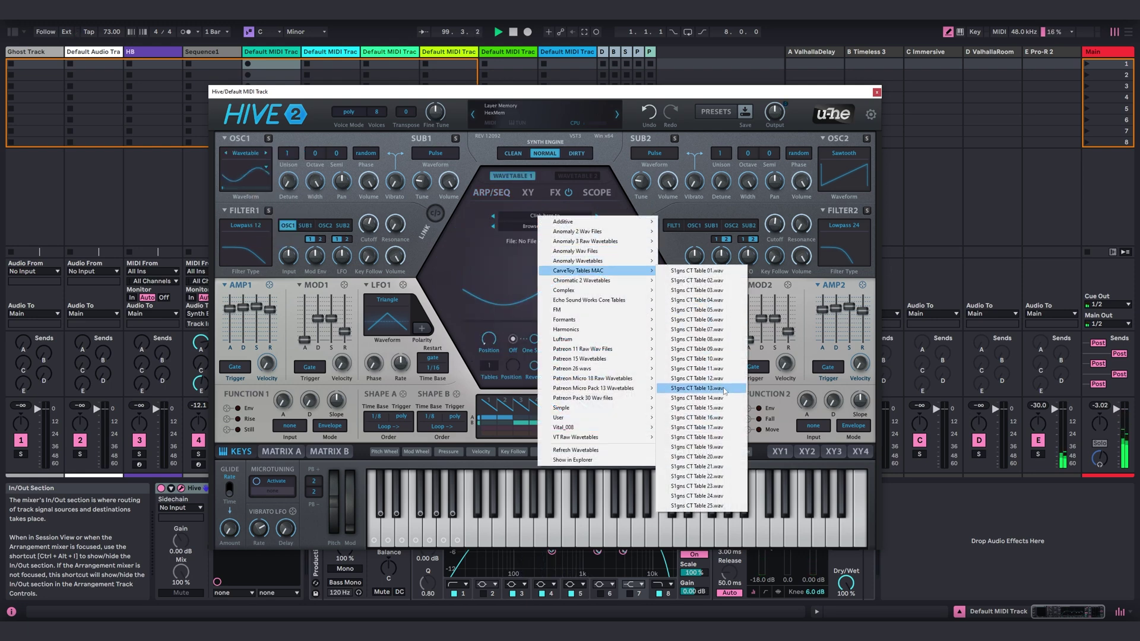
left_click(740, 435)
left_click_drag(489, 339, 493, 271)
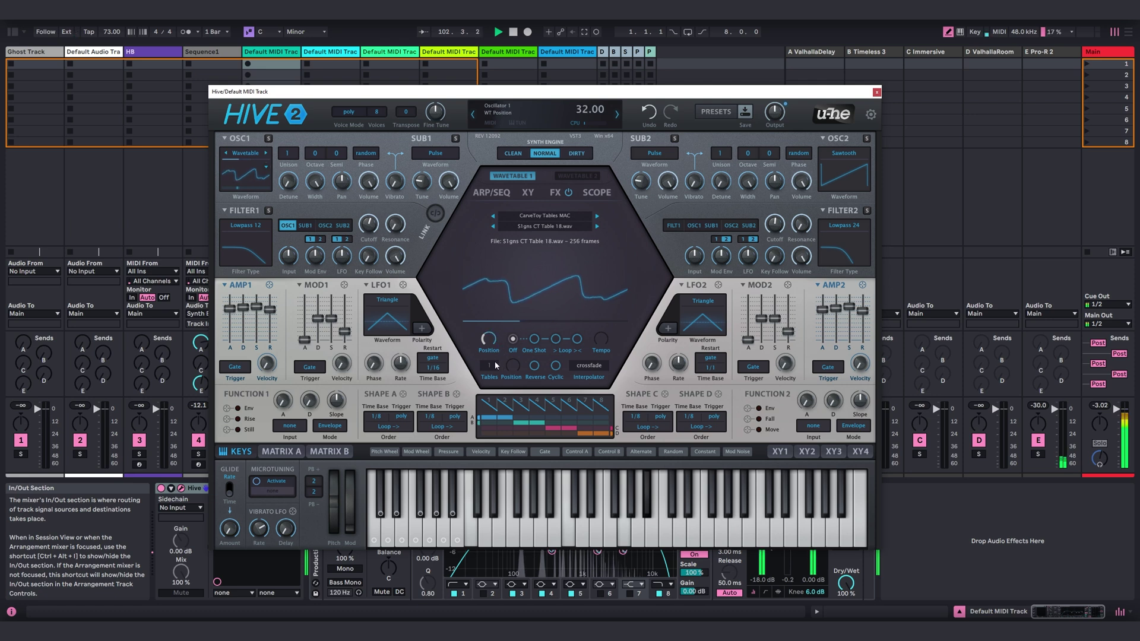
- Set Oscillator 1's unison to 5 voices and Filter 1's cutoff to 82
left_click_drag(289, 159, 293, 166)
scroll(374, 235, "down", 3)
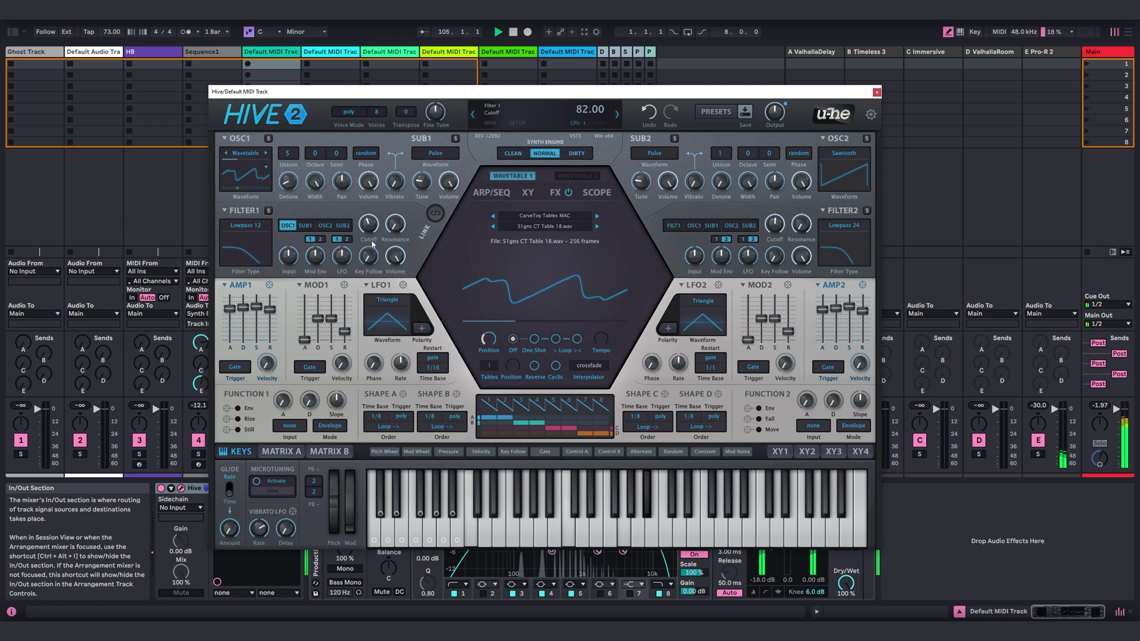
- Set LFO 1 to the rand glide waveform with sync restart and a 2/1 time base
left_click(389, 300)
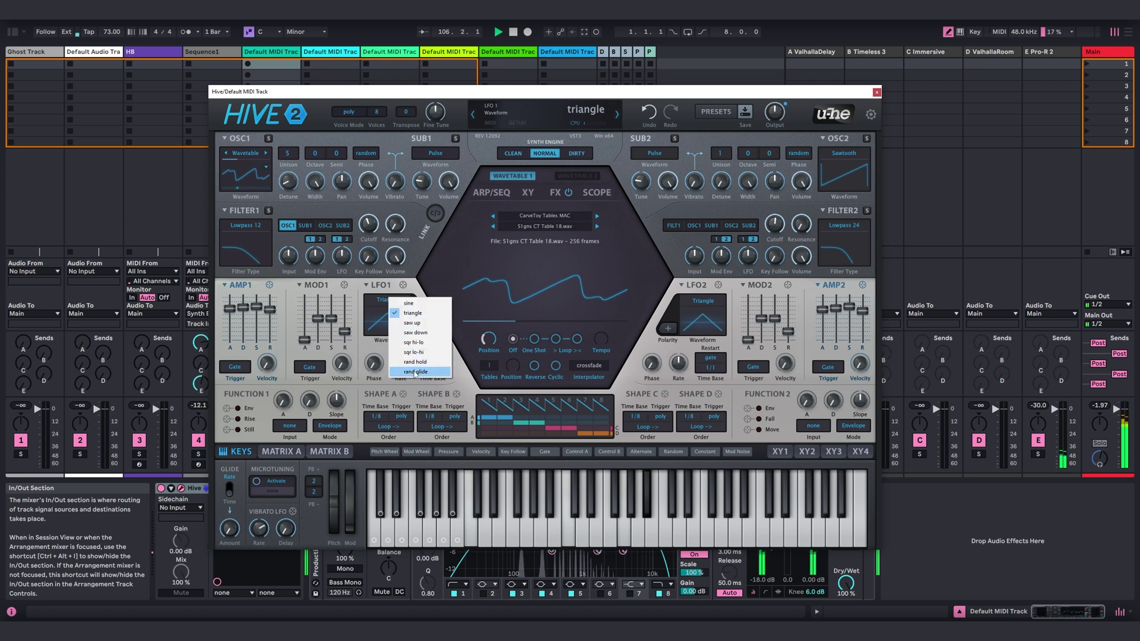
left_click(437, 362)
left_click(432, 359)
left_click(444, 371)
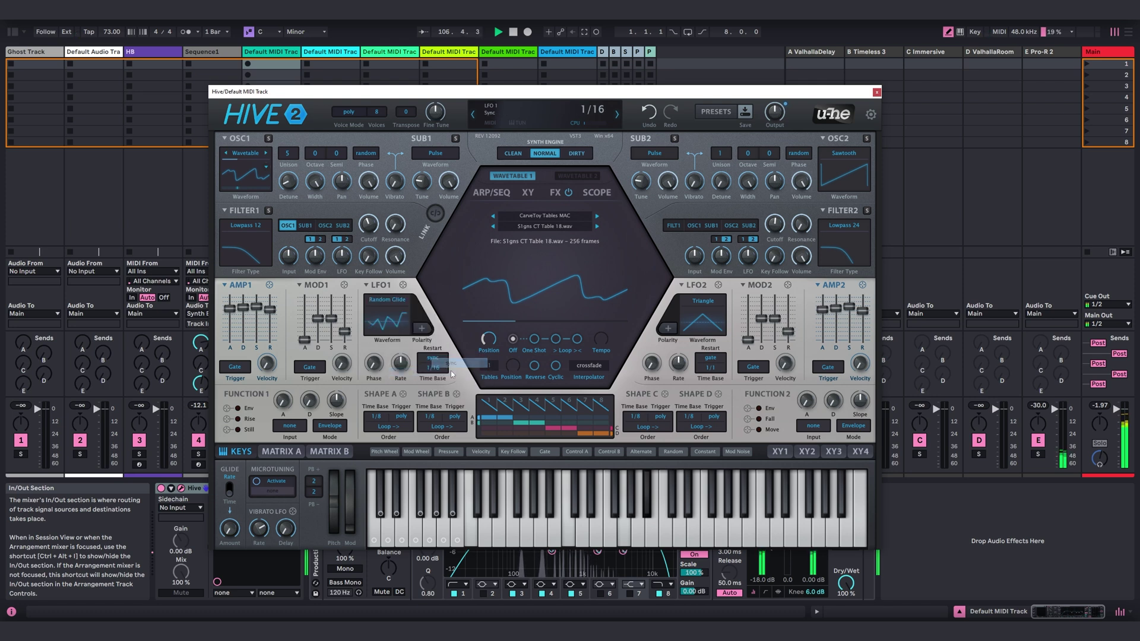
left_click(438, 369)
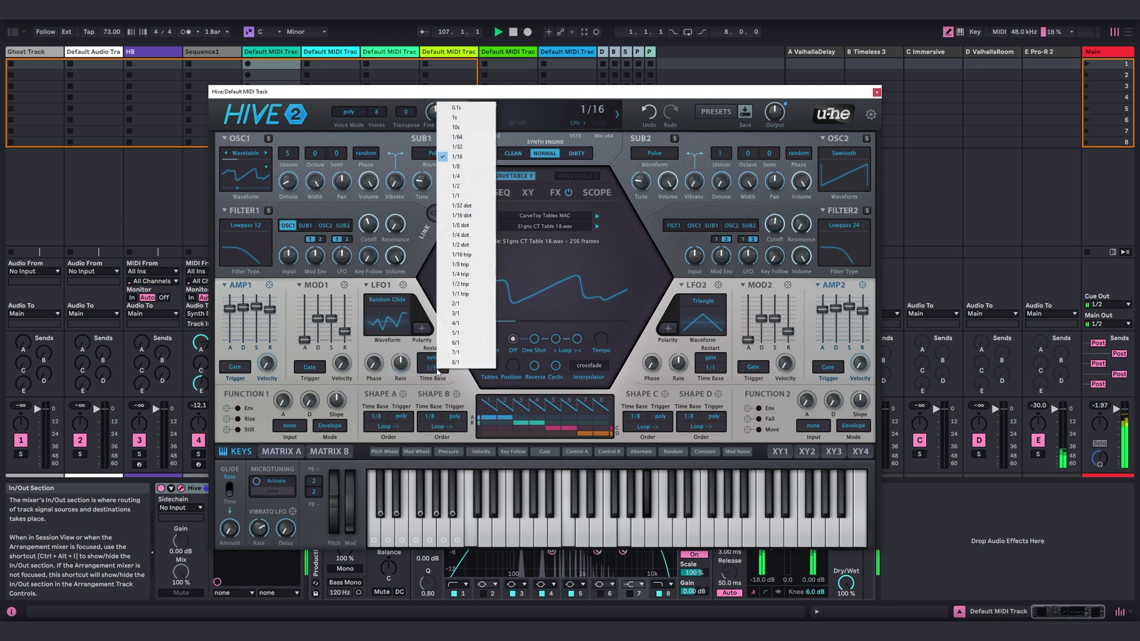
left_click(467, 304)
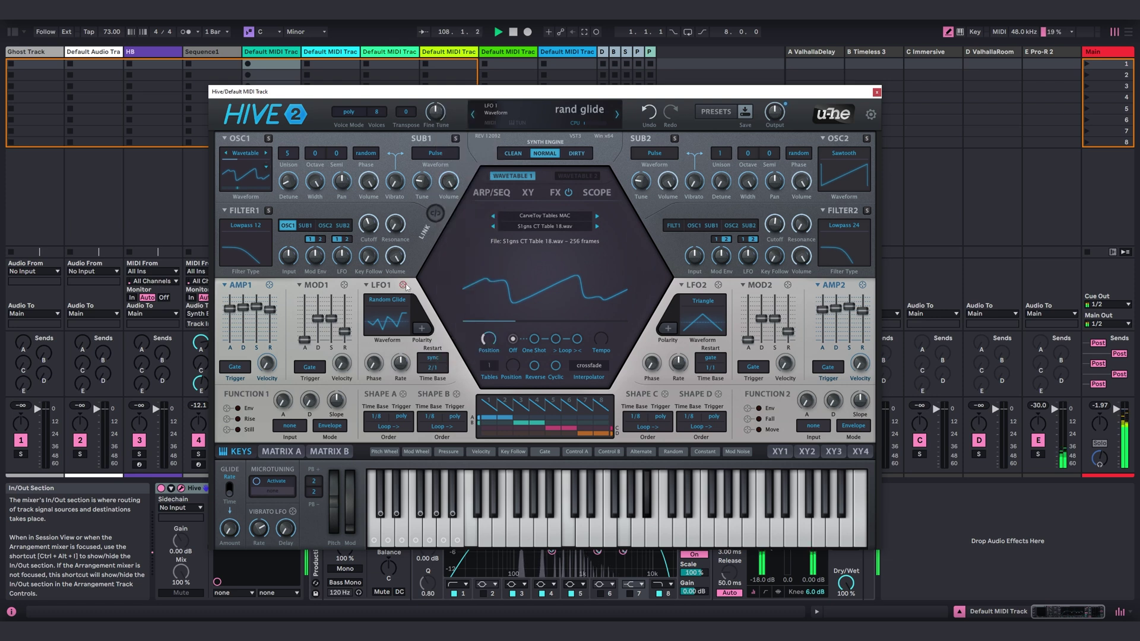
- Assign LFO 1 to modulate Filter 1's cutoff and Oscillator 1's wavetable position, adding modulation depth to the cutoff
left_click_drag(403, 285, 369, 225)
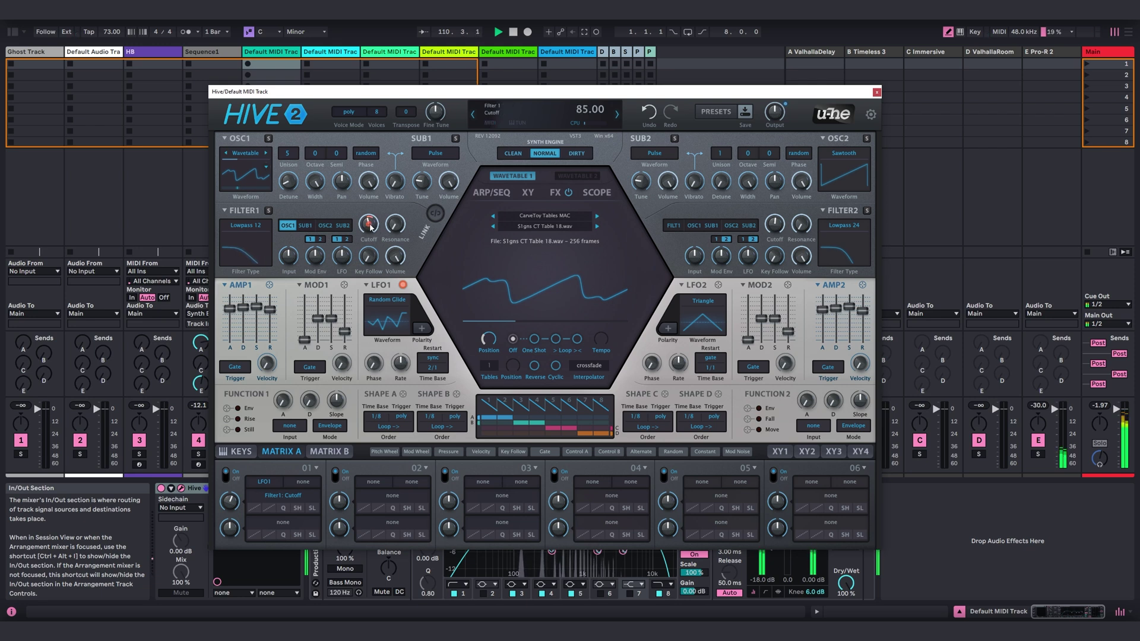
scroll(370, 225, "up", 4)
left_click_drag(402, 285, 488, 339)
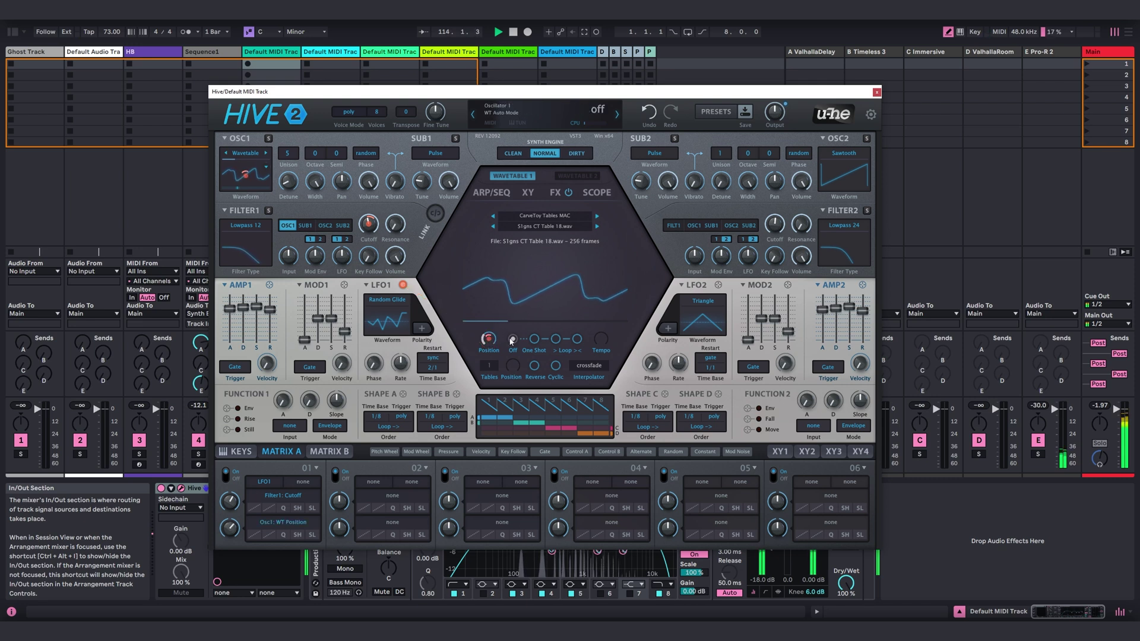
- Set Oscillator 1's wavetable position to 38
left_click_drag(491, 342, 487, 338)
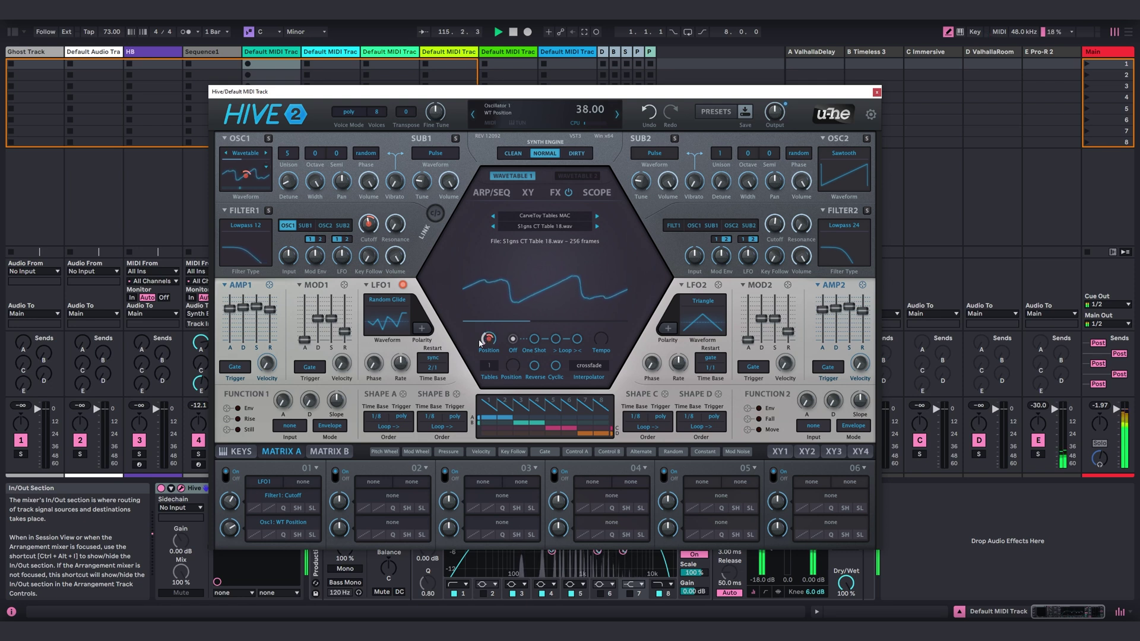
left_click_drag(492, 319, 490, 346)
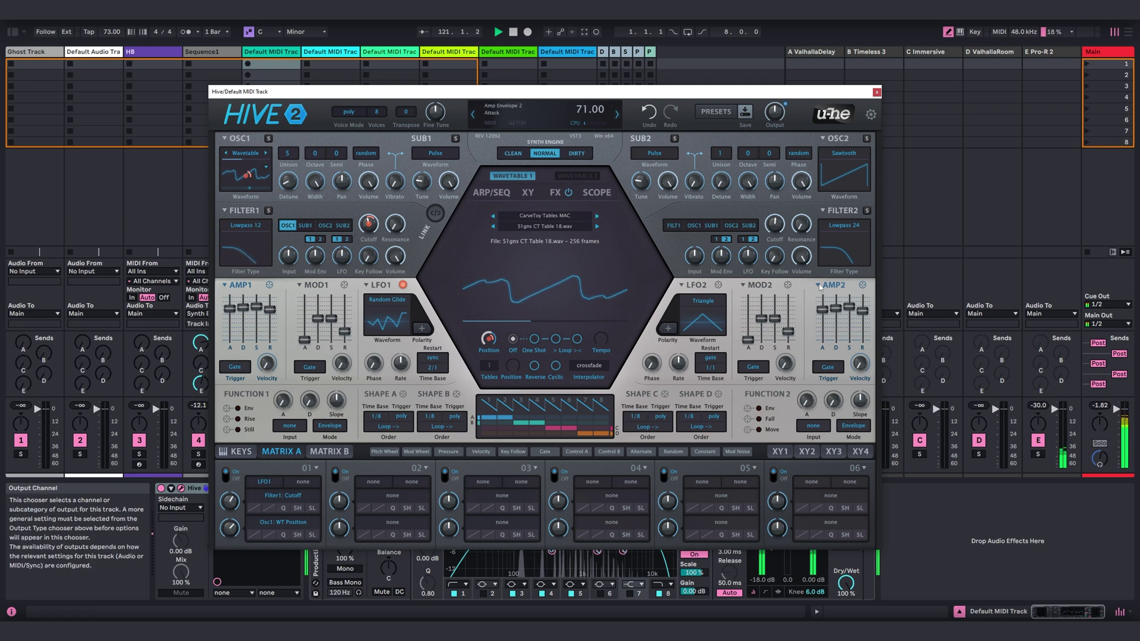
- Set Filter 2 to Lowpass 12, feed it from Oscillator 2 and set its cutoff to 84
left_click(852, 231)
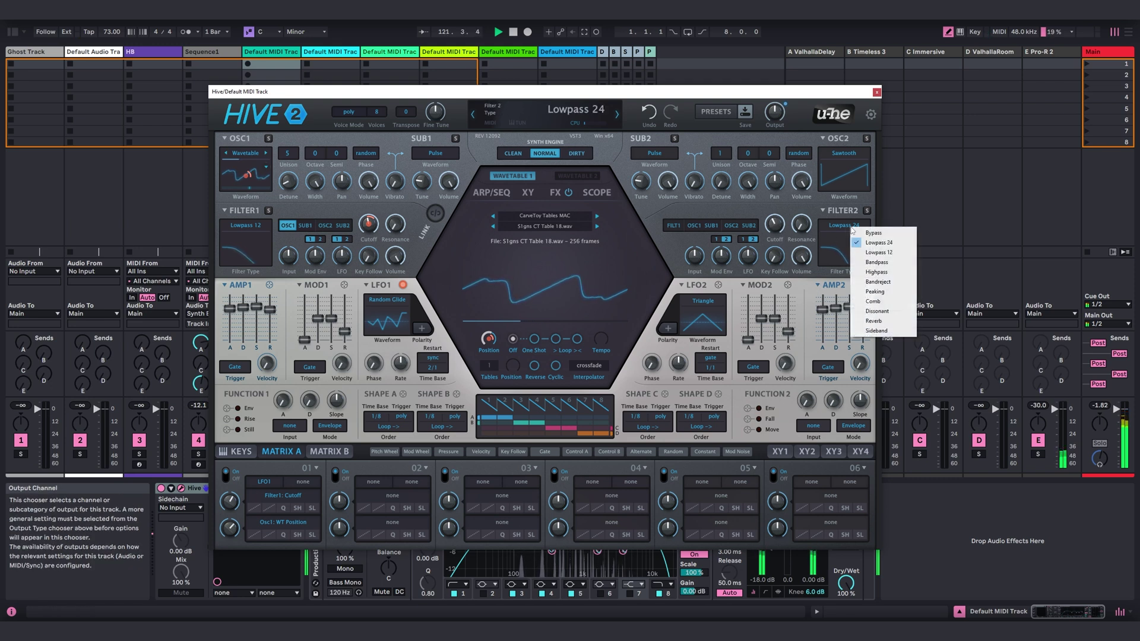
left_click(879, 252)
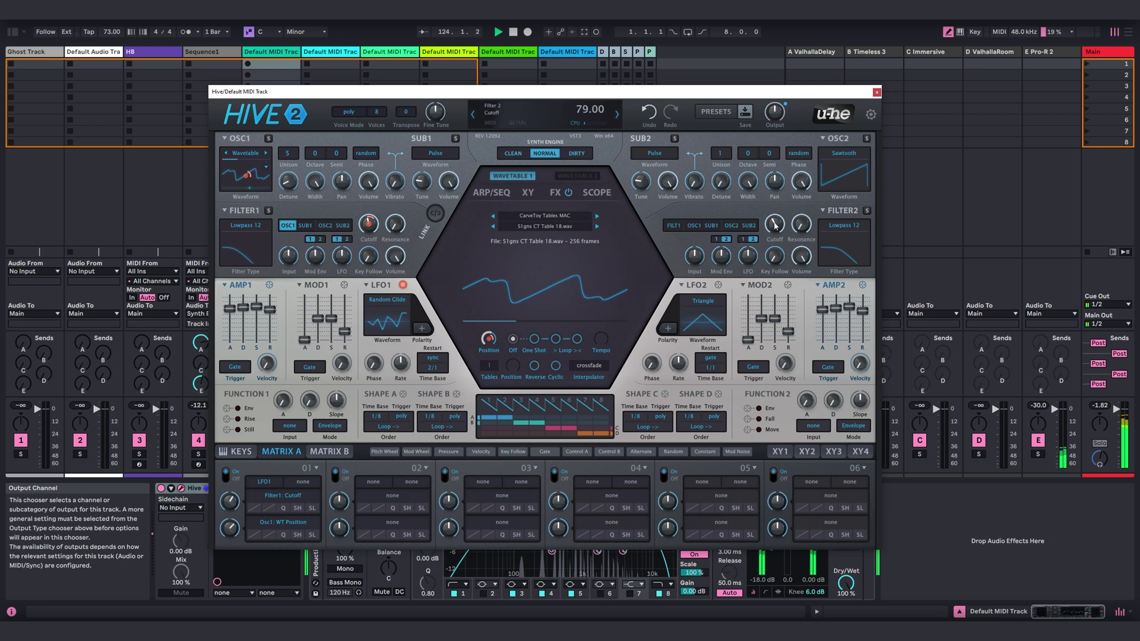
left_click(732, 226)
left_click_drag(778, 227, 775, 222)
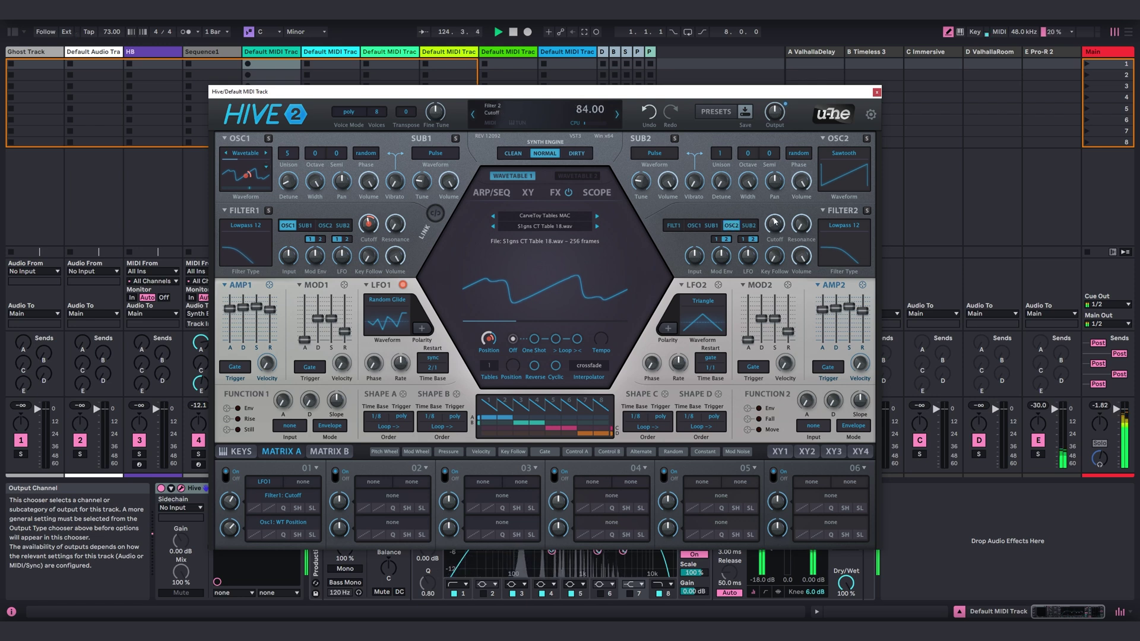
- Switch Oscillator 2 to the wavetable Chromatic 2 Table 27.wav from Chromatic 2 Wavetables, adjust its position and set its unison to 4 voices
left_click(579, 175)
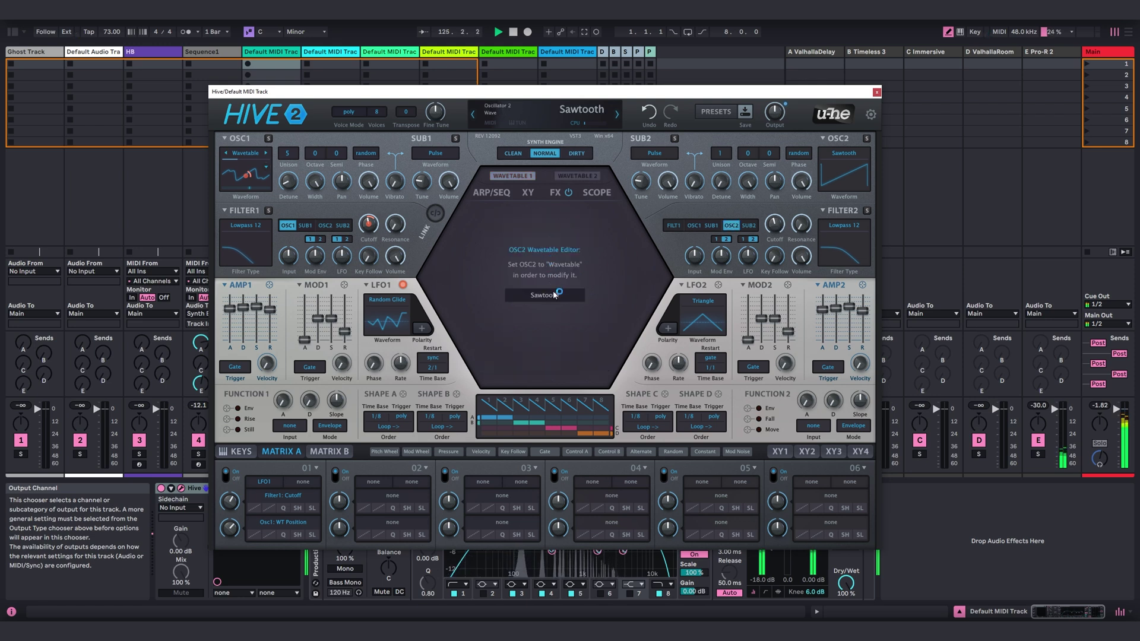
left_click(844, 153)
left_click(883, 249)
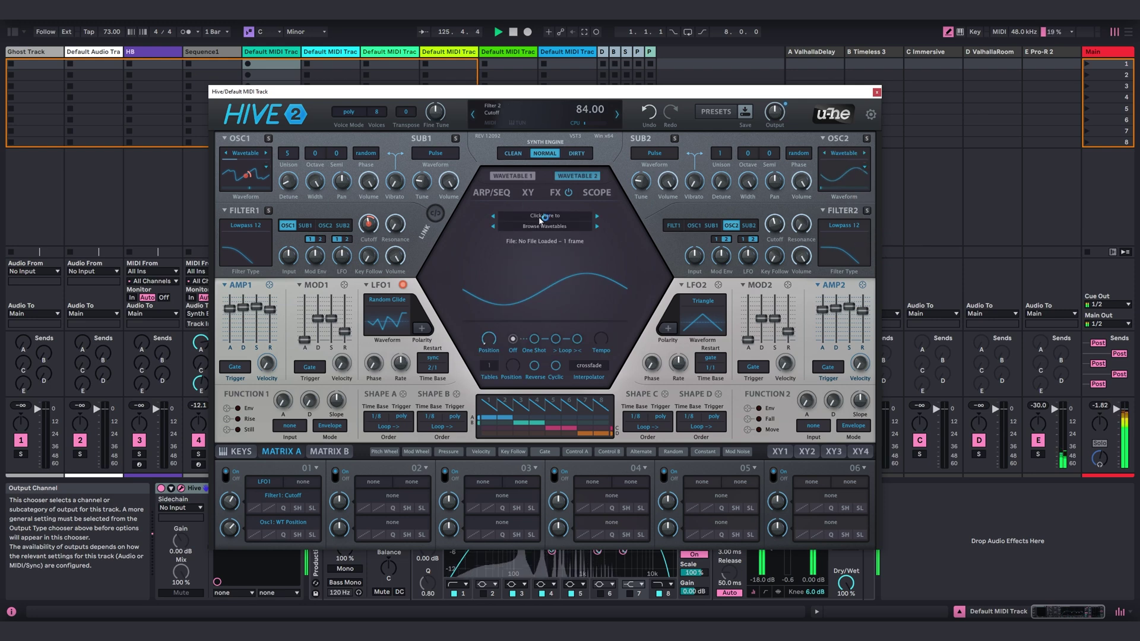
left_click(544, 217)
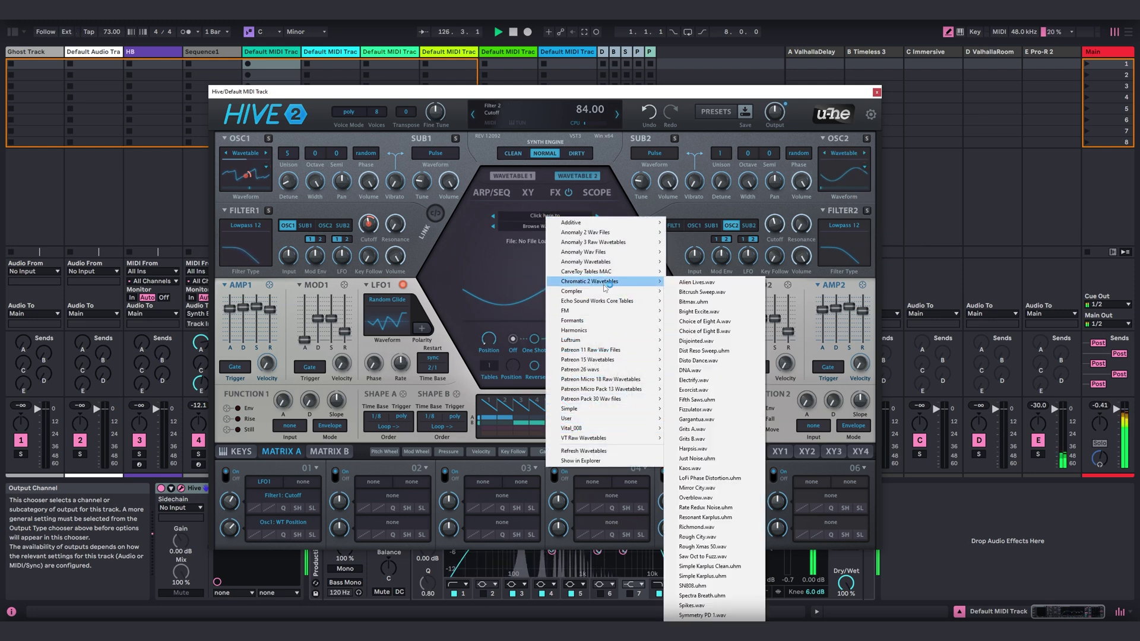
mouse_move(599, 281)
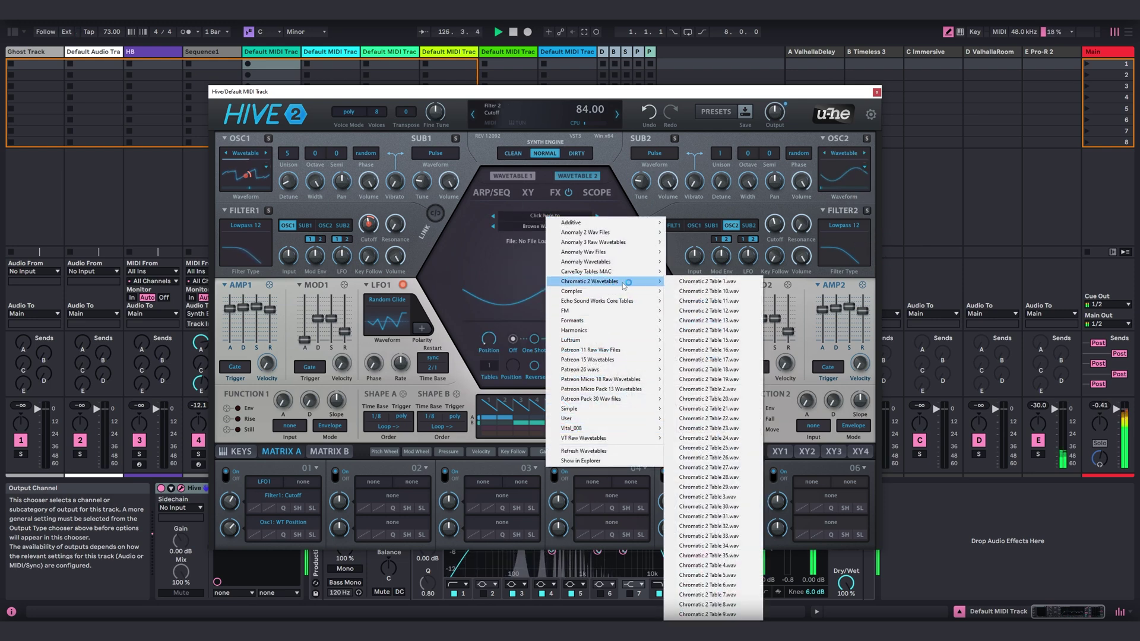
left_click(738, 468)
left_click_drag(489, 321, 545, 320)
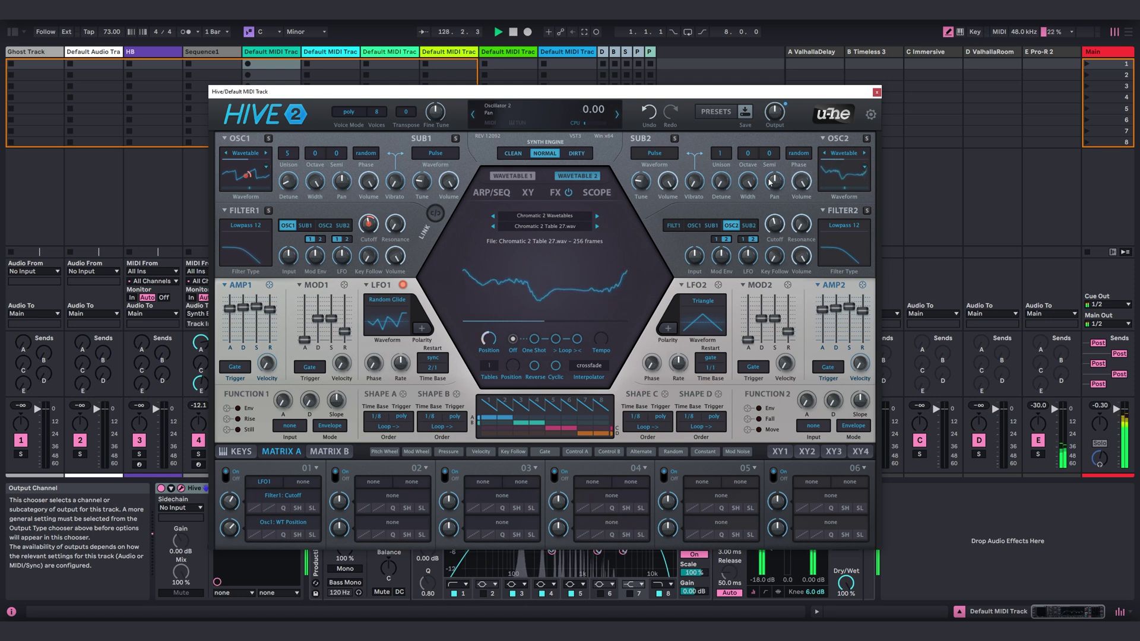
left_click_drag(720, 153, 720, 139)
scroll(724, 183, "up", 4)
- Set LFO 2 to sync restart with a 4/1 time base, keeping the triangle waveform
left_click(711, 359)
left_click(727, 363)
left_click(711, 367)
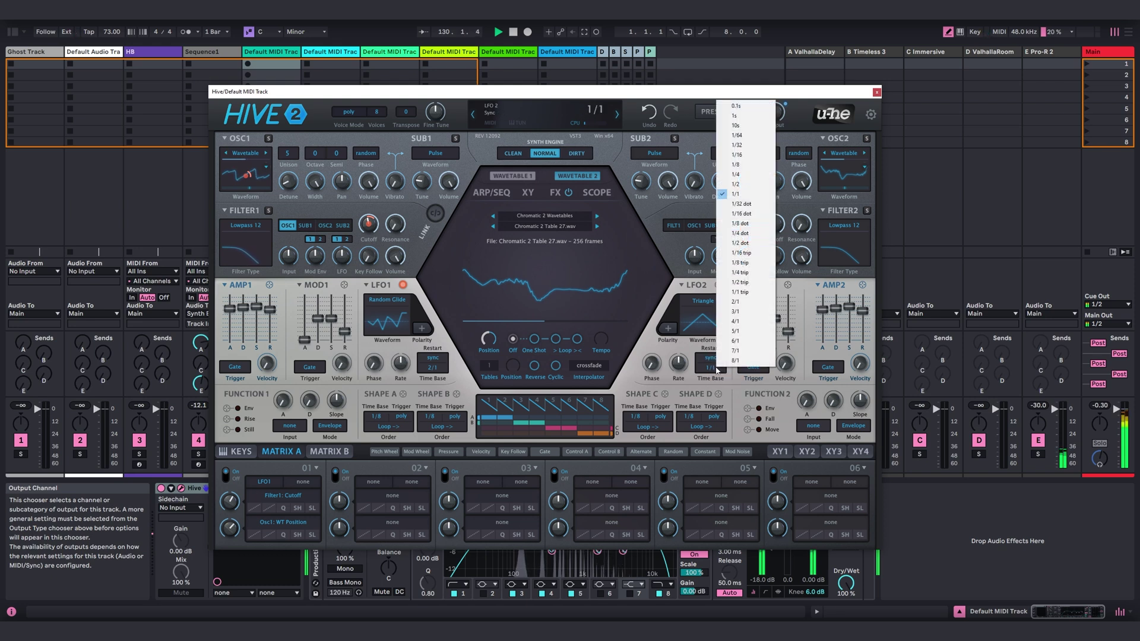
left_click(718, 323)
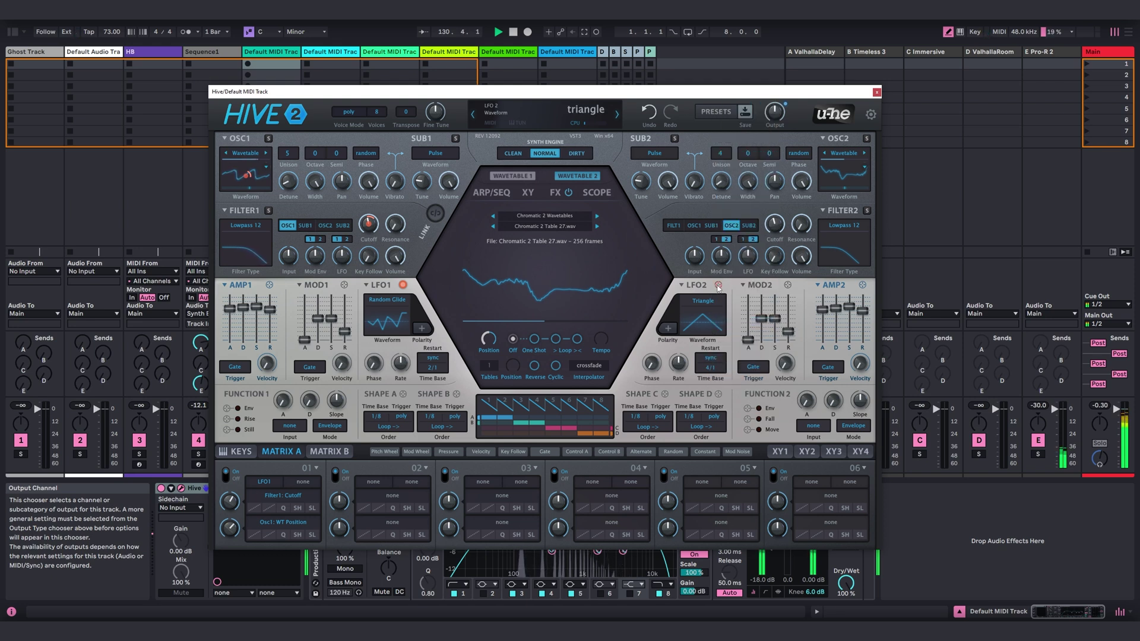
- Assign LFO 2 to modulate Oscillator 2's wavetable position and Filter 2's cutoff, adding modulation depth to the position
left_click_drag(717, 287, 490, 342)
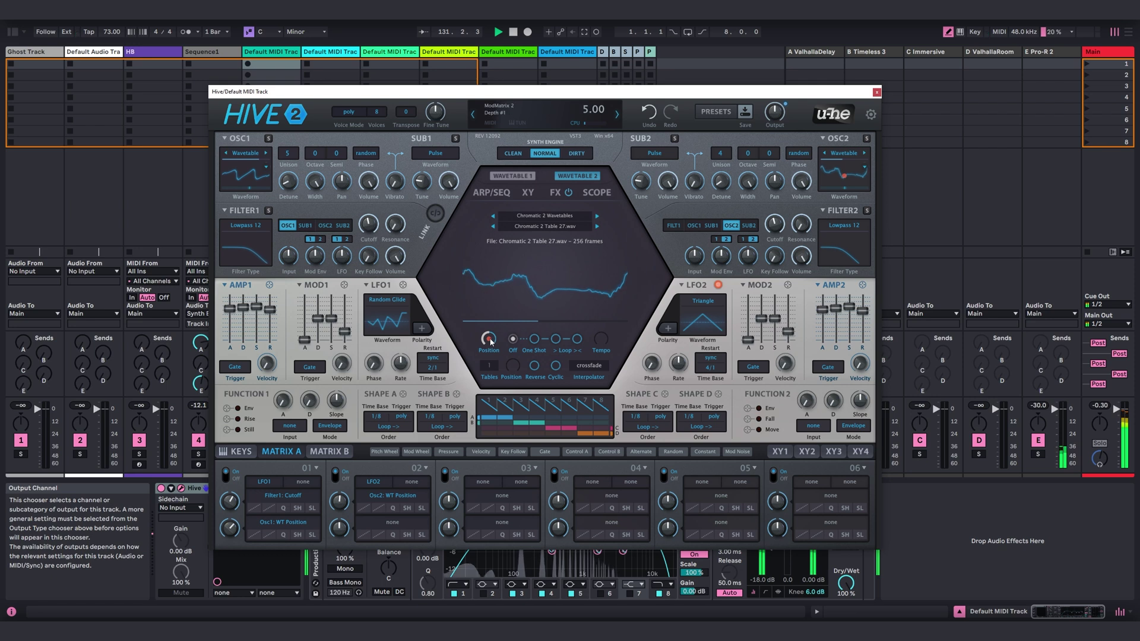
scroll(490, 343, "up", 4)
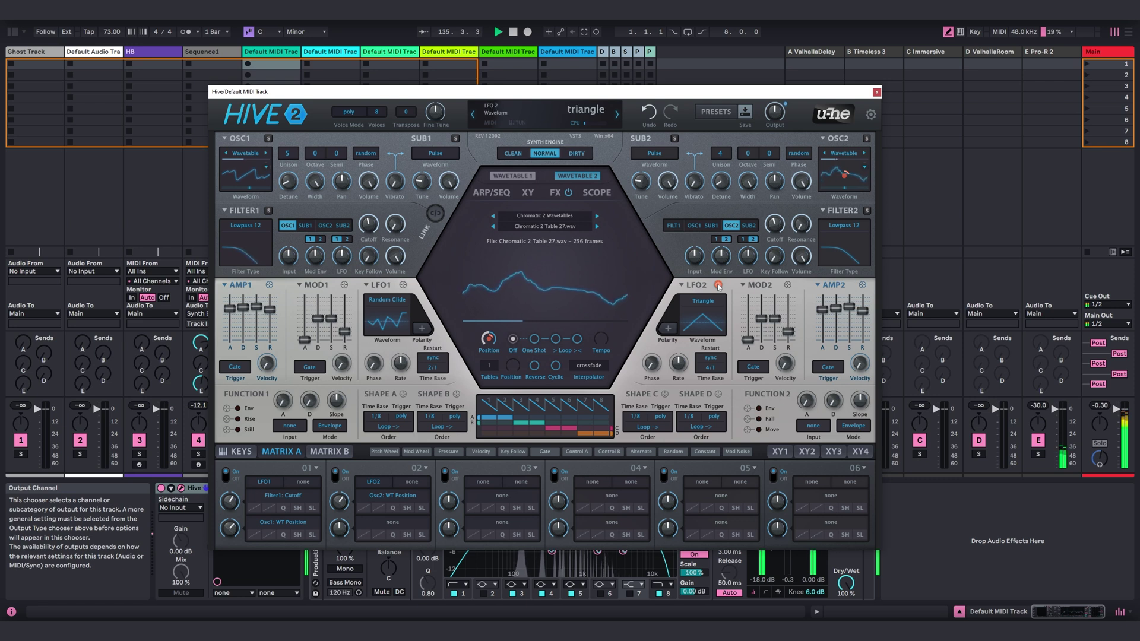
left_click_drag(718, 285, 776, 229)
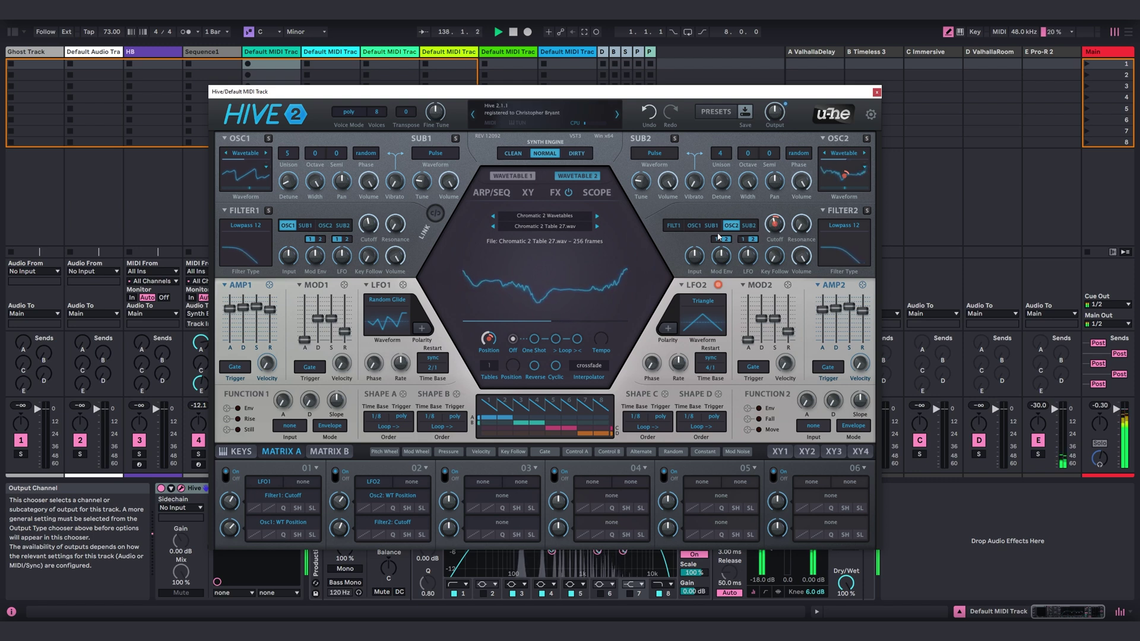
- Set Sub 1's waveform to Triangle and feed it into Filter 1
left_click(435, 152)
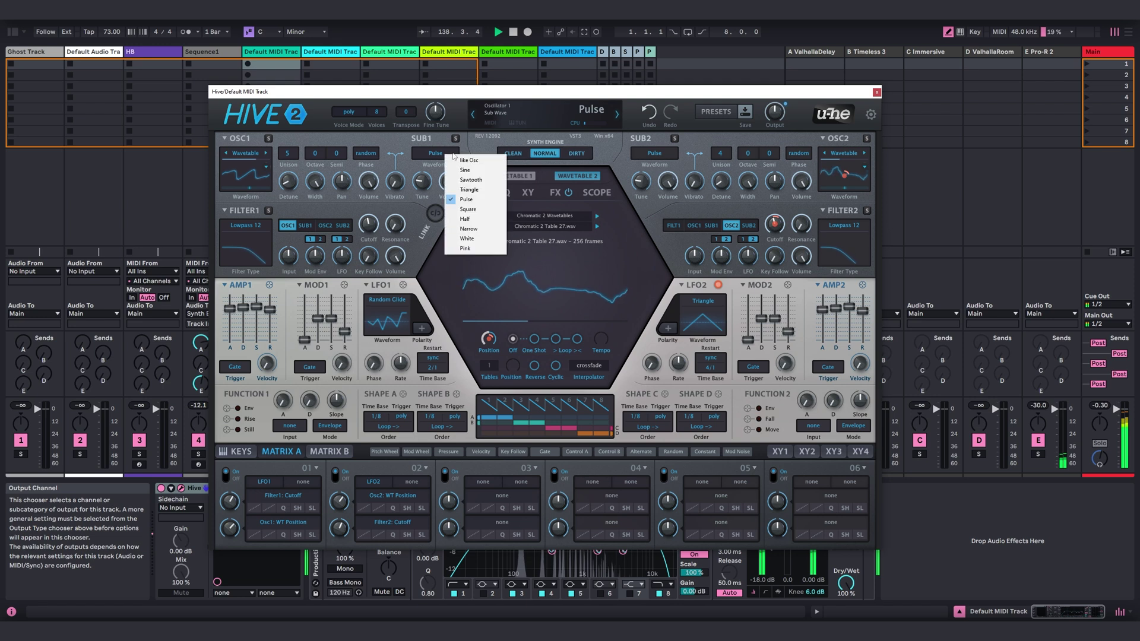
left_click(481, 189)
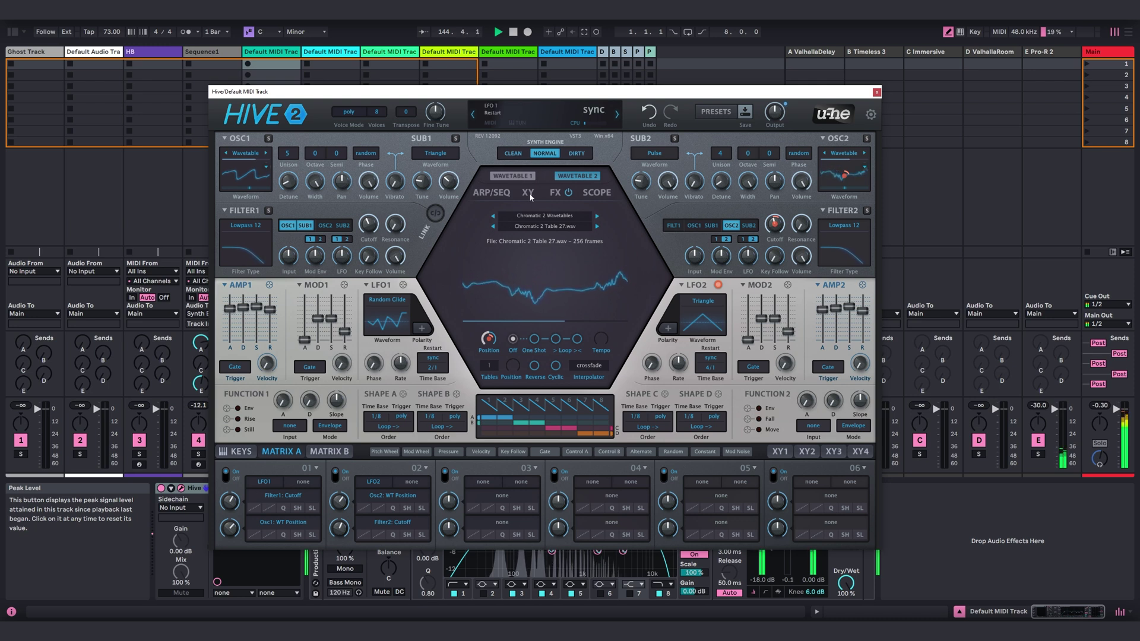
- Enable the compressor in Hive's effects, move it directly after the distortion and set its amount to 17
left_click(554, 193)
left_click(543, 304)
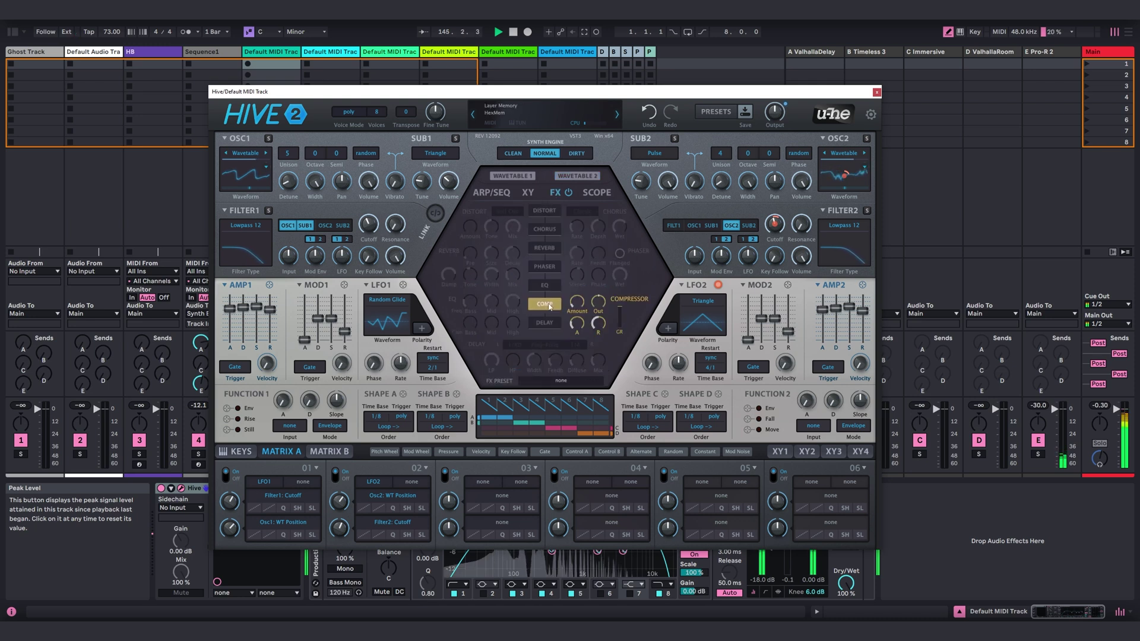
left_click_drag(543, 304, 547, 226)
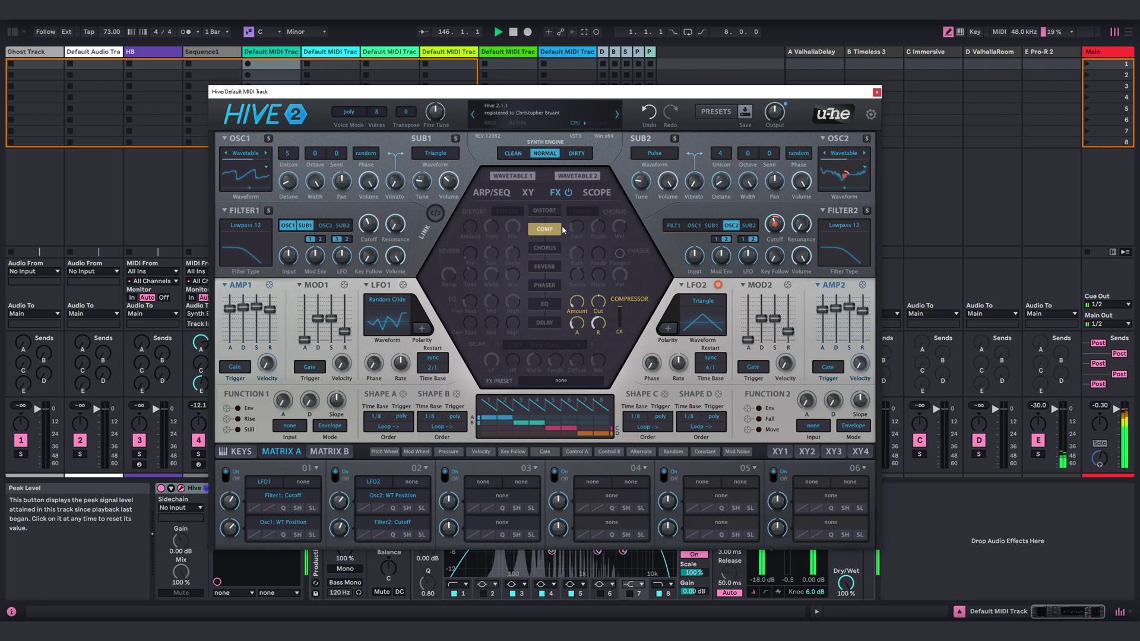
left_click_drag(579, 307, 579, 301)
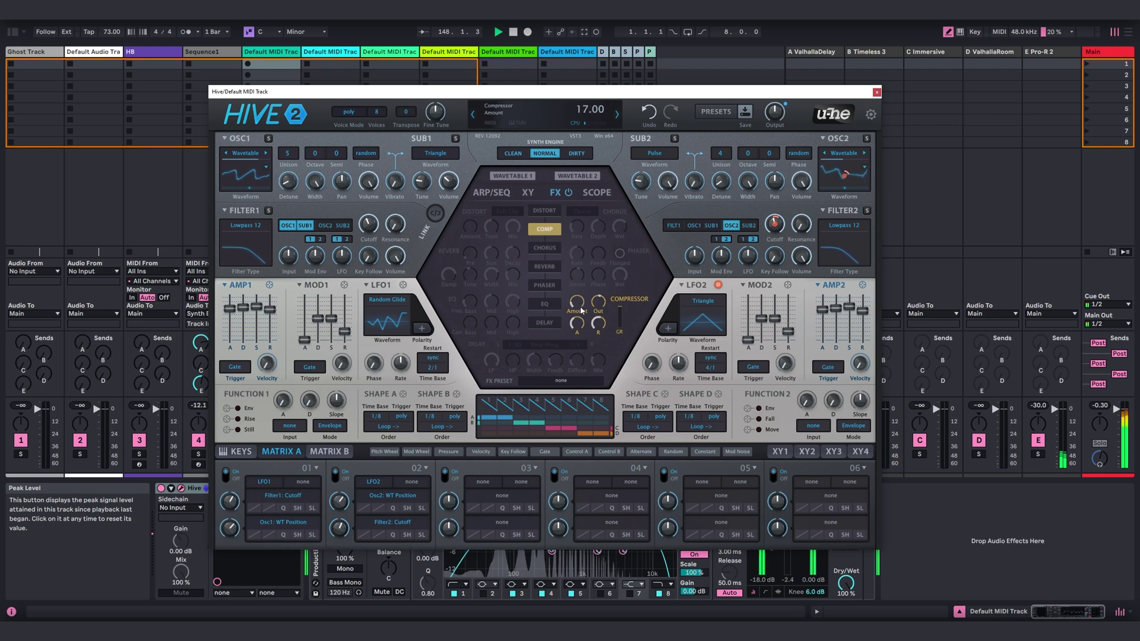
- Close the Hive window and lower the track's Utility gain to -5 dB
left_click(877, 92)
left_click_drag(388, 528, 389, 537)
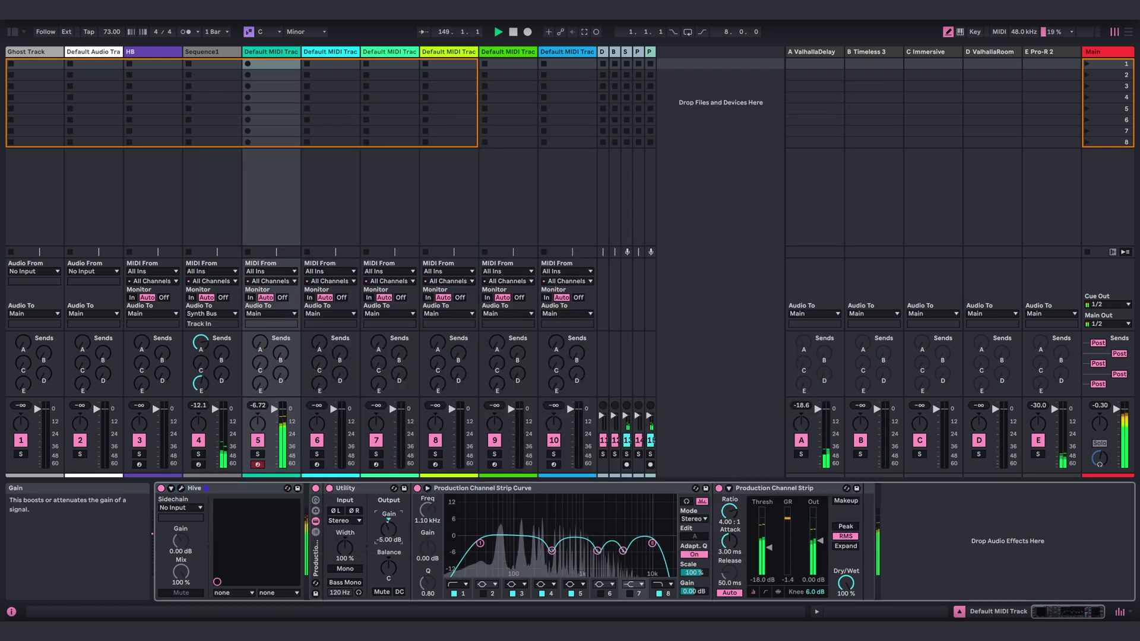
- Reopen Hive, enable the delay with the EQ left off, and move the delay directly after the compressor
left_click(181, 489)
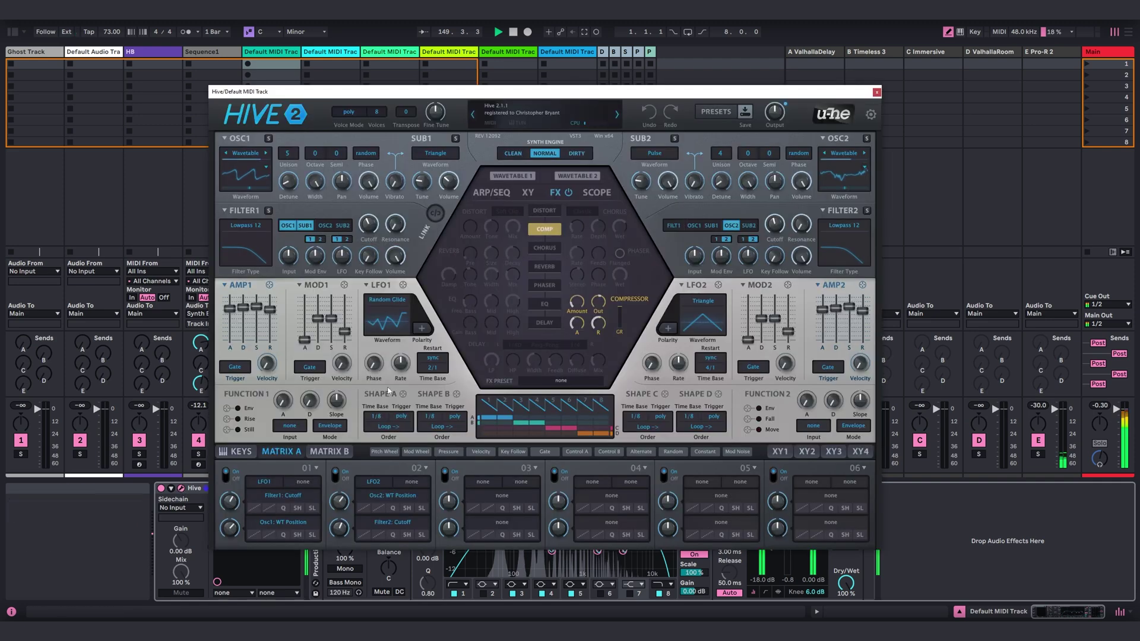
left_click(554, 302)
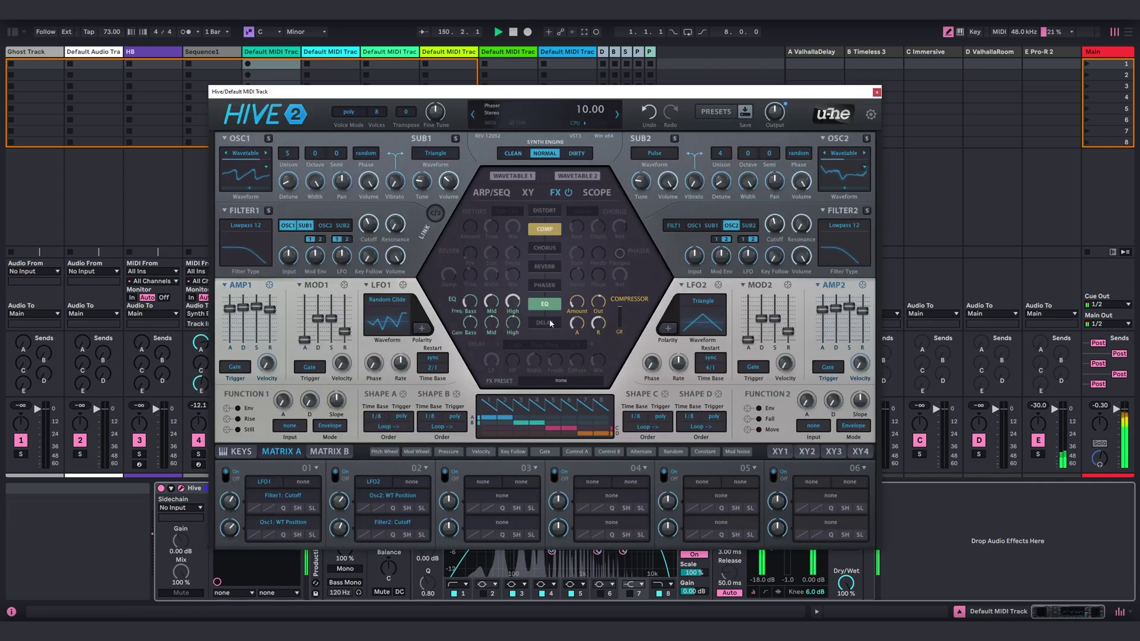
left_click(550, 324)
left_click(545, 304)
left_click_drag(550, 326, 545, 249)
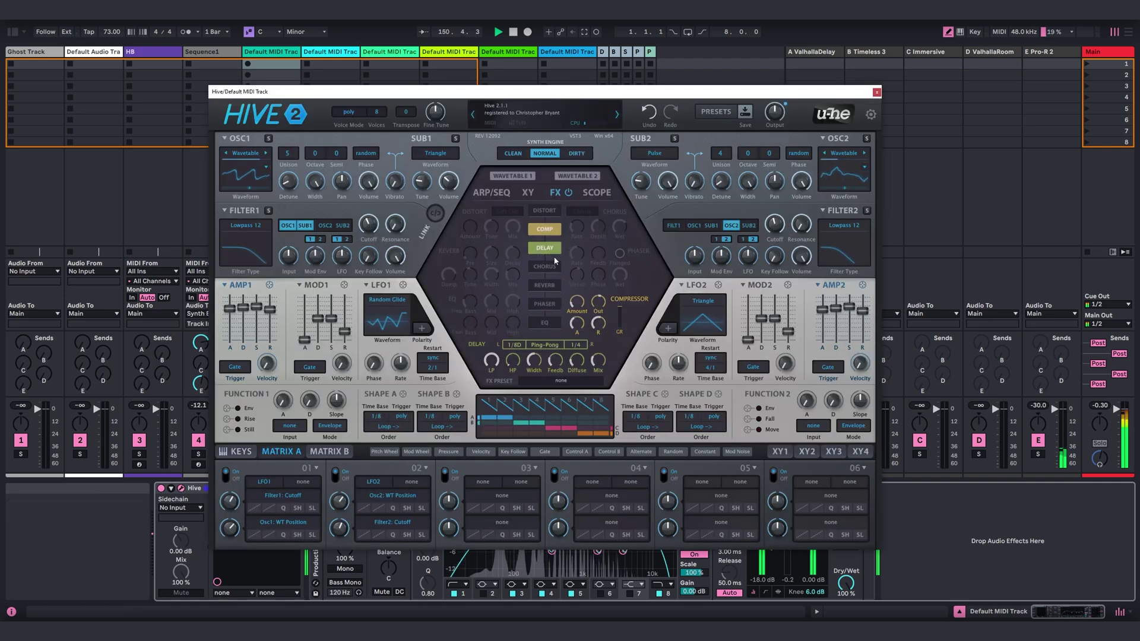
- Set the delay's right time to 1/8D and its mix to 39, adjust its feedback, and close Hive
left_click(575, 344)
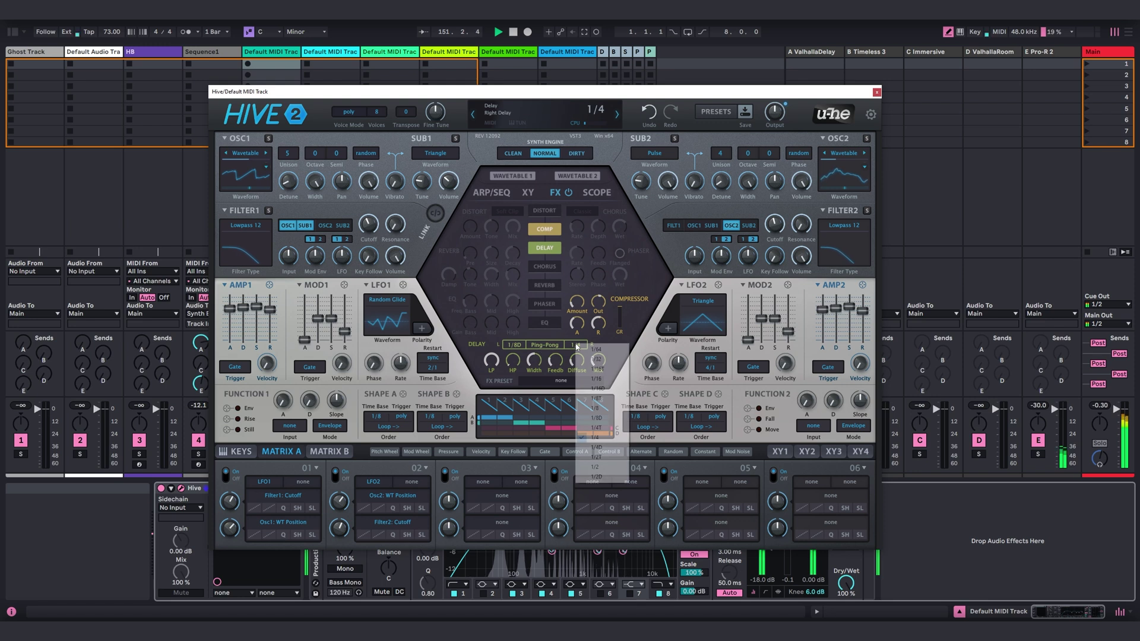
left_click(615, 418)
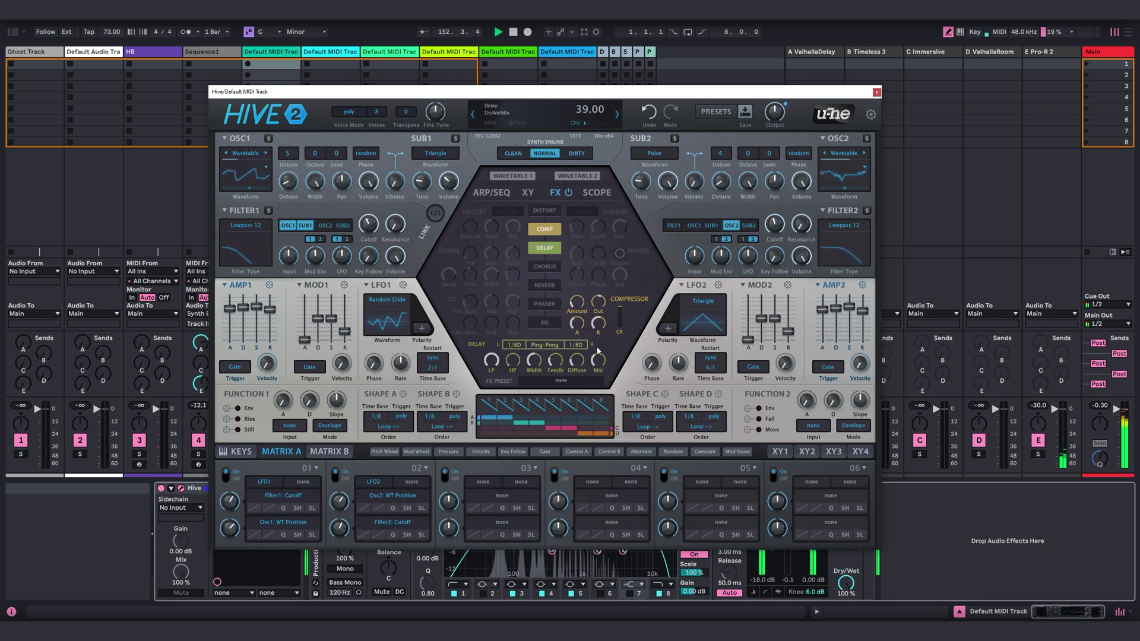
left_click_drag(555, 360, 553, 350)
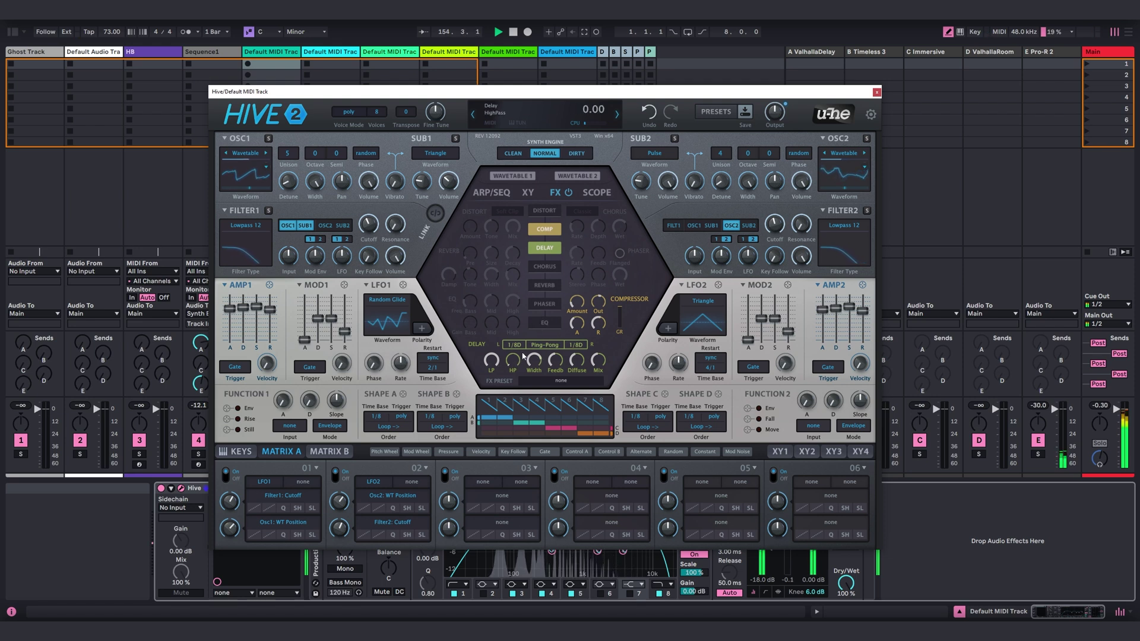
left_click(877, 93)
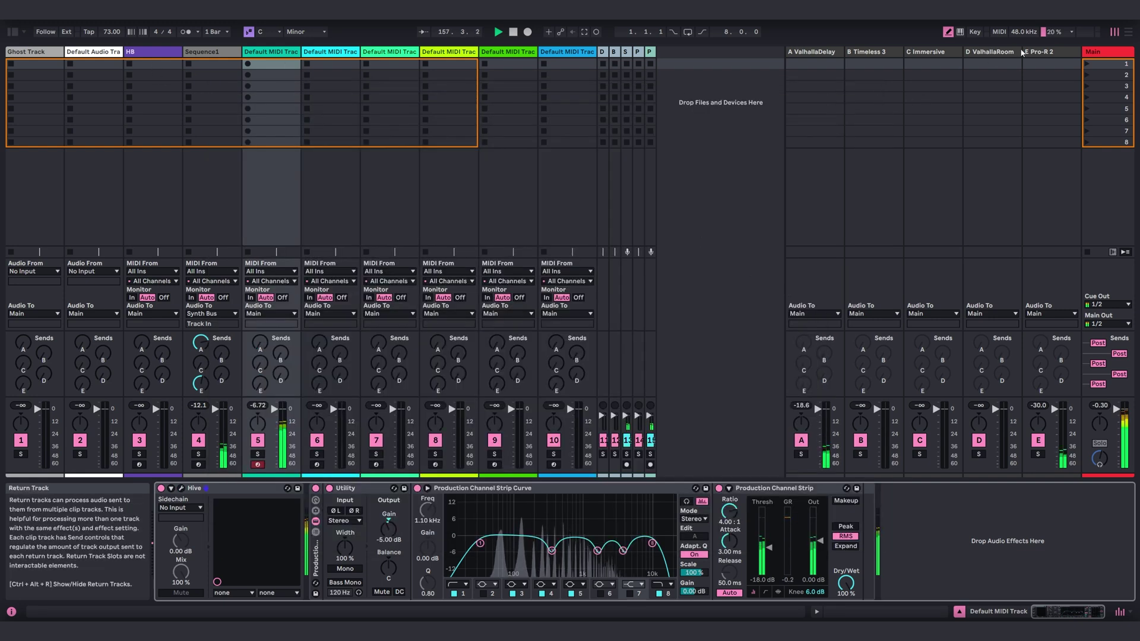
- Inspect the Pro-R 2 reverb settings on return track E and close its window
left_click(1023, 53)
left_click(181, 488)
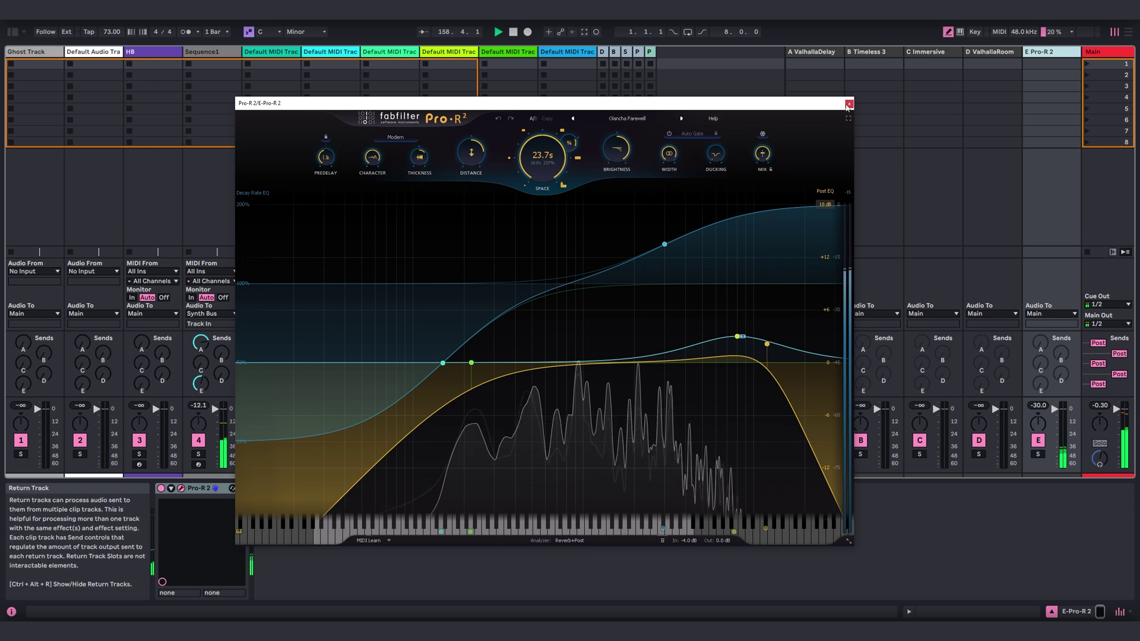
left_click(848, 104)
- Raise the Hive track's send to the Pro-R 2 return and route its audio output to the Pad Bus
left_click(278, 178)
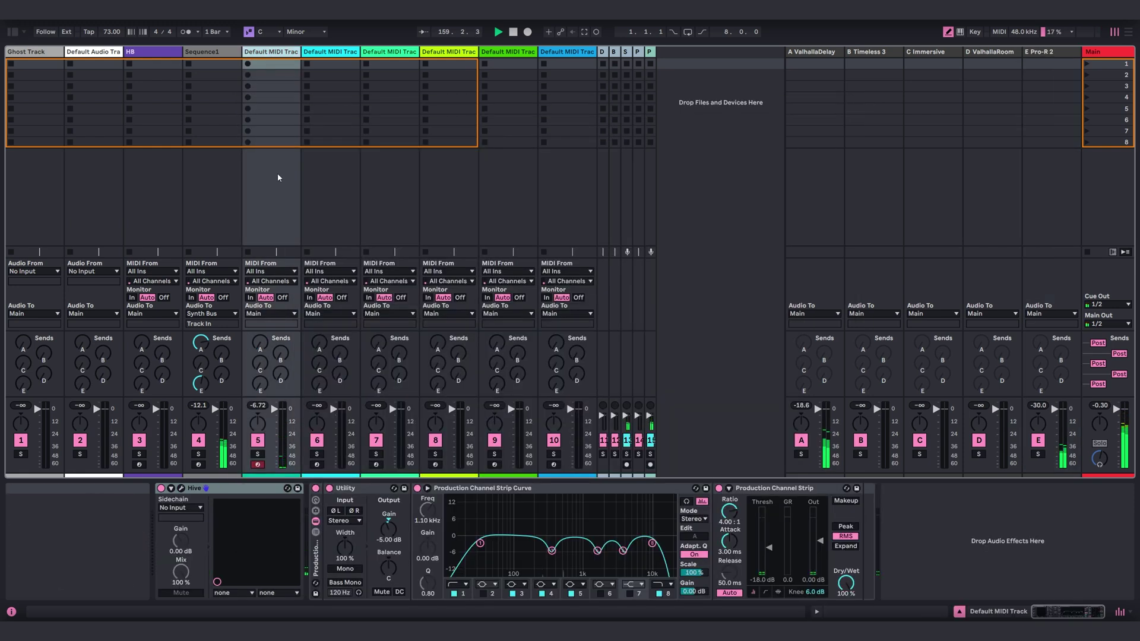
left_click_drag(260, 383, 260, 368)
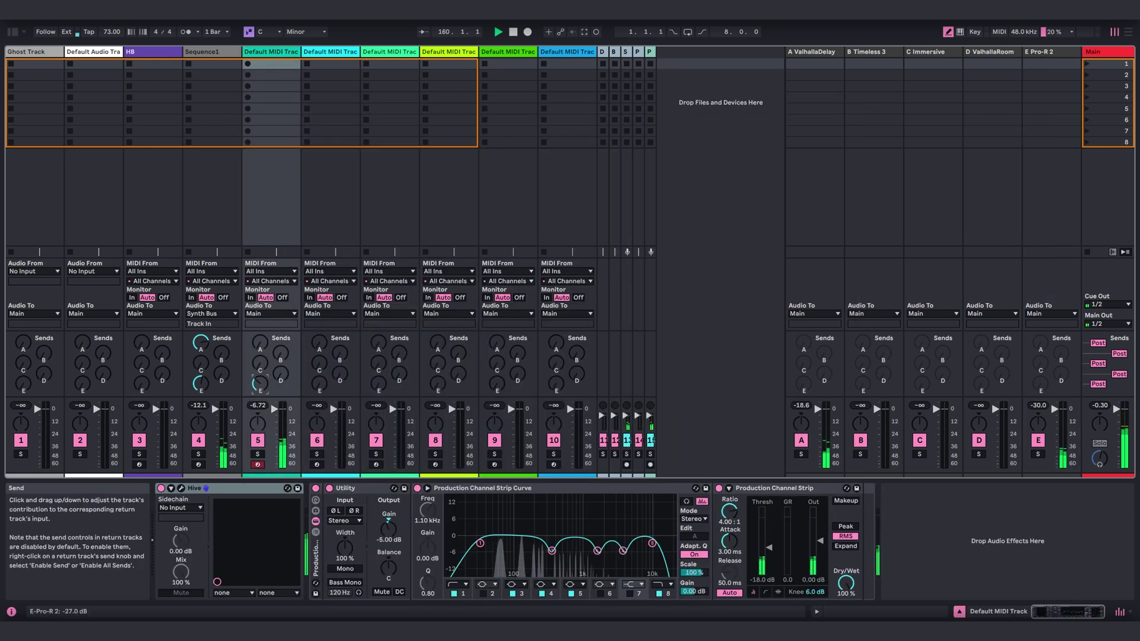
left_click(270, 314)
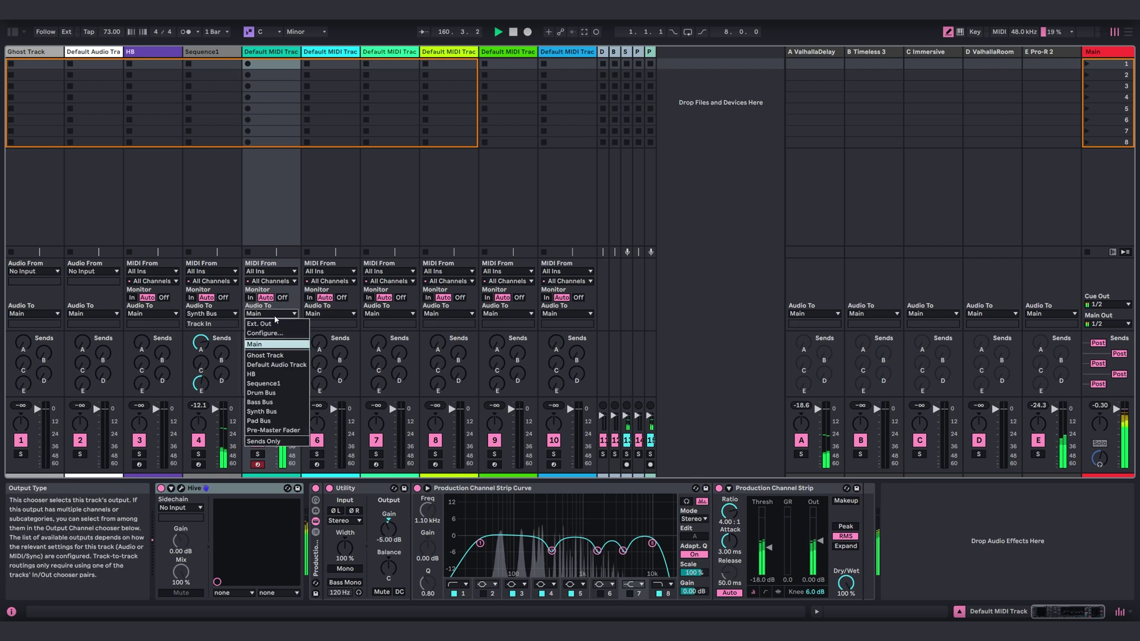
left_click(269, 422)
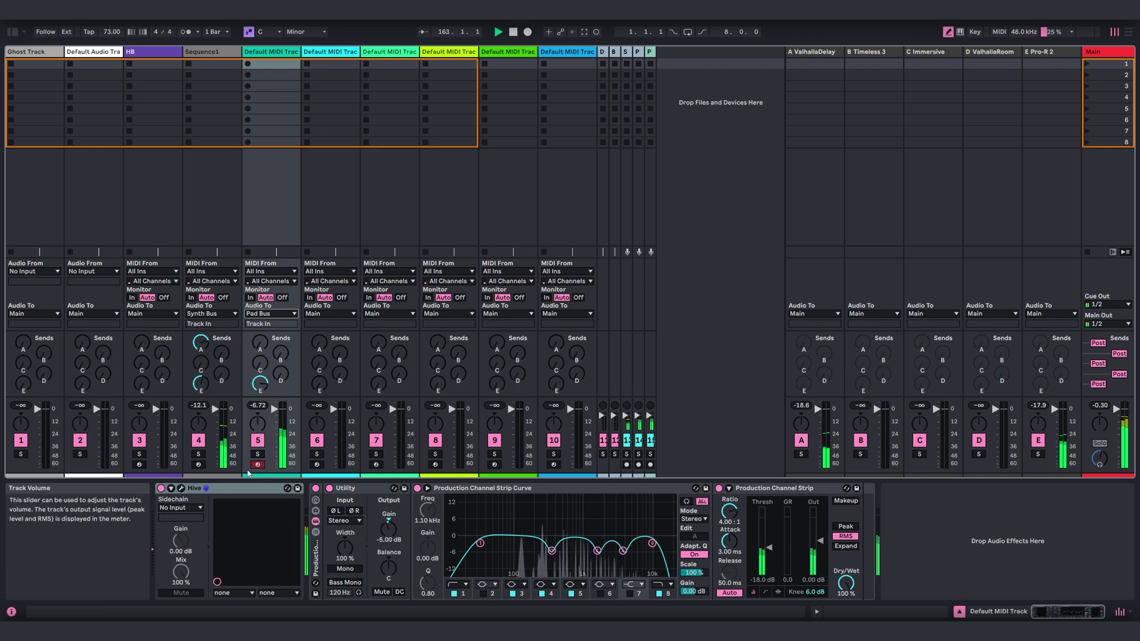
- Reopen Hive, switch the central display to the scope, and set Function 1's input to LFO1 with a decay of 59
left_click(181, 488)
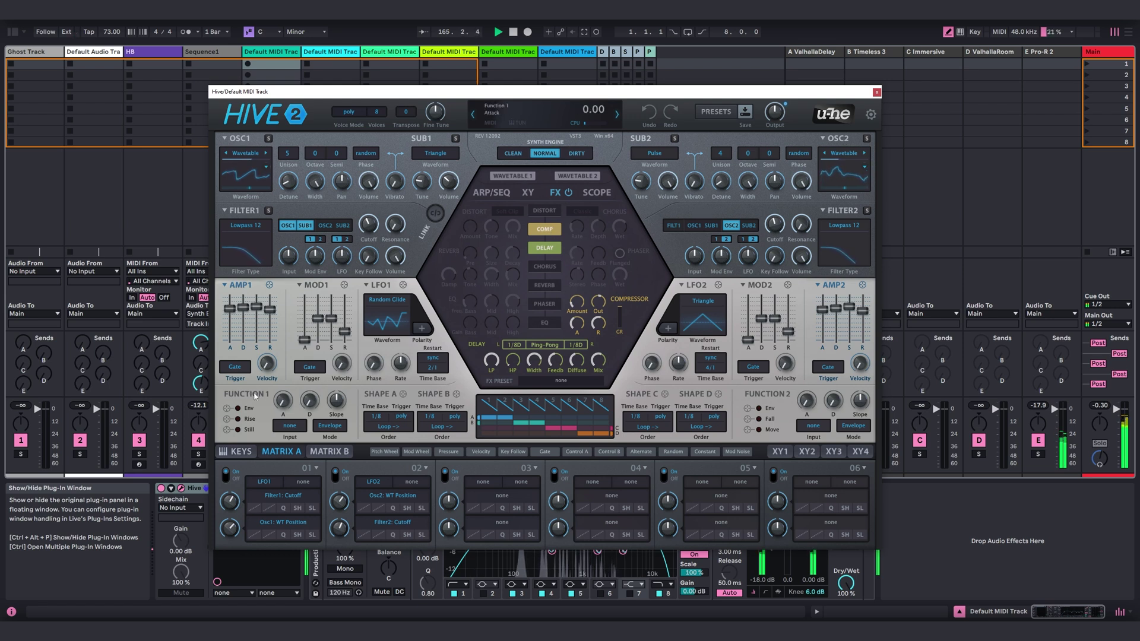
left_click(511, 176)
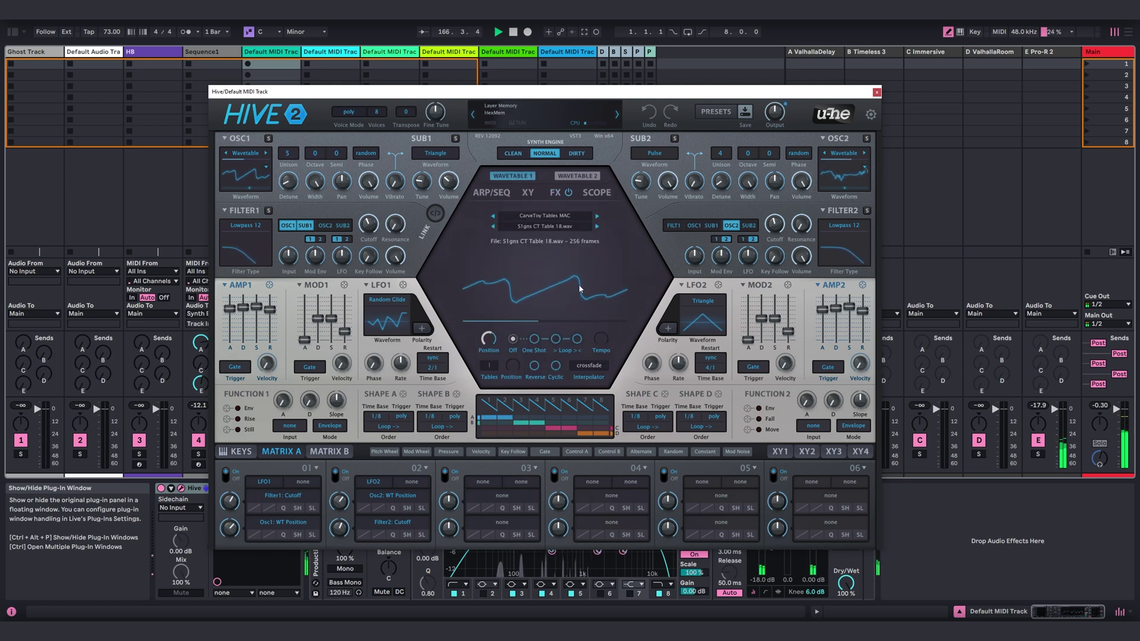
left_click(601, 195)
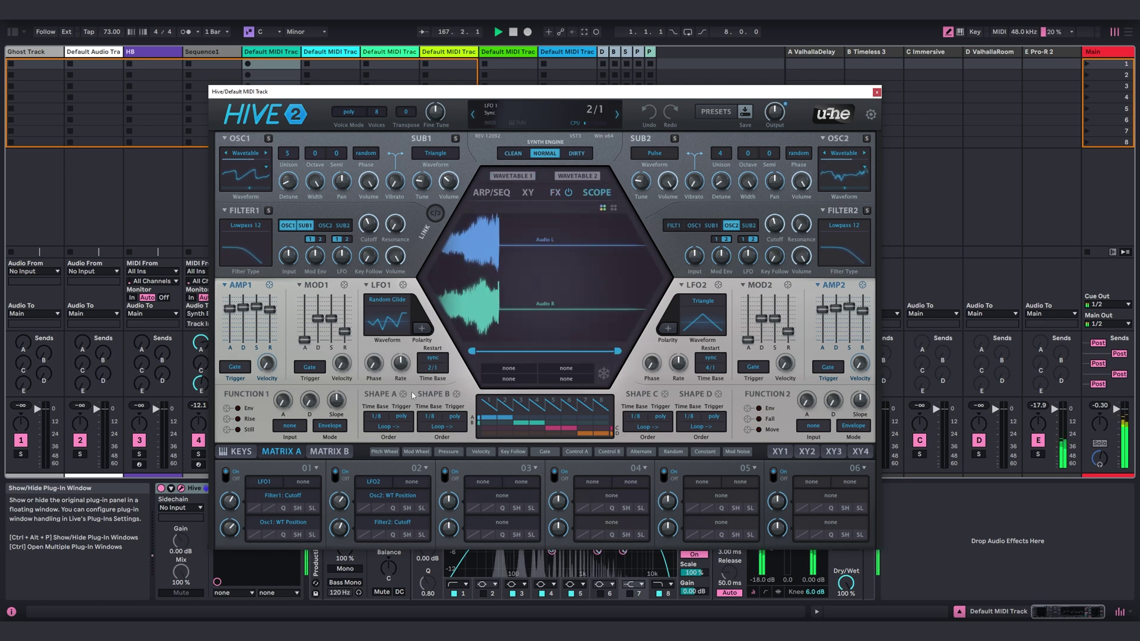
left_click(227, 409)
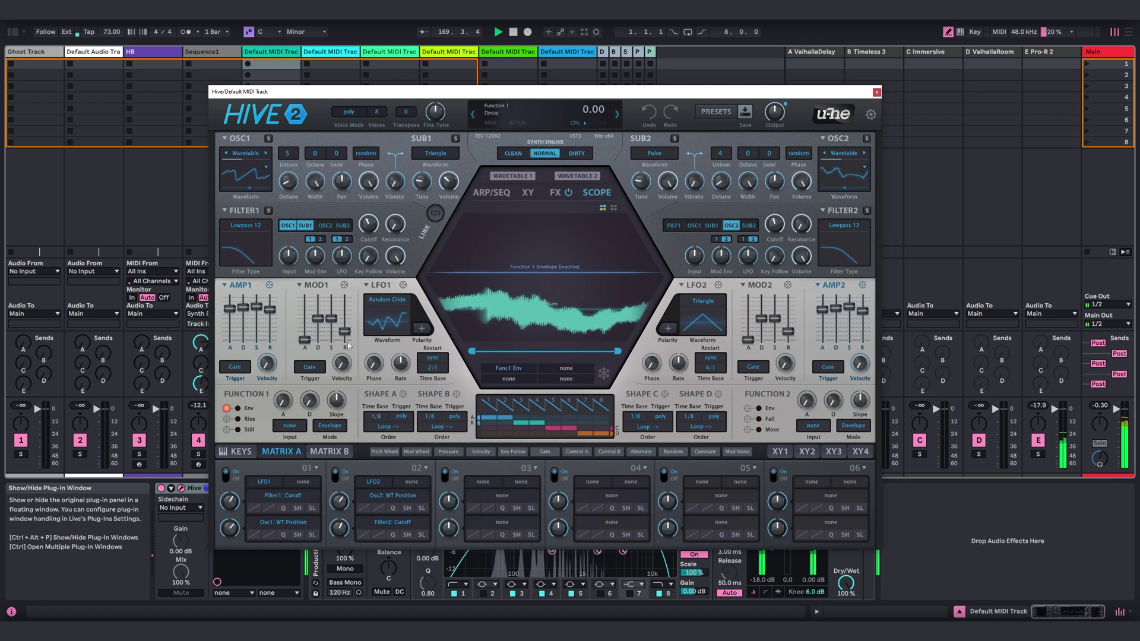
left_click(290, 426)
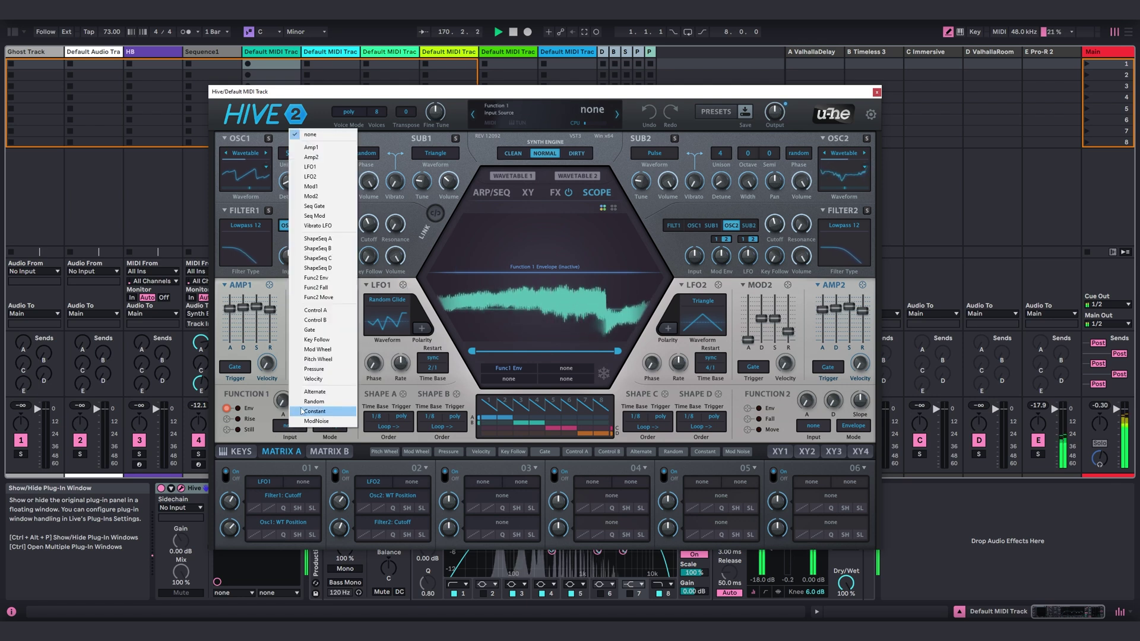
left_click(314, 170)
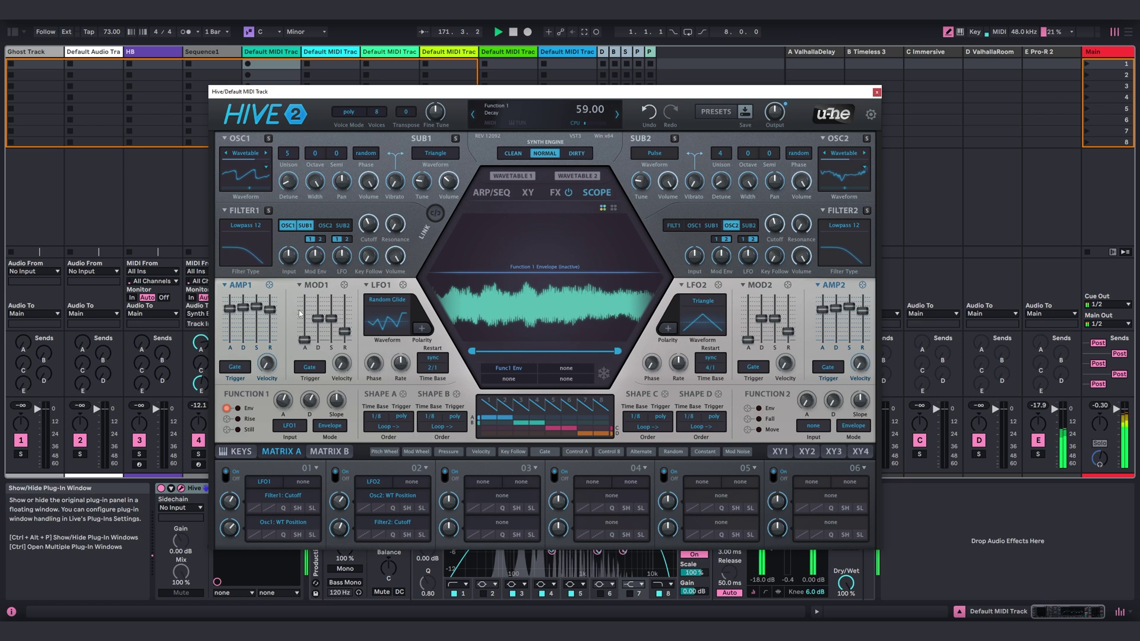
- Route Function 1's envelope to Filter 1's cutoff and assign LFO2 to modulate LFO1's rate
left_click_drag(227, 409, 369, 220)
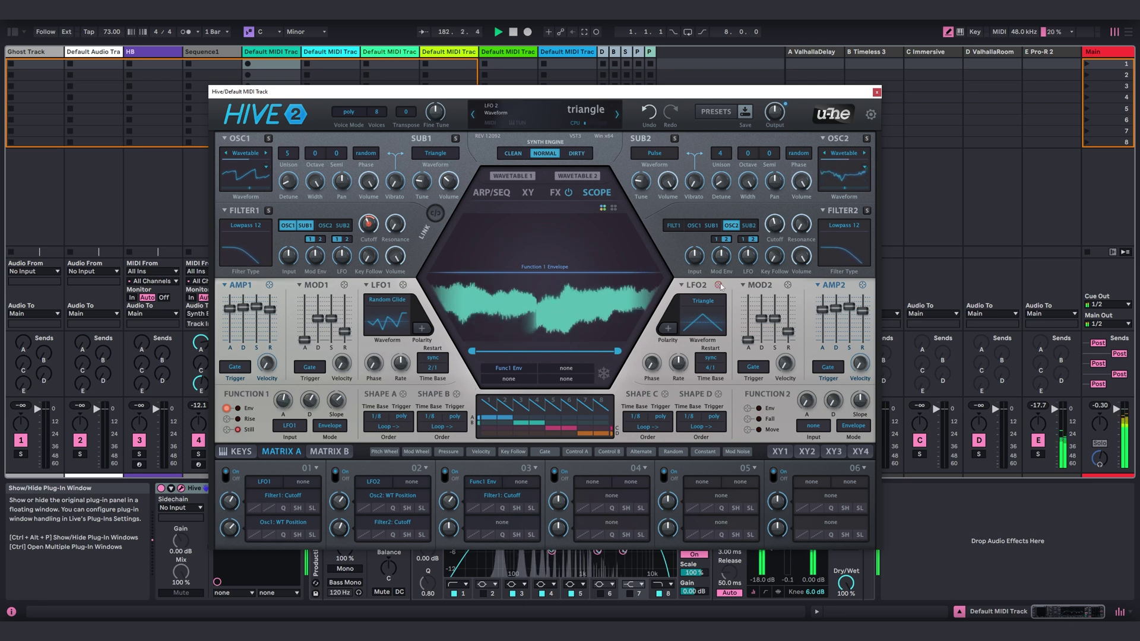
left_click_drag(718, 285, 405, 341)
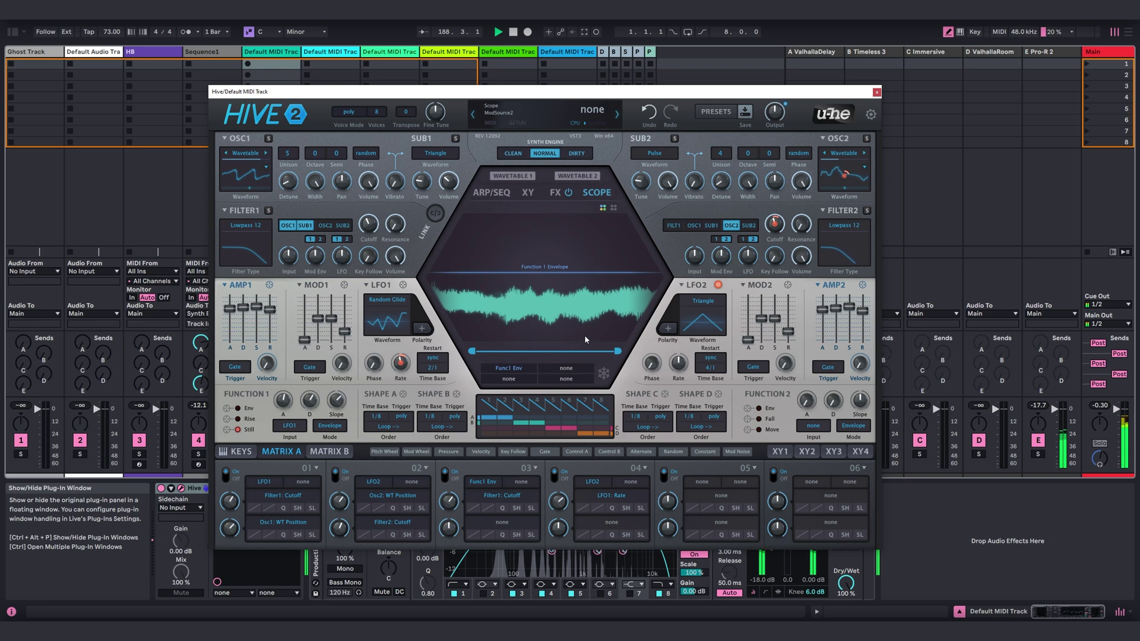
- Give the first four shape sequencer segments differing curves and extend Shape A's range across all four
left_click(557, 193)
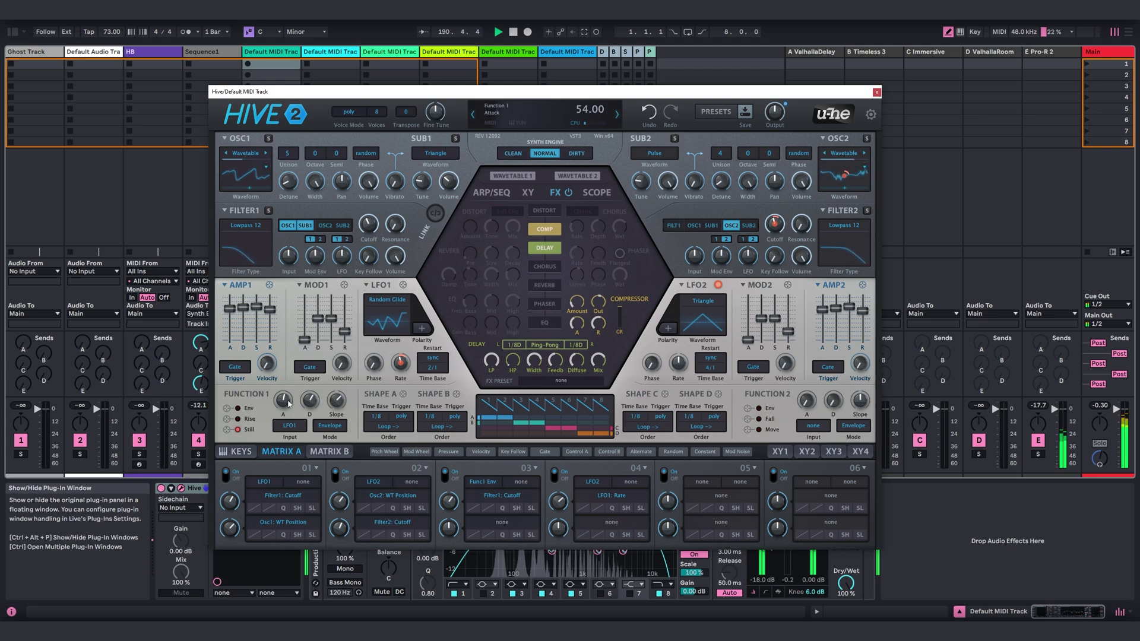
left_click(488, 411)
left_click_drag(489, 409, 508, 396)
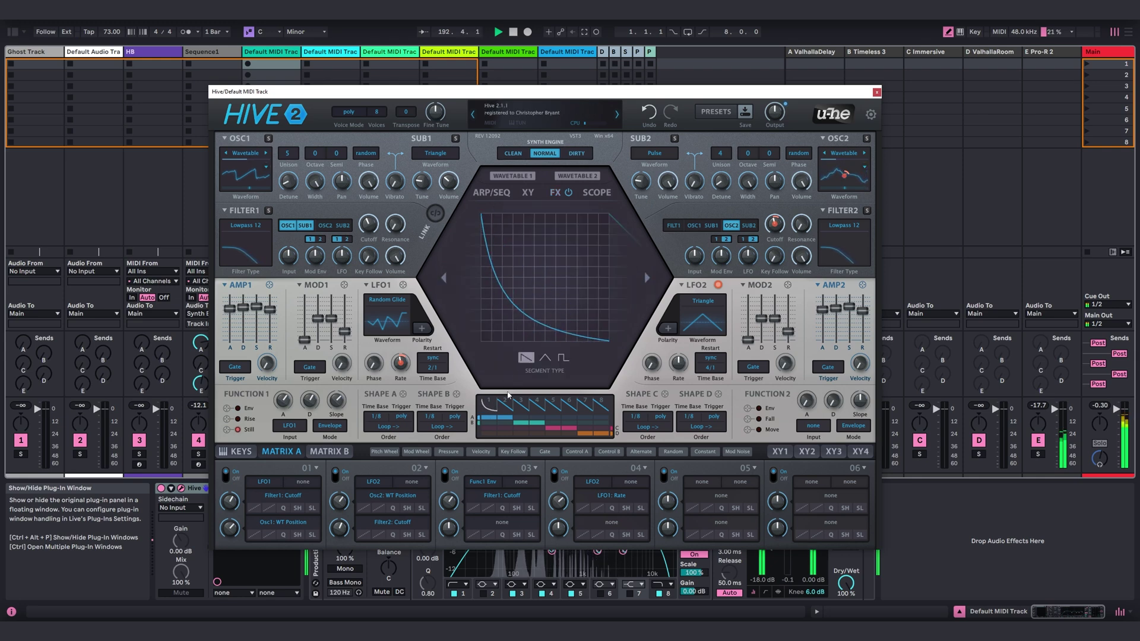
left_click(509, 396)
left_click_drag(536, 323, 522, 290)
left_click(523, 407)
left_click(563, 358)
left_click(526, 357)
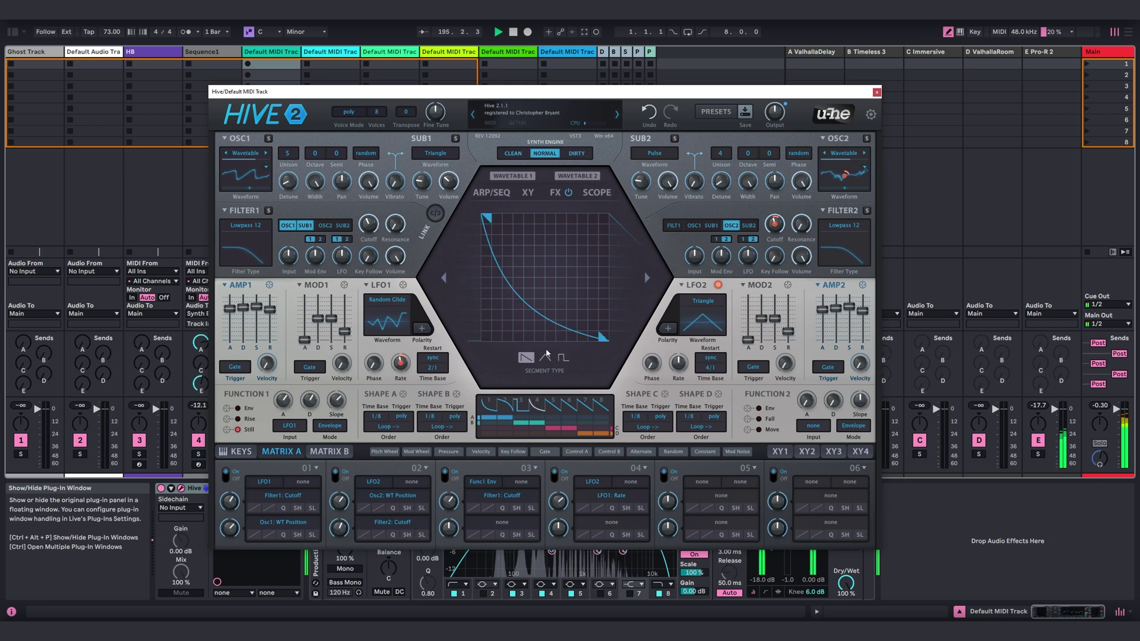
left_click_drag(495, 275, 513, 372)
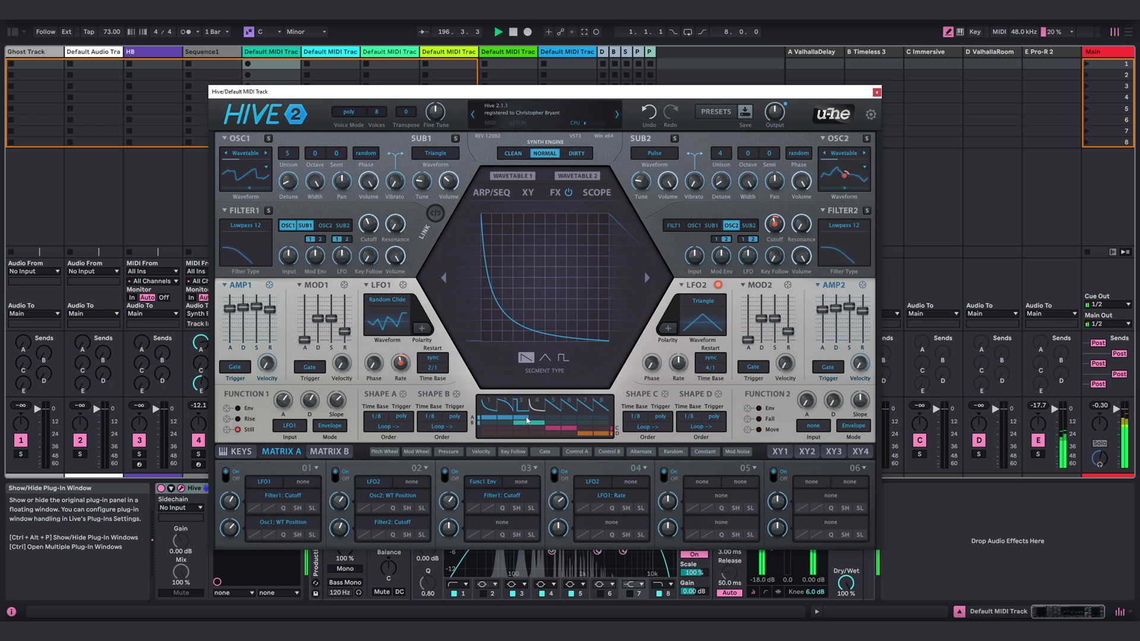
- Set Shape A to a 1/4 time base and Random order, route it to Filter 2's cutoff, and close Hive
left_click(376, 416)
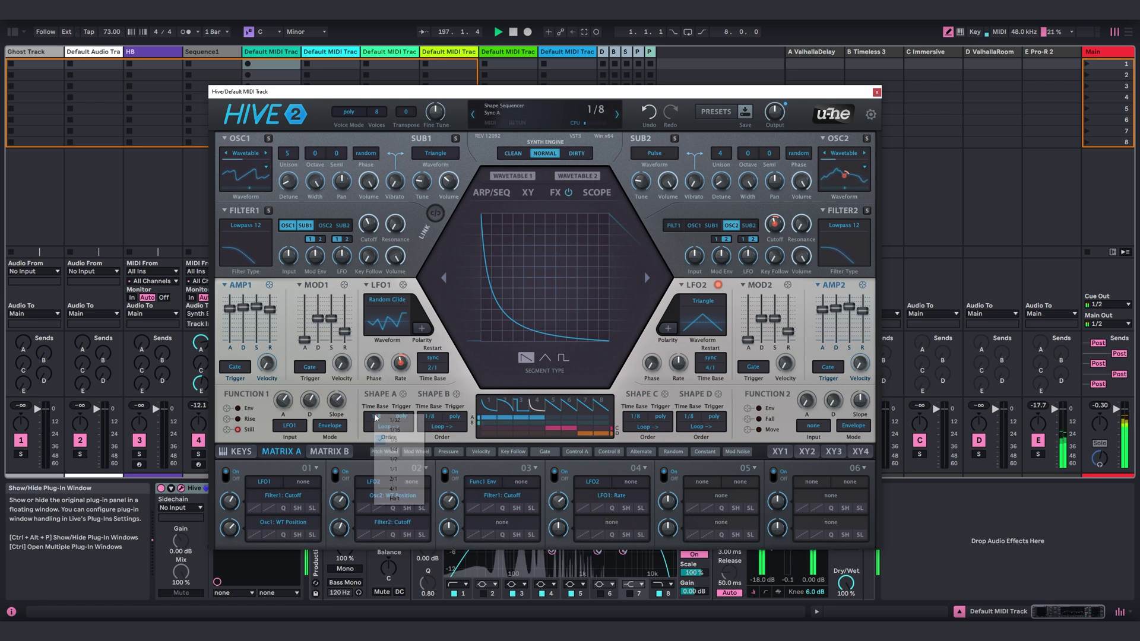
left_click(403, 451)
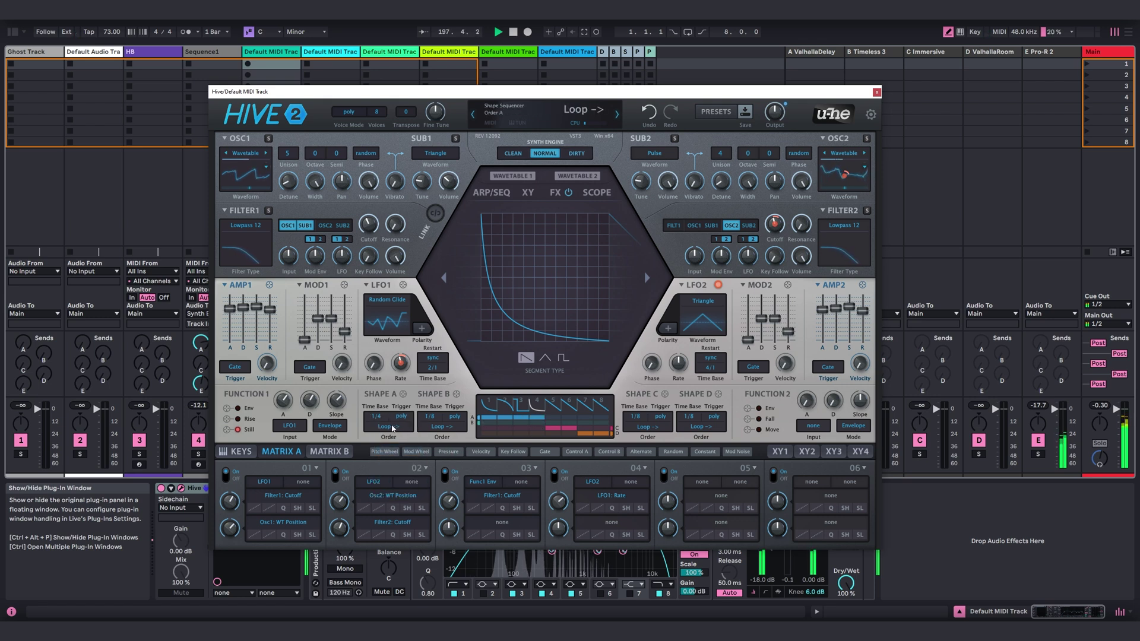
left_click(392, 428)
left_click(416, 481)
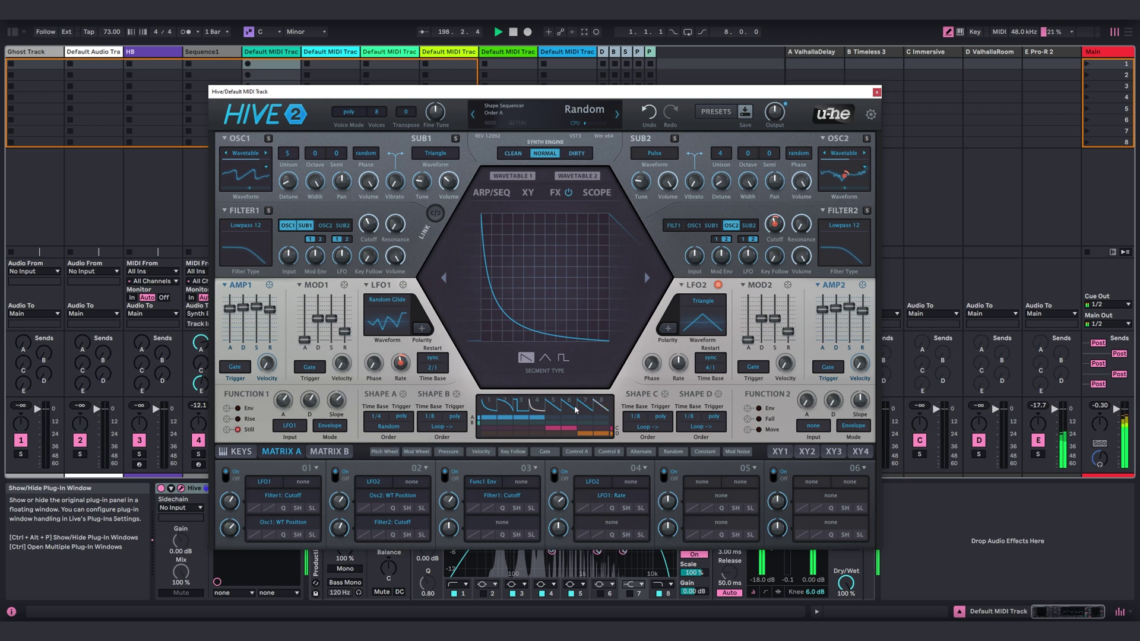
left_click_drag(403, 394, 777, 225)
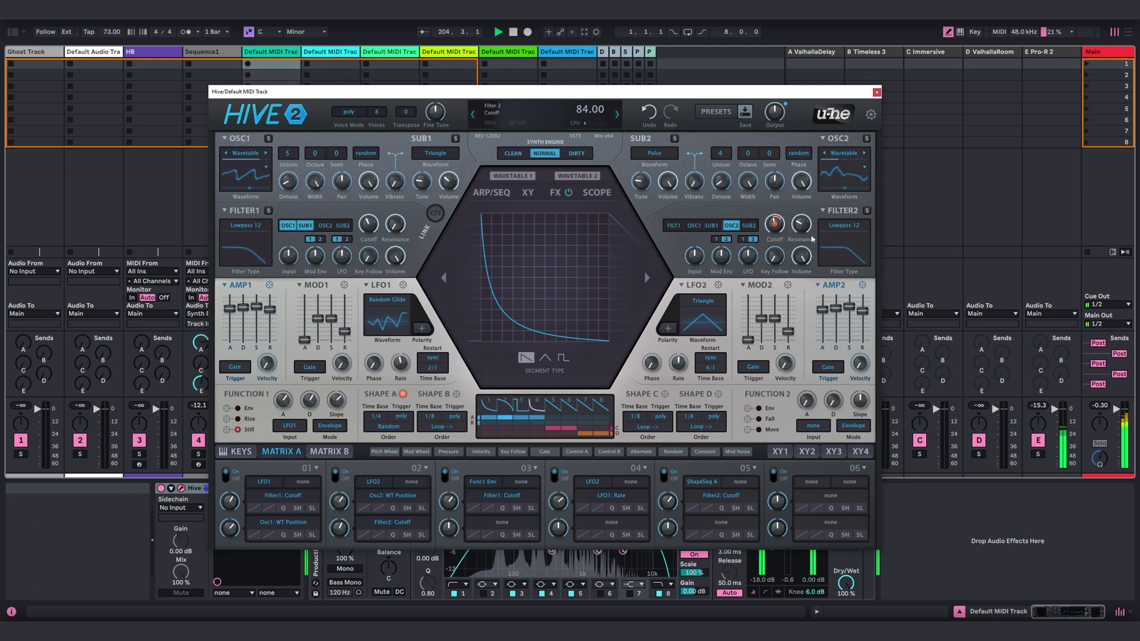
left_click(877, 92)
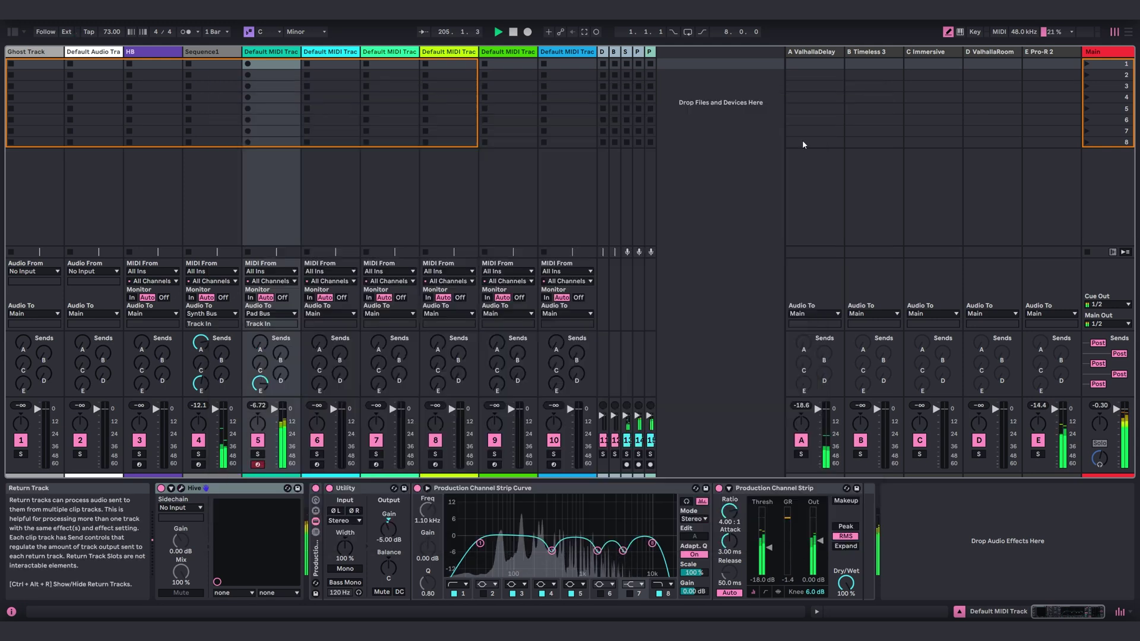
- Create a 16-bar MIDI clip in the Hive track's first slot and turn off the grid in an enlarged note editor
double_click(276, 64)
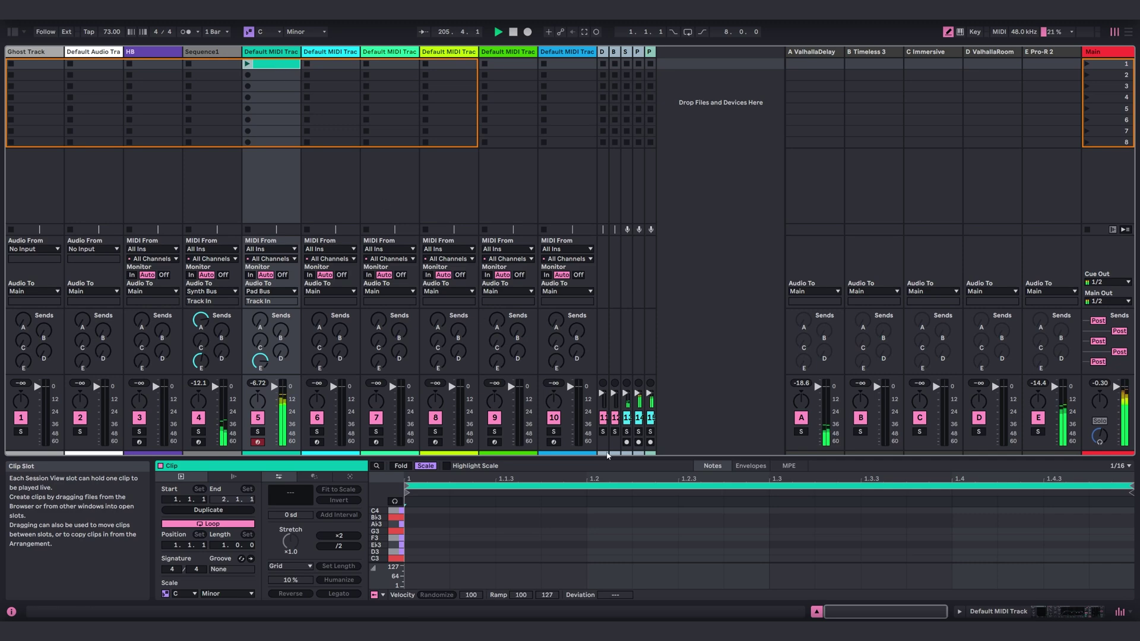
left_click_drag(238, 545, 238, 516)
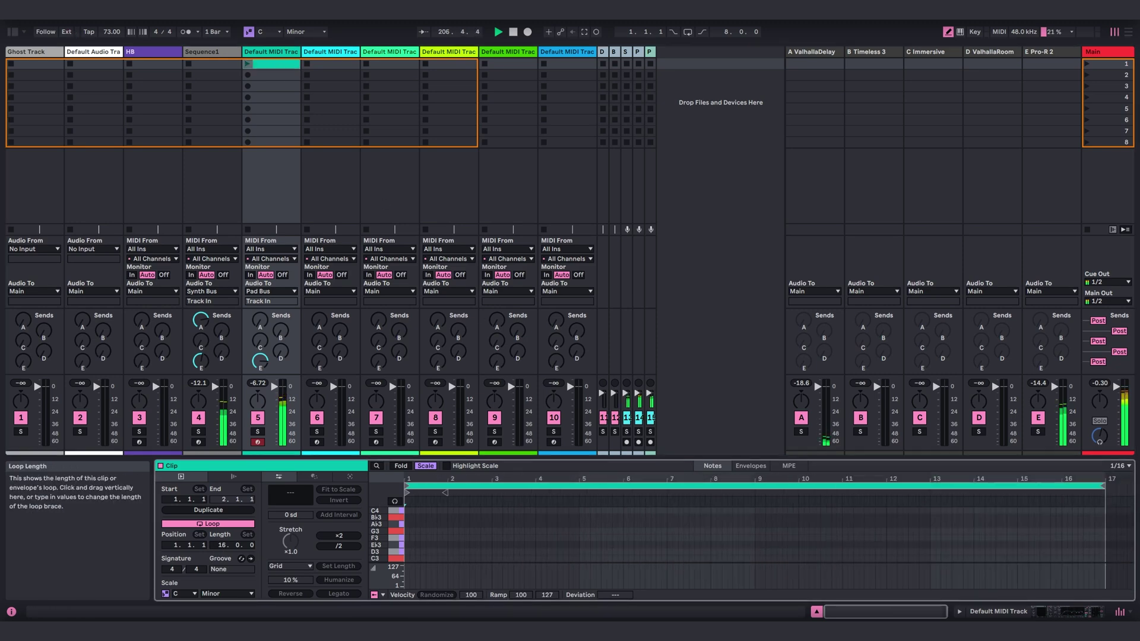
left_click_drag(490, 458, 490, 169)
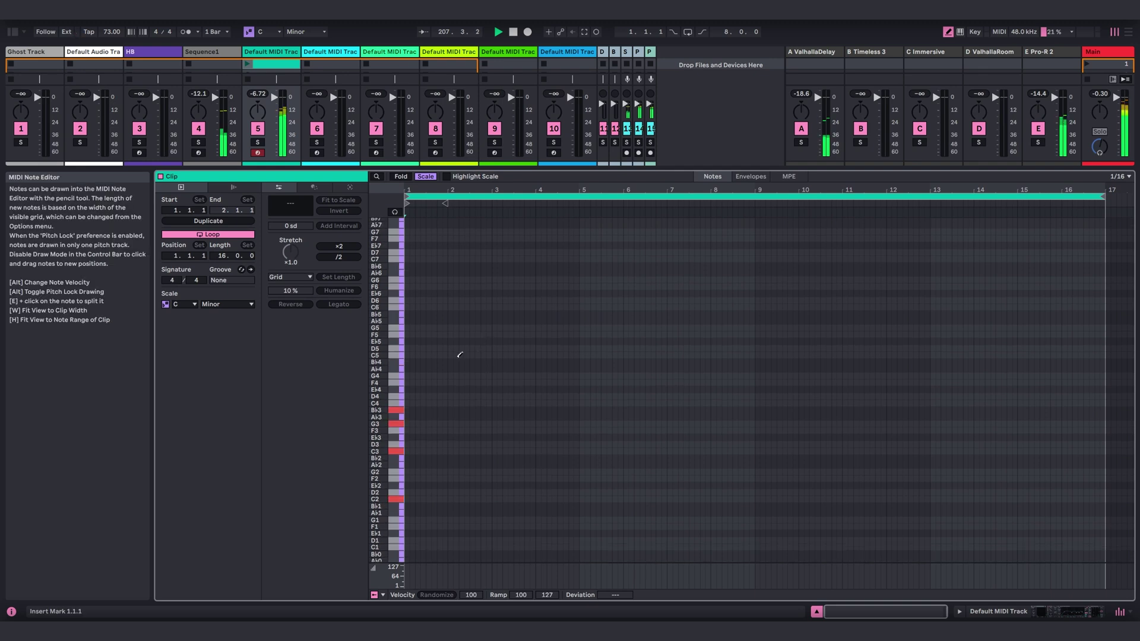
right_click(499, 357)
left_click(528, 257)
- Draw C2 across nearly all 16 bars, C3 over about the first eight bars, and G3 over the first four
scroll(451, 445, "down", 2)
left_click_drag(411, 432, 1079, 419)
left_click_drag(1088, 420, 1097, 420)
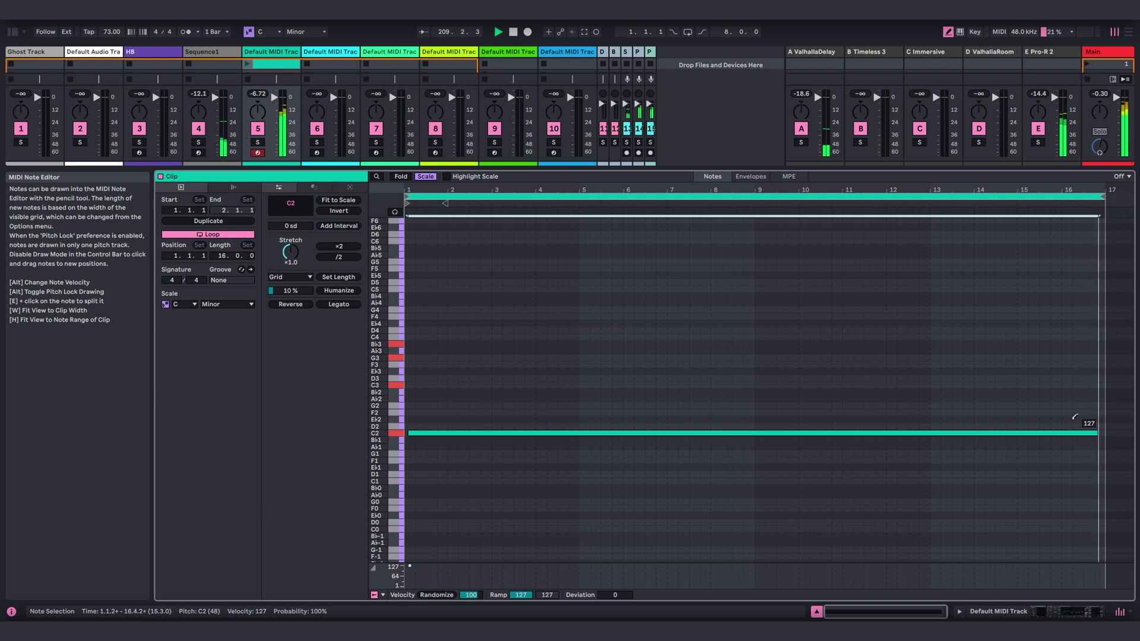
mouse_move(406, 385)
left_mouse_down()
mouse_move(811, 385)
mouse_move(749, 385)
left_mouse_up()
left_click_drag(411, 358, 579, 358)
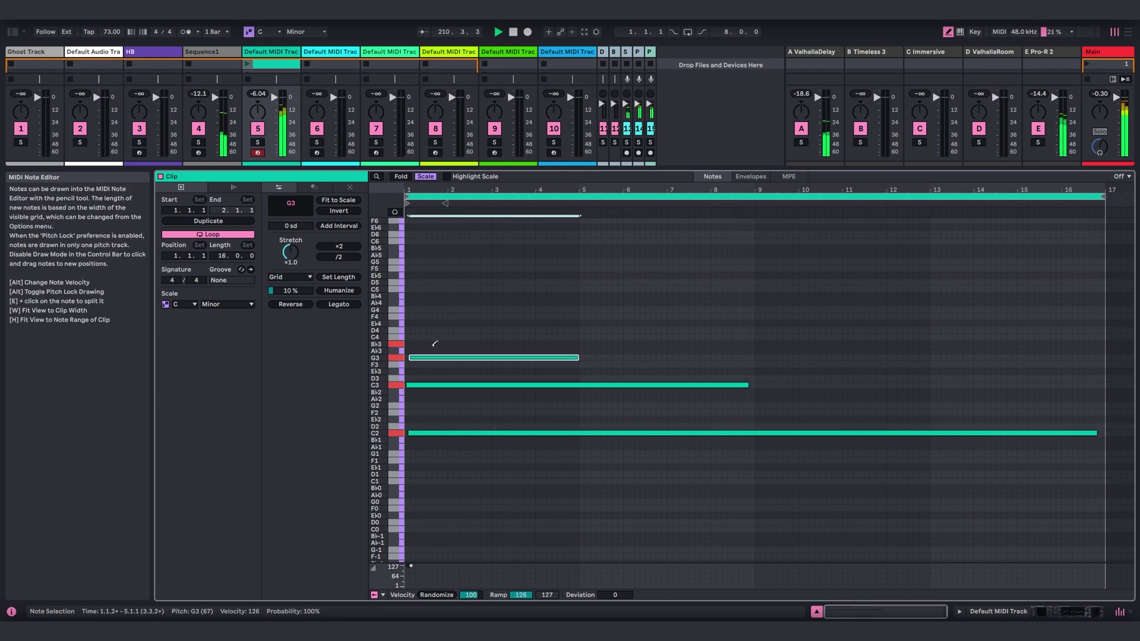
- Add B♭3 in bars 1–4, E♭4 in bars 5–12, and A♭4 and G3 in bars 13–16, and extend C3 to nearly the clip's end
left_click_drag(419, 344, 918, 325)
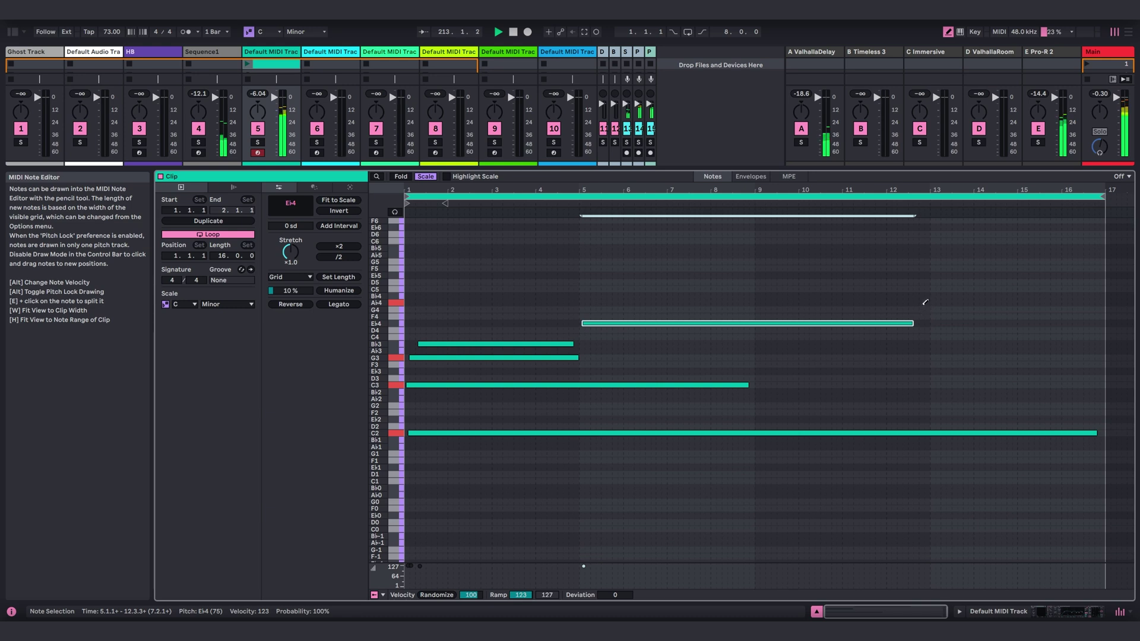
left_click_drag(933, 302, 1096, 302)
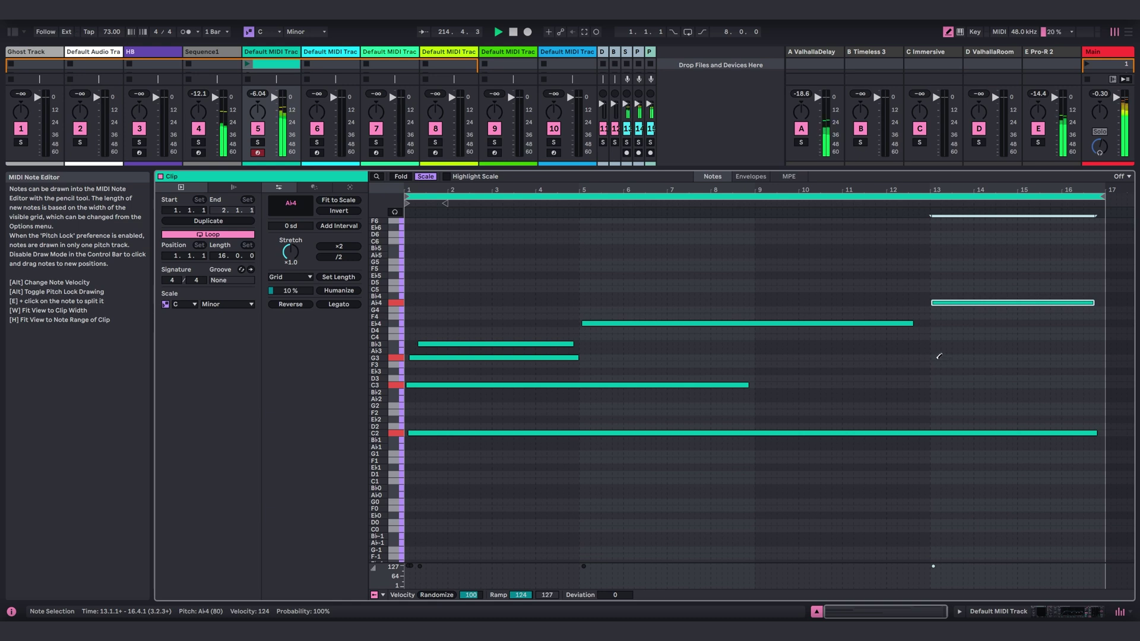
left_click_drag(939, 357, 1077, 357)
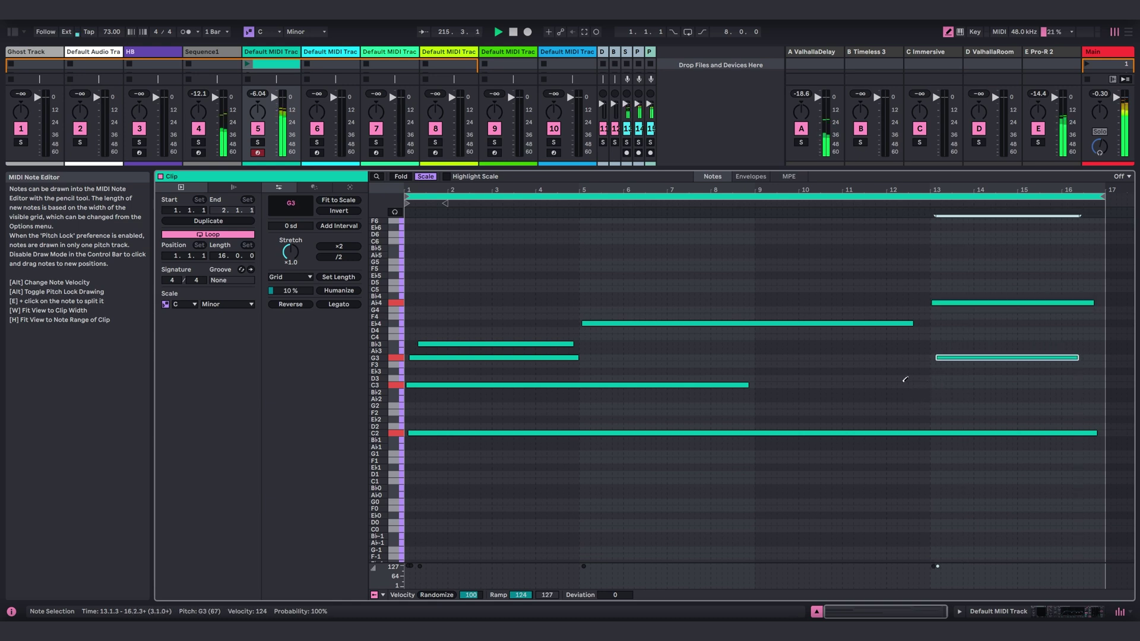
left_click_drag(751, 385, 1100, 385)
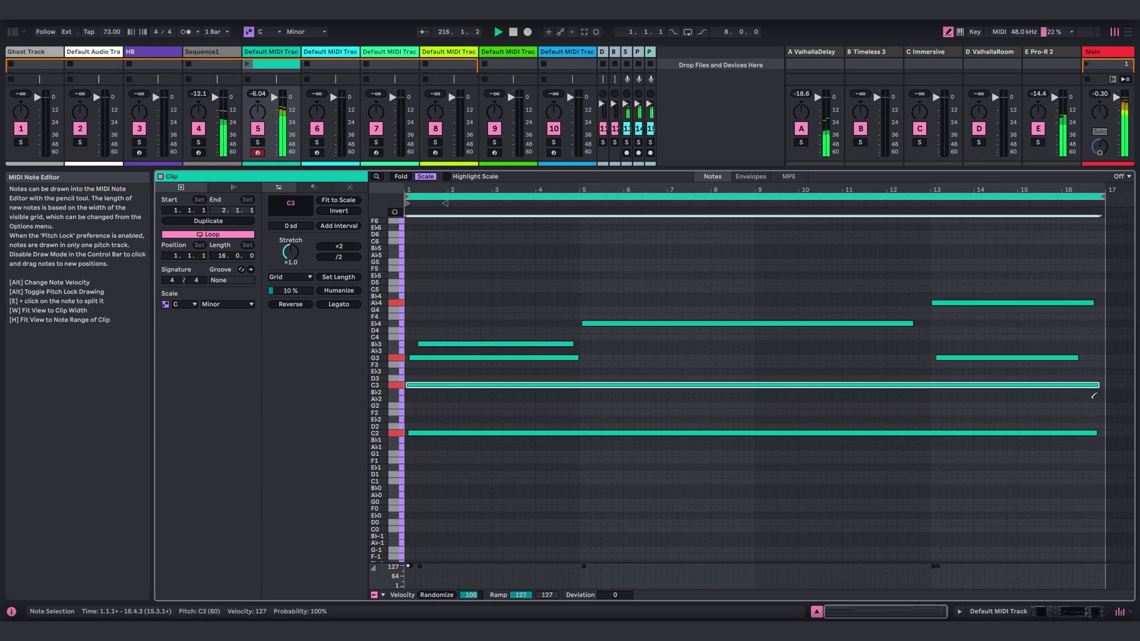
- Launch scene 1 to play the new clip, return to the device view, and slightly lower the Hive track's volume
left_click(1087, 65)
key("shift+Tab")
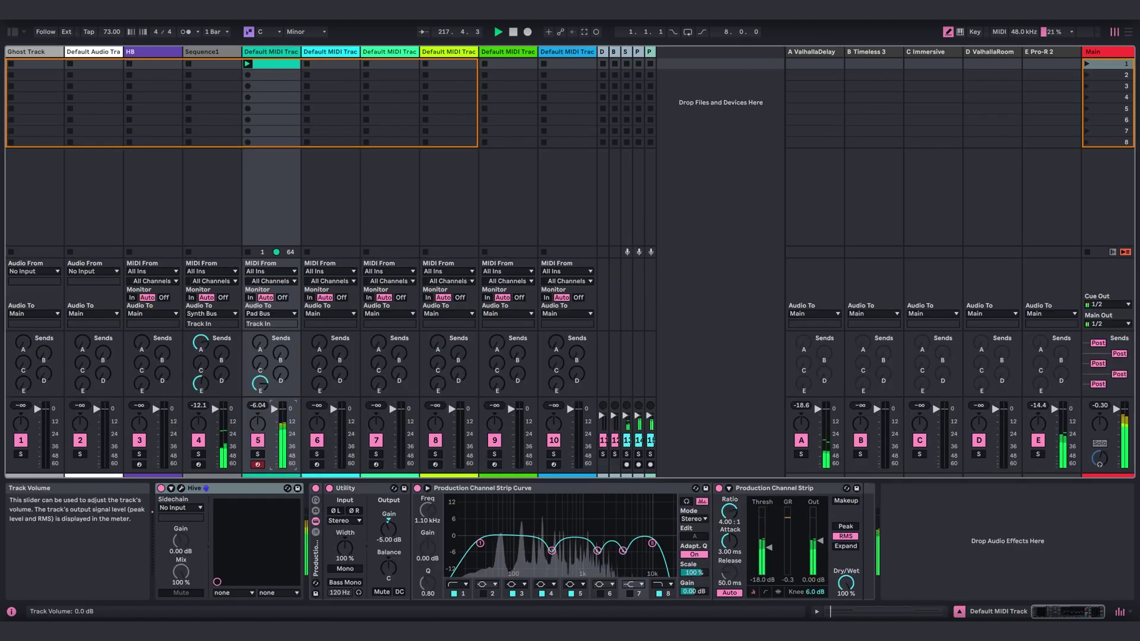
left_click(275, 412)
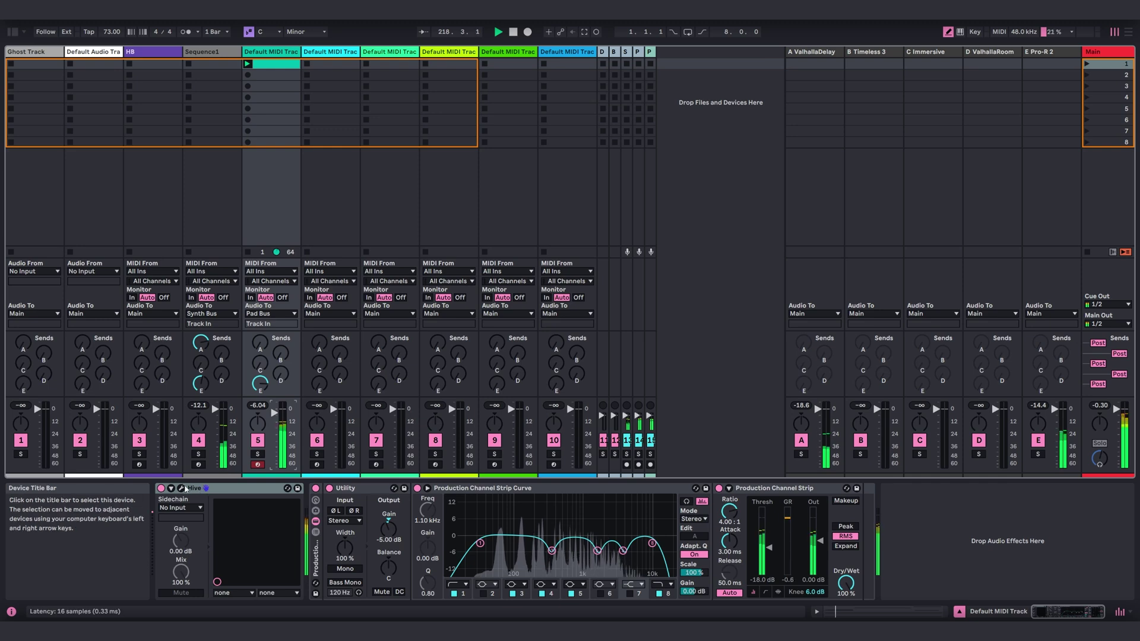
- Reopen Hive, examine Function 1's envelope and Shape Sequencer A in the scope, and close Hive
left_click(182, 488)
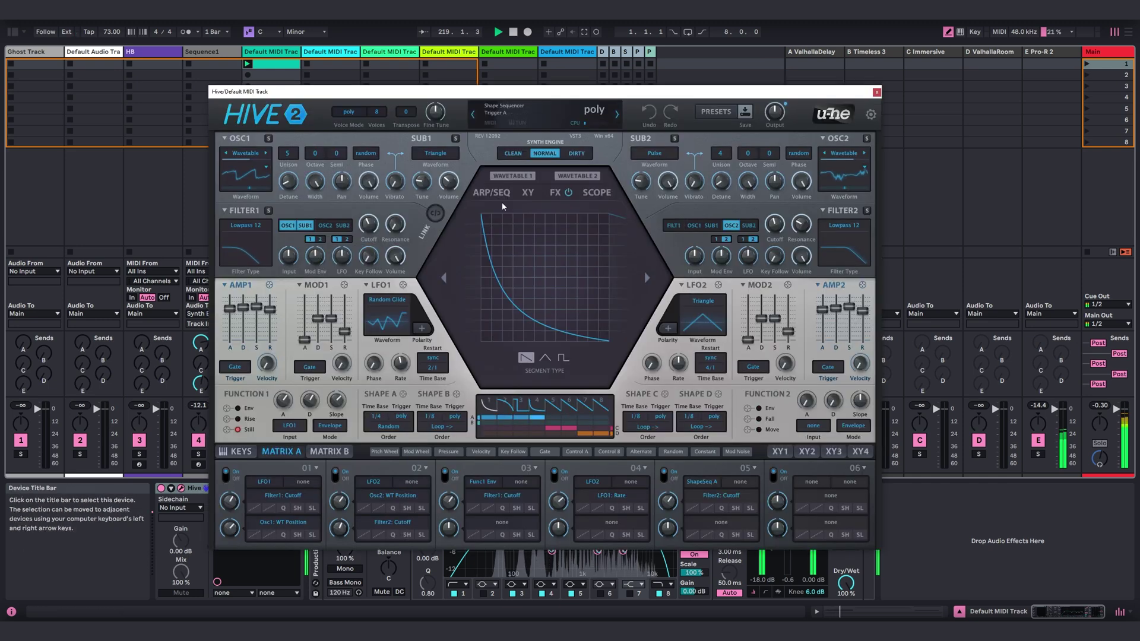
left_click(595, 190)
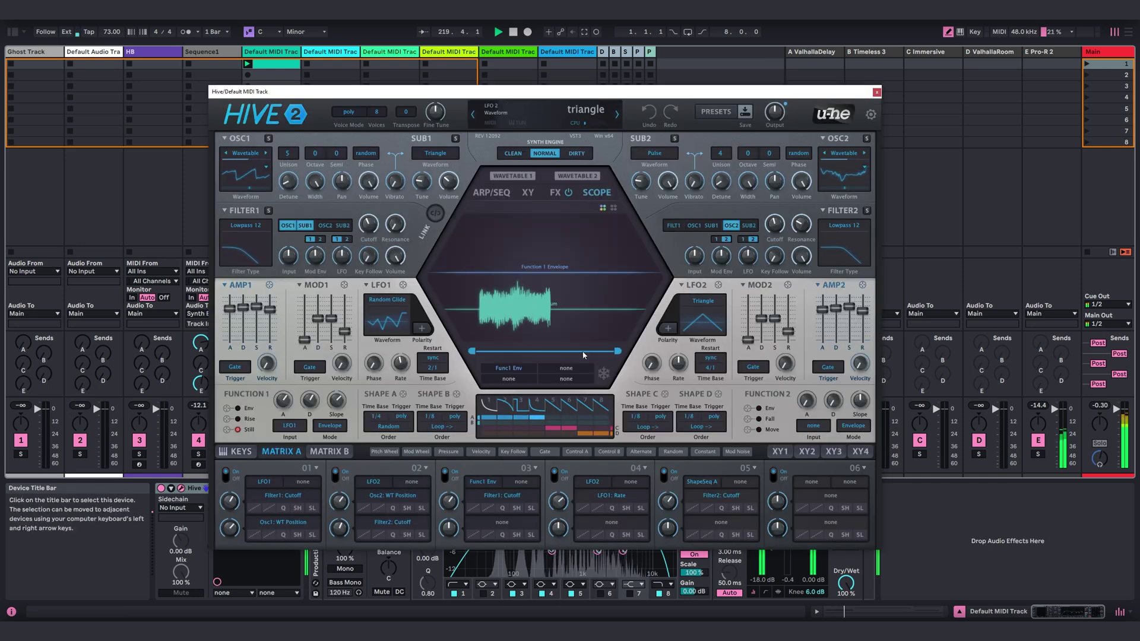
left_click(403, 394)
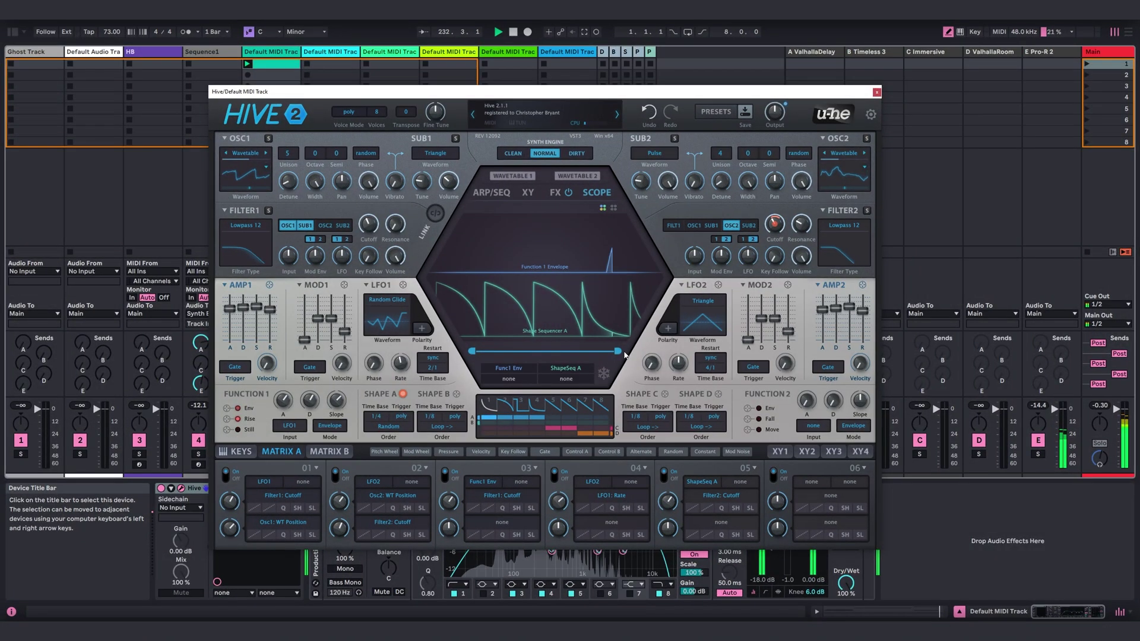
key("ctrl+alt+p")
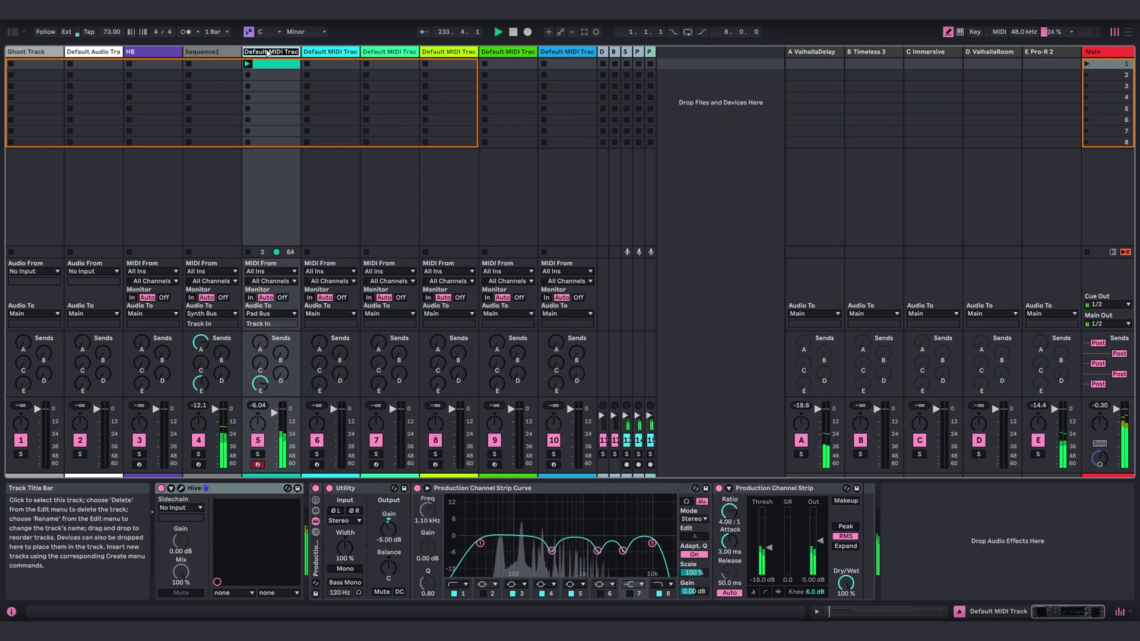
- Rename the Hive track as Hive Pad
type("Hive Pa")
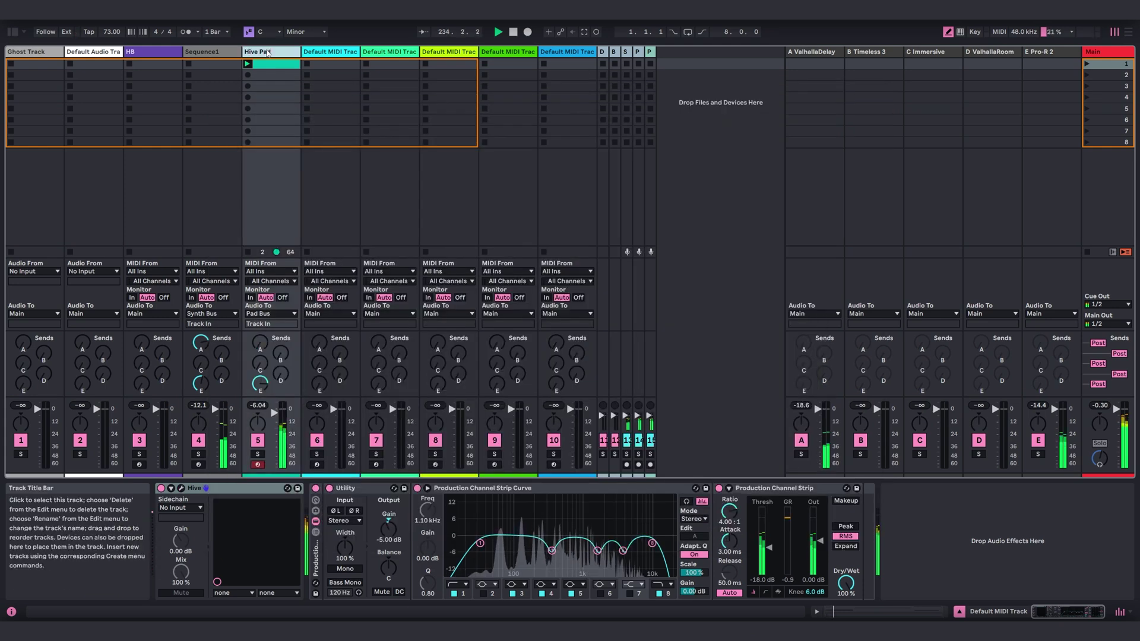
type("d")
key("Return")
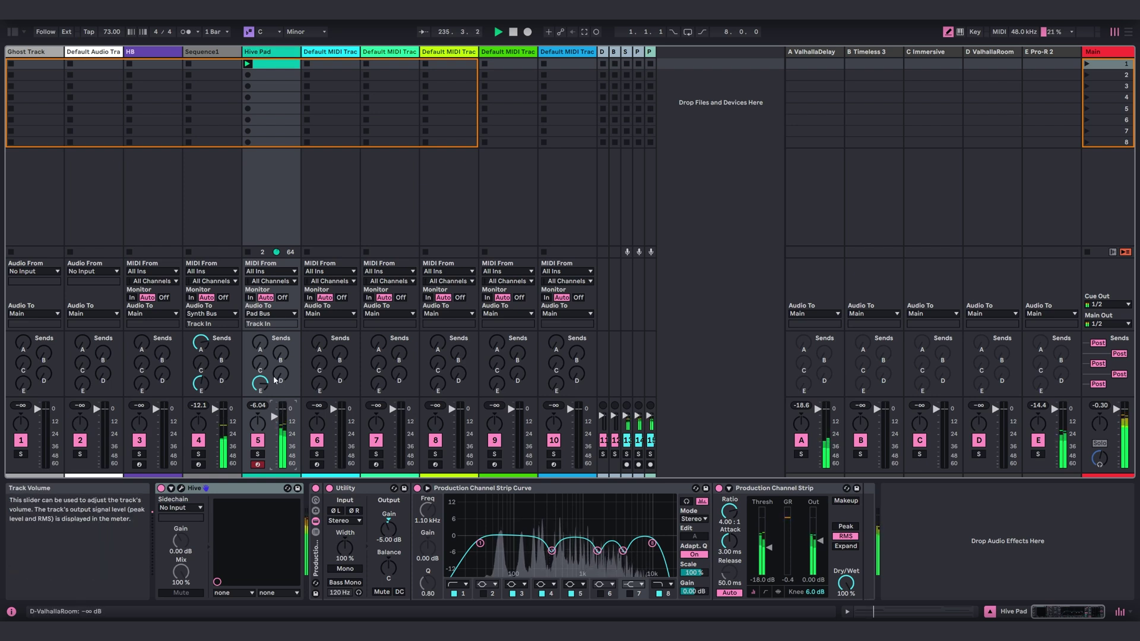
- Raise the Hive Pad track's send to the ValhallaDelay return and fine-tune the track's volume
left_click_drag(260, 342, 260, 330)
left_click(278, 410)
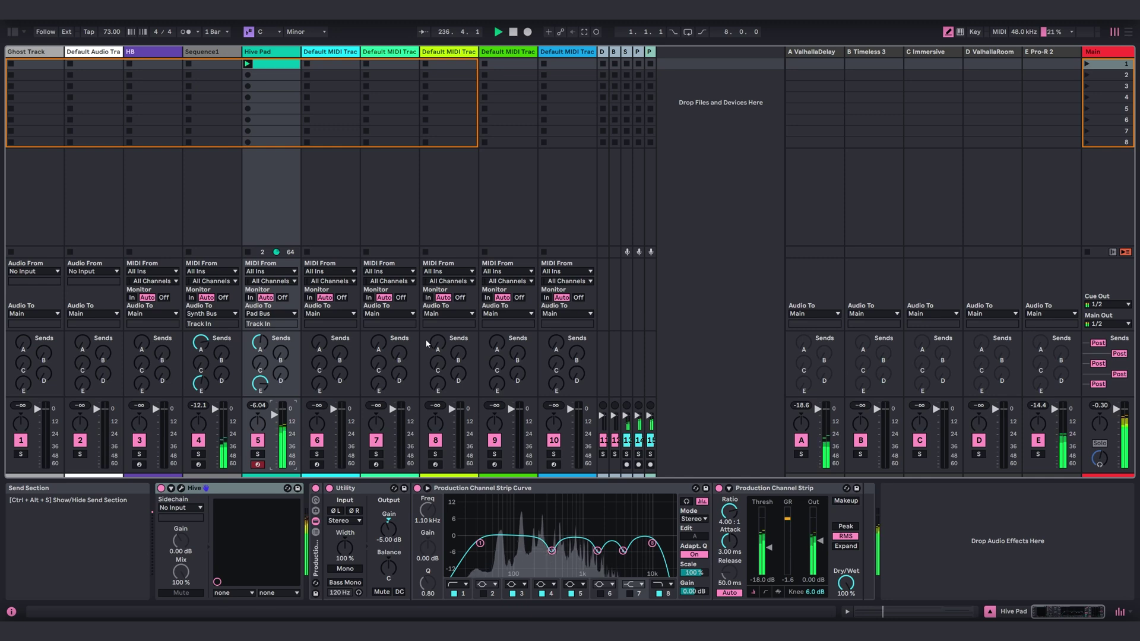
- Load Phase Plant onto the empty MIDI track beside Hive Pad, hide the browser, and reposition the plug-in window
key("Right")
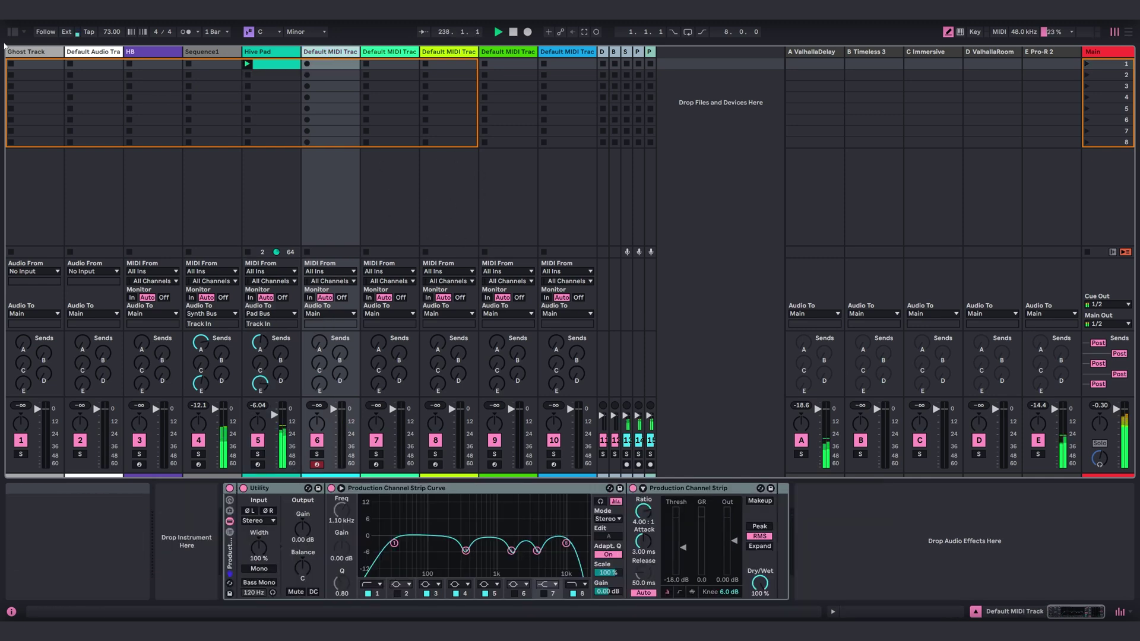
left_click(12, 32)
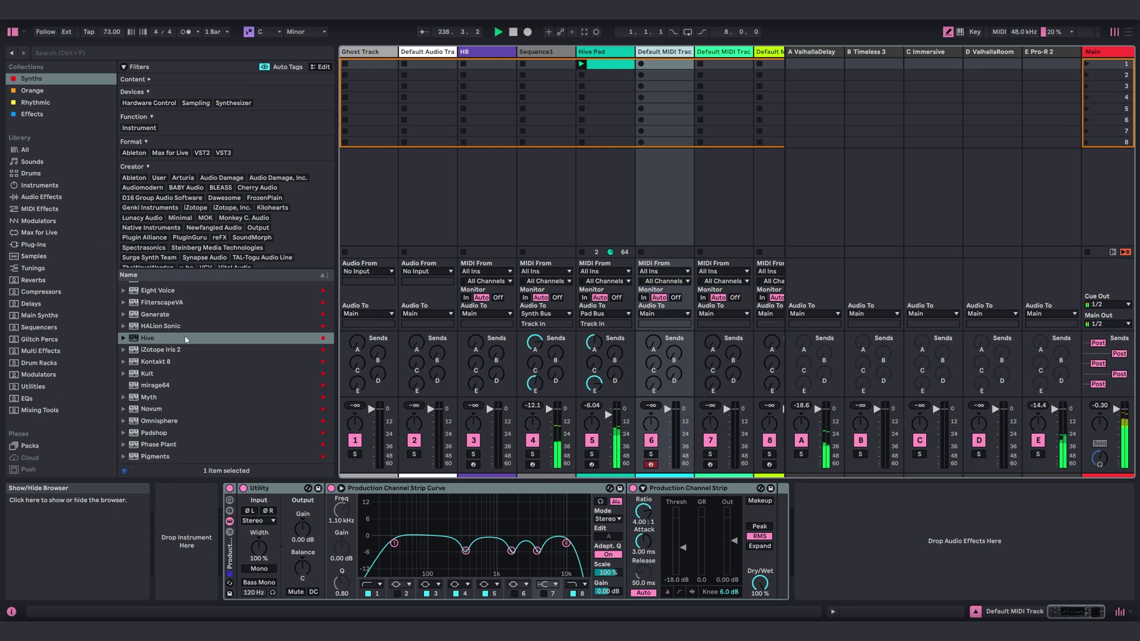
scroll(199, 357, "down", 5)
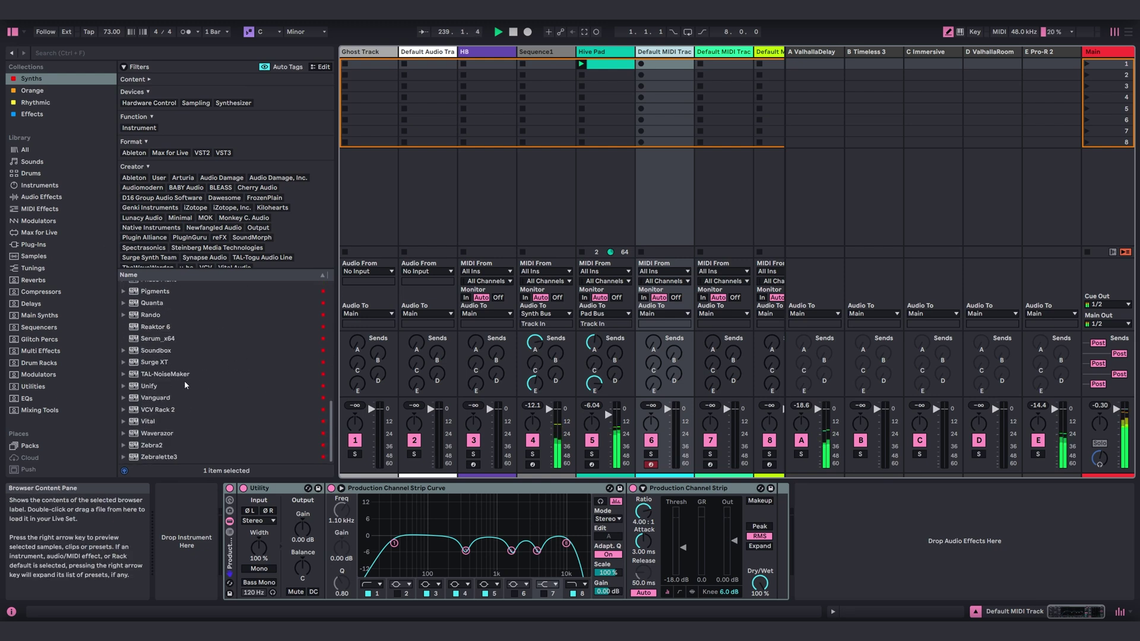
scroll(214, 362, "up", 5)
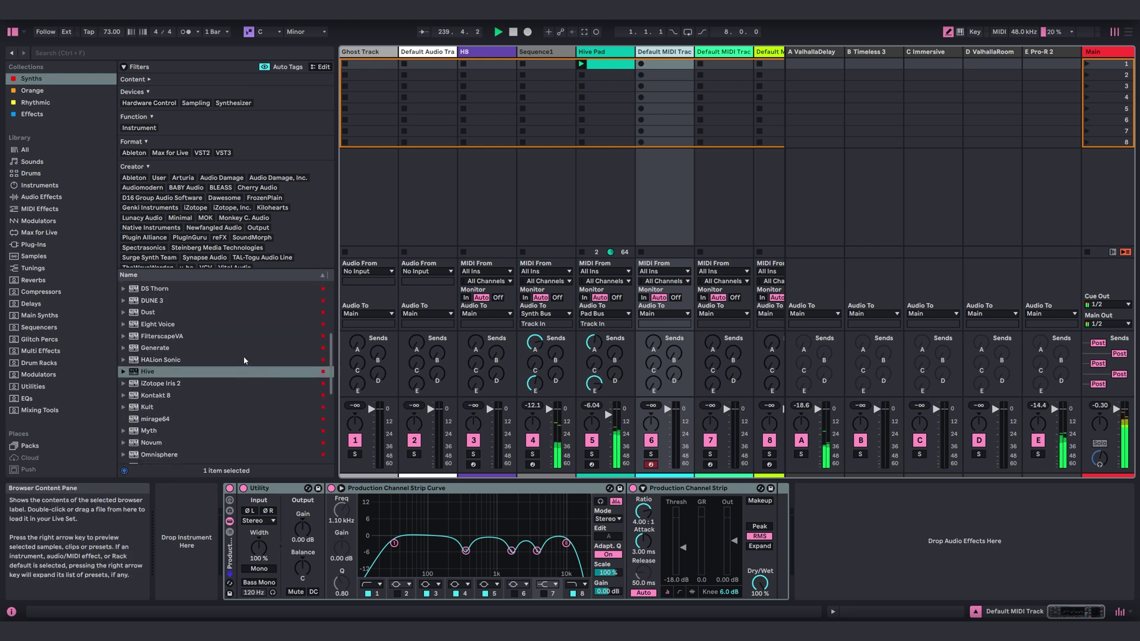
scroll(254, 377, "down", 1)
left_click_drag(158, 413, 240, 401)
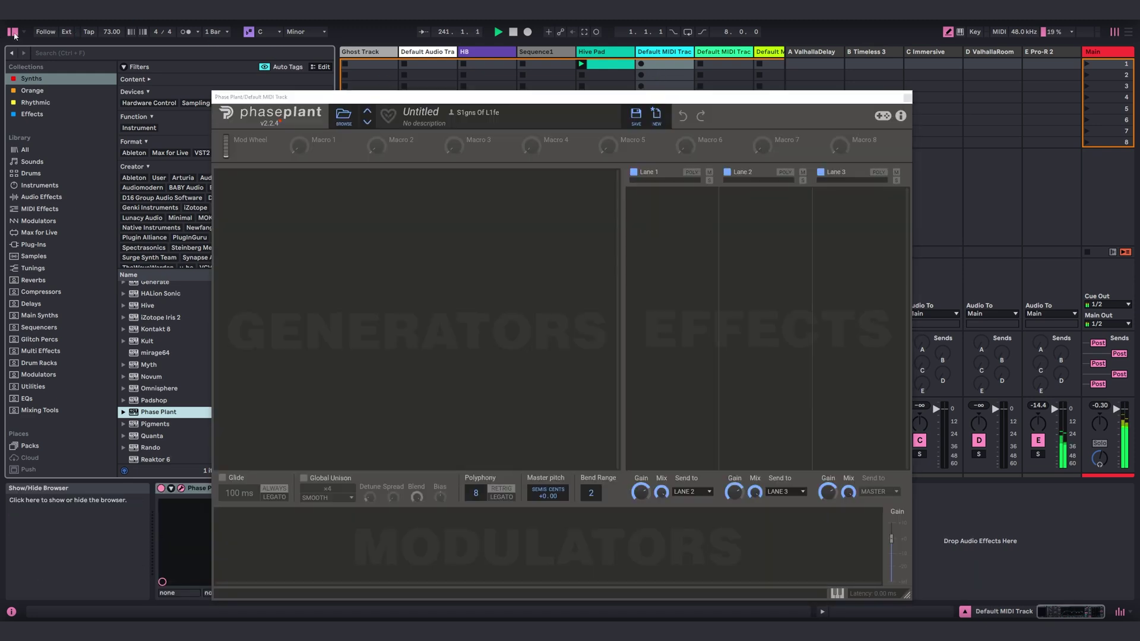
left_click_drag(402, 98, 403, 72)
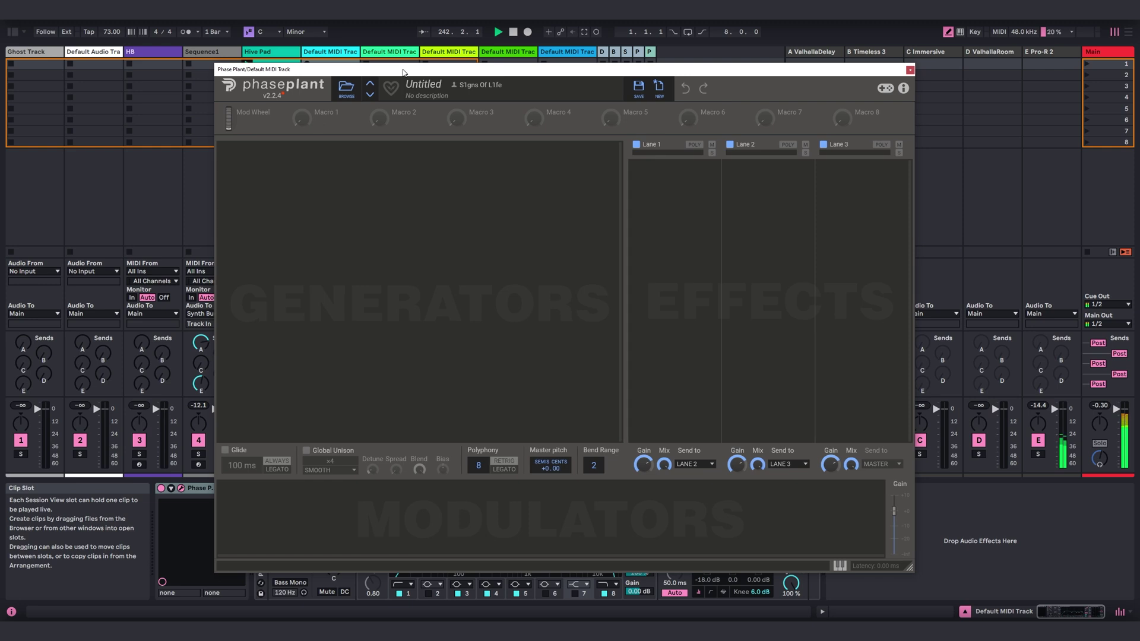
- Add an Analog generator in Phase Plant and insert a Filter between it and its output envelope
left_click(300, 161)
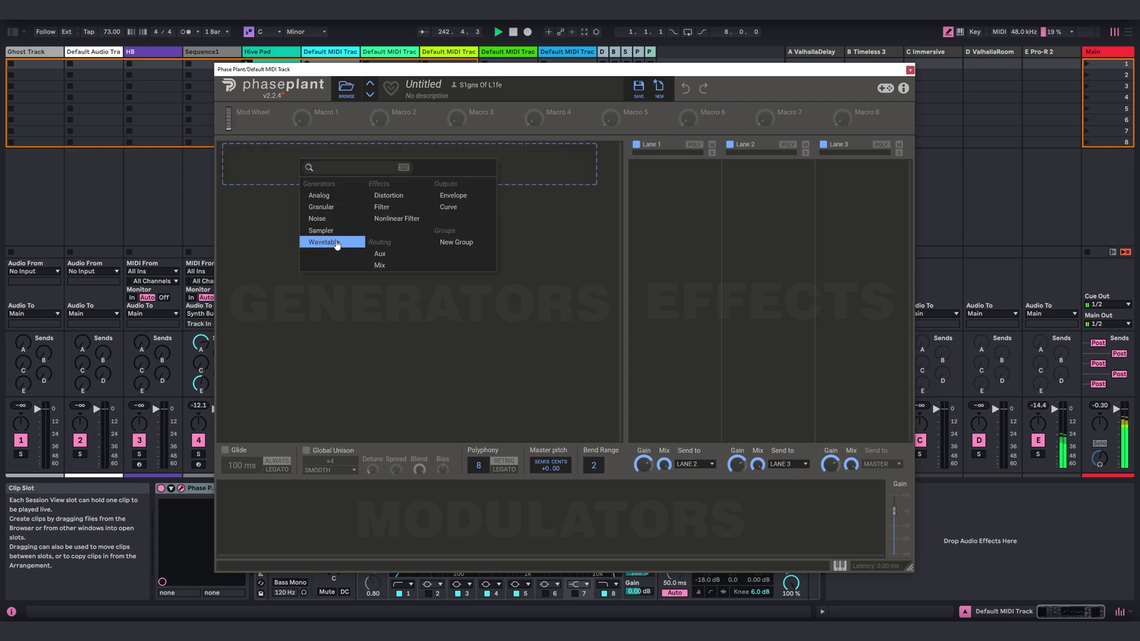
left_click(320, 197)
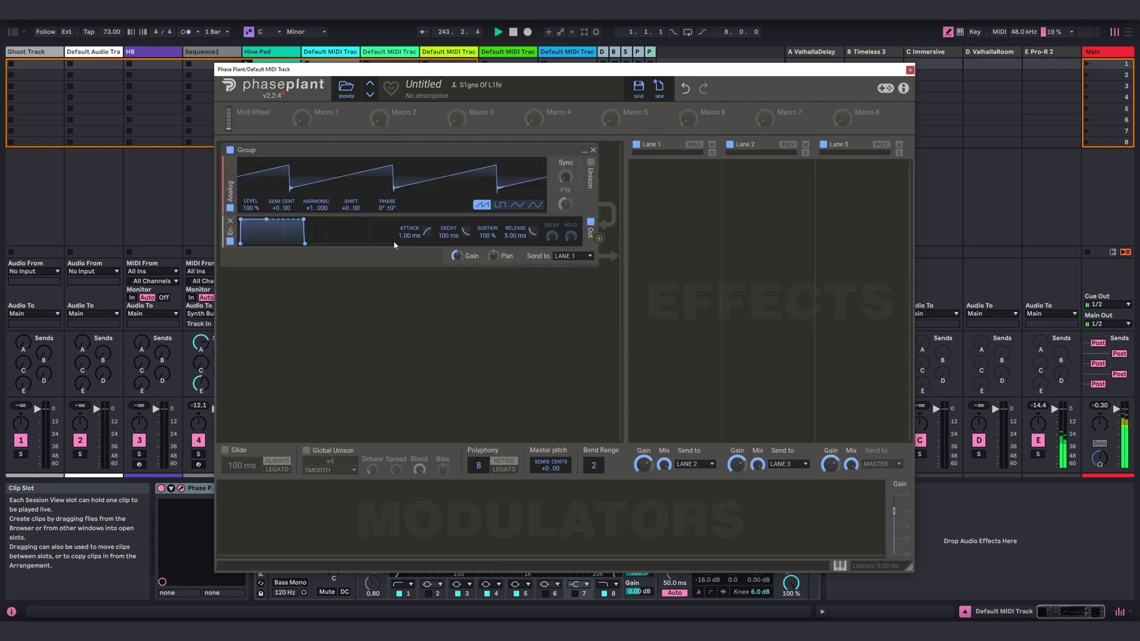
left_click(348, 215)
left_click(444, 262)
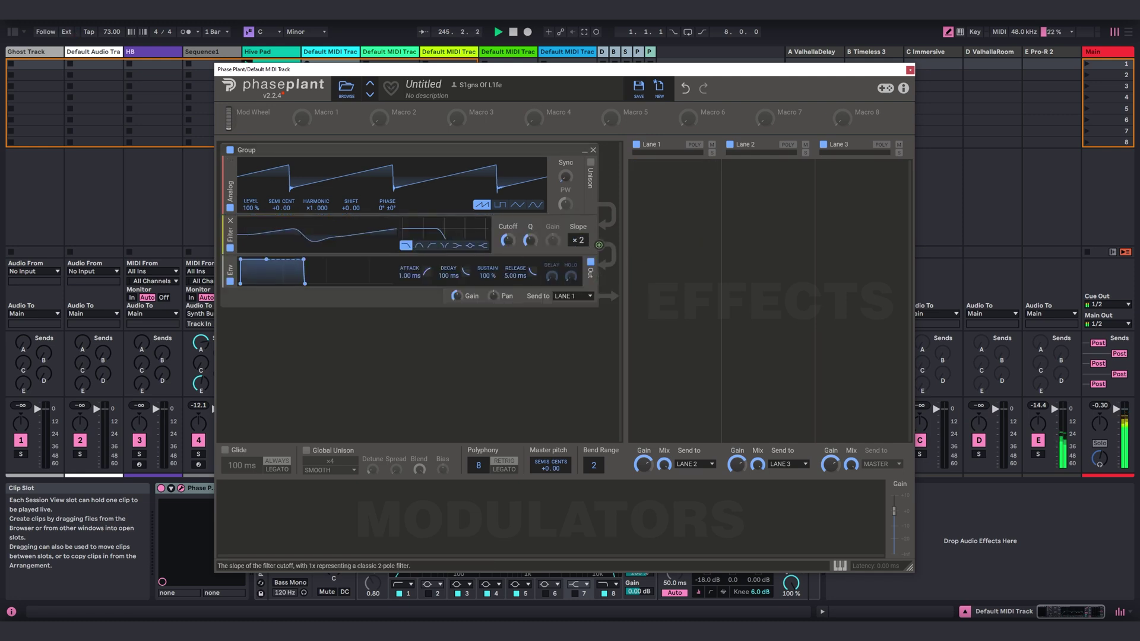
mouse_move(507, 240)
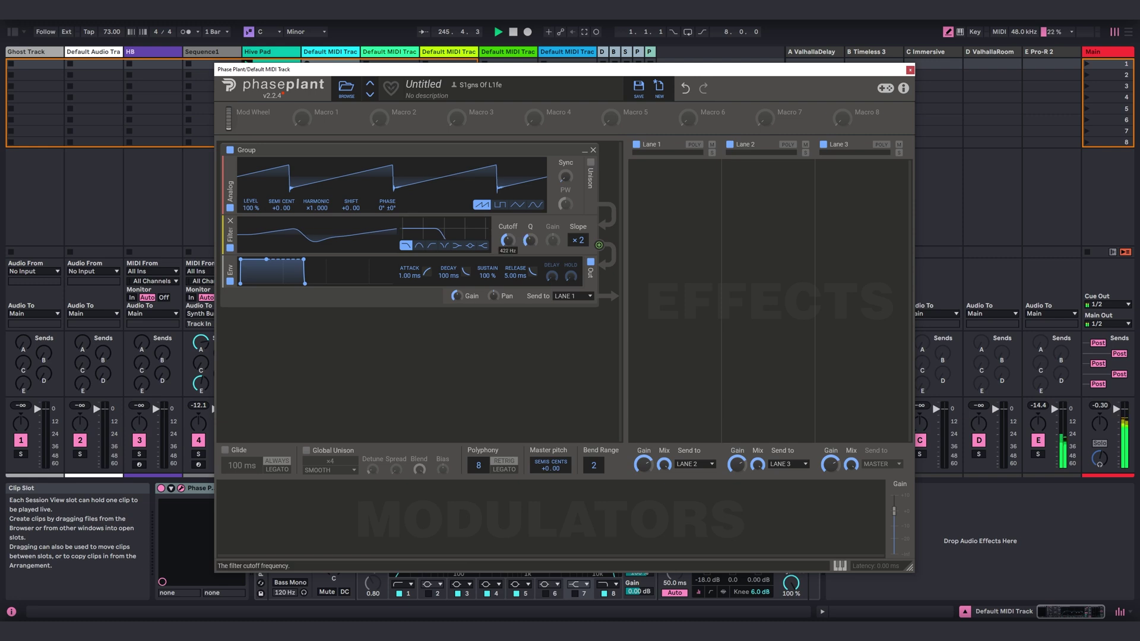
- Enable unison on the Analog generator and raise its unison spread
left_click(590, 162)
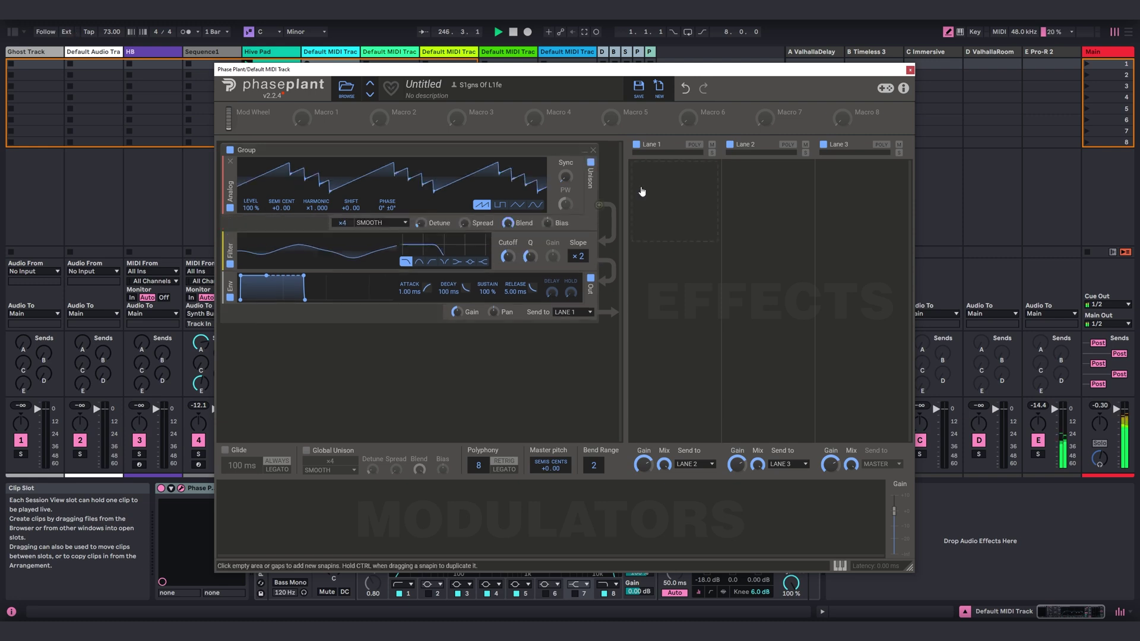
left_click_drag(463, 223, 463, 190)
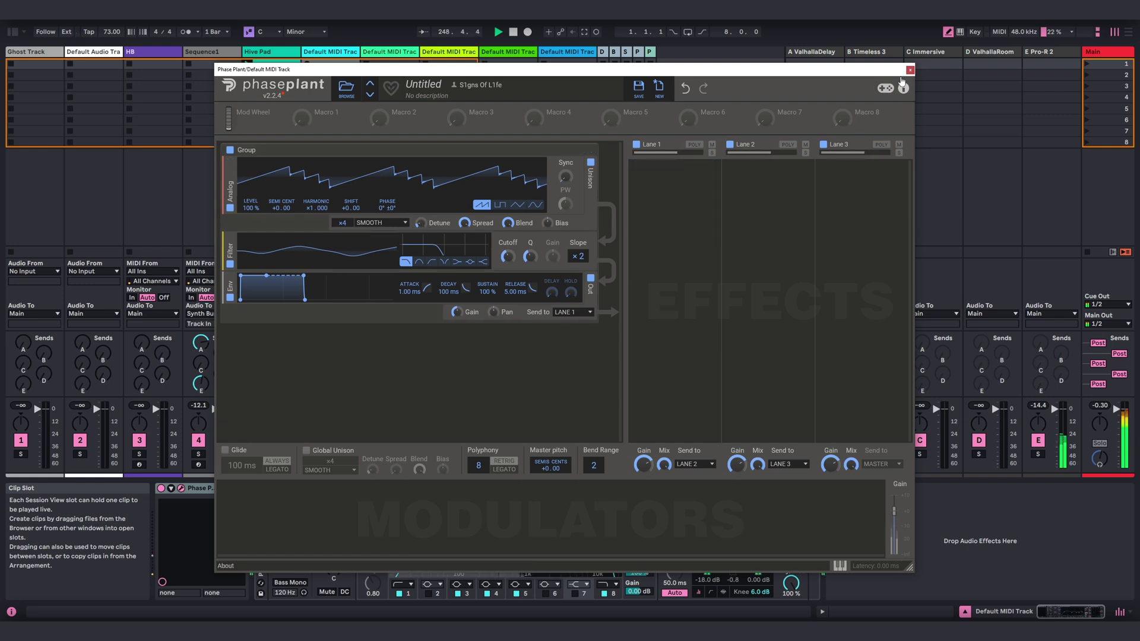
- Lower the Utility gain to about -3.89 dB, reopen Phase Plant, and raise the Analog group's filter cutoff to about 589 Hz
left_click(909, 69)
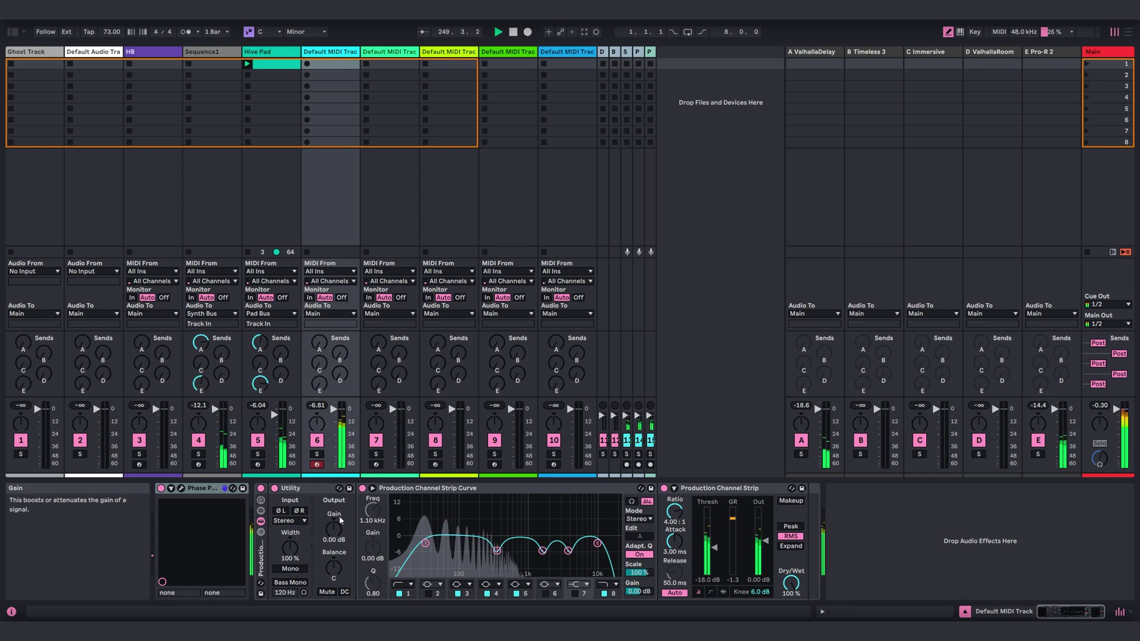
left_click_drag(334, 528, 334, 549)
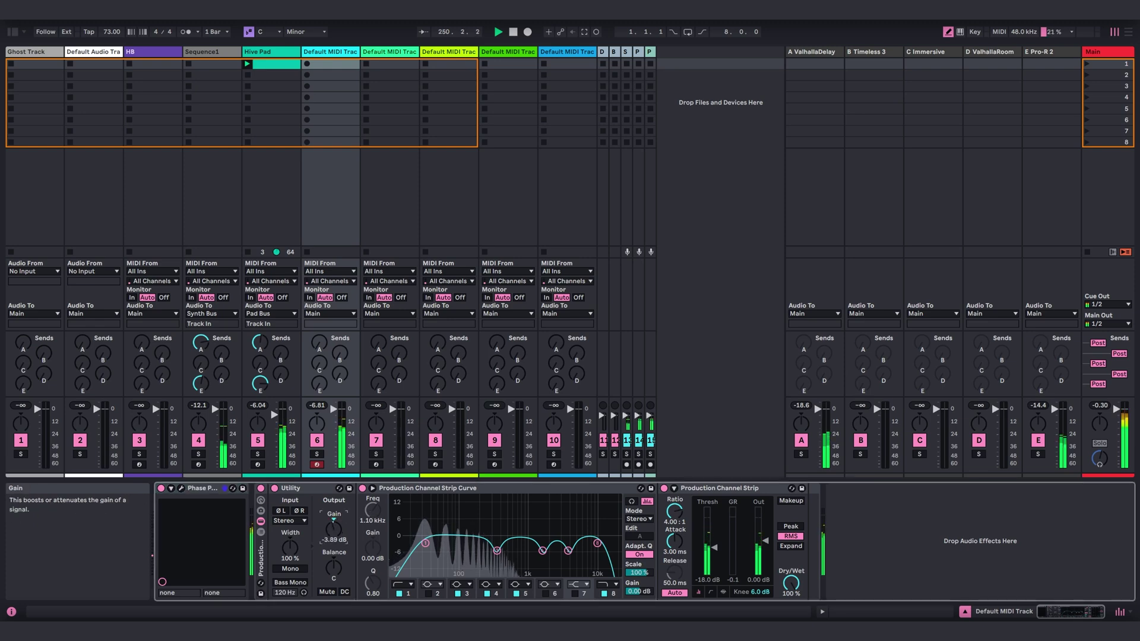
left_click(181, 488)
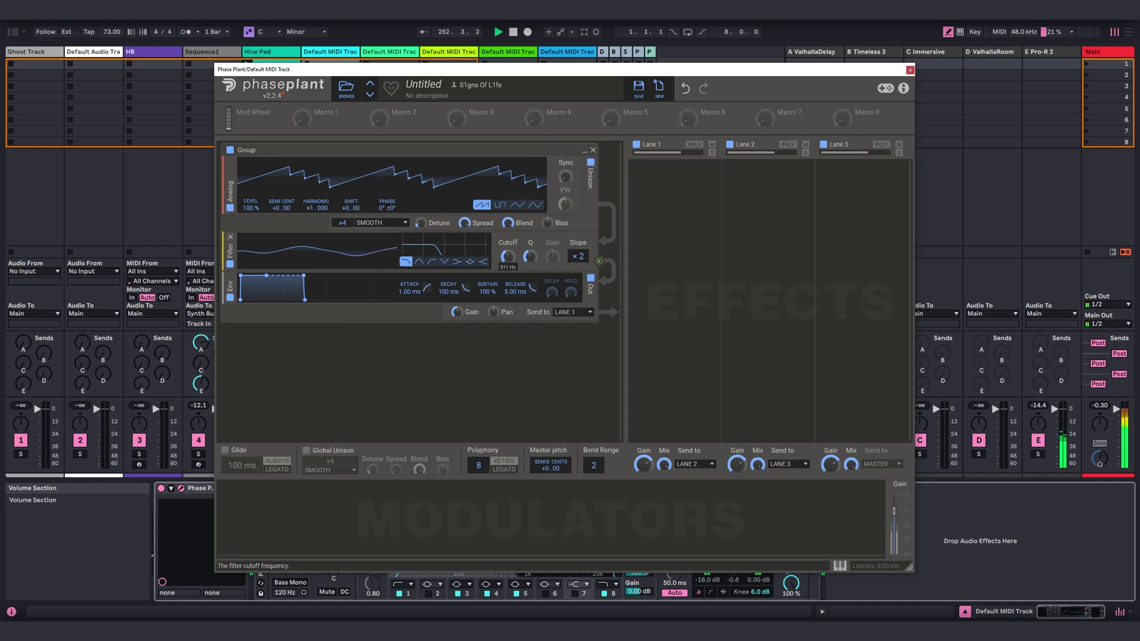
left_click_drag(508, 256, 508, 253)
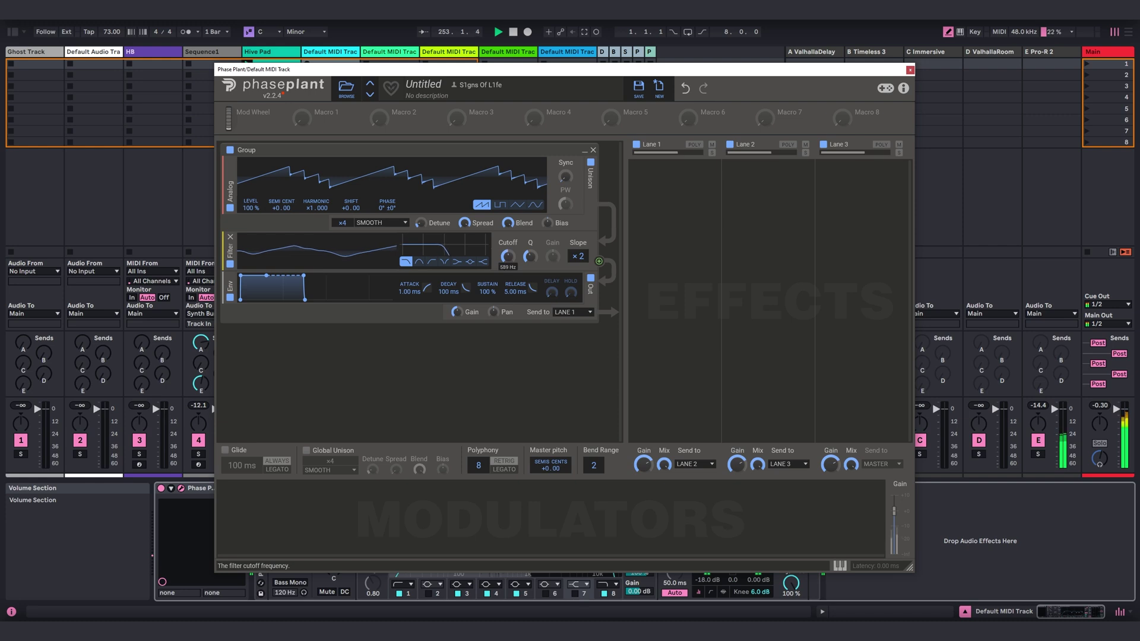
- Add a Random modulator with 100% smoothing and a rate of about 0.526 Hz, and assign it to the Analog group's filter cutoff
left_click(303, 512)
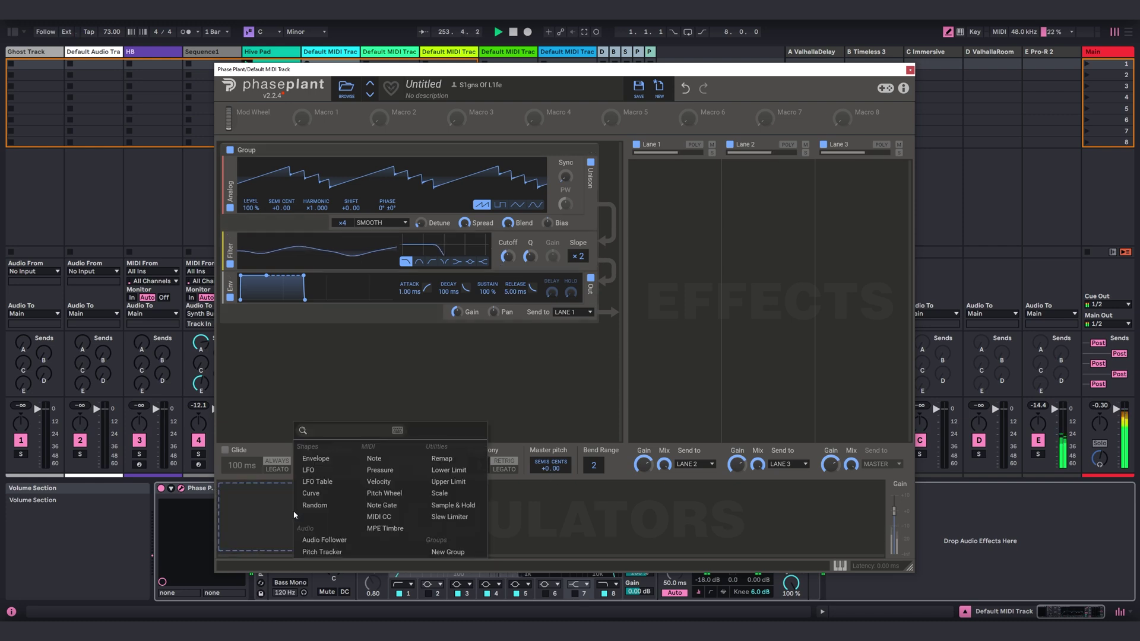
left_click(318, 506)
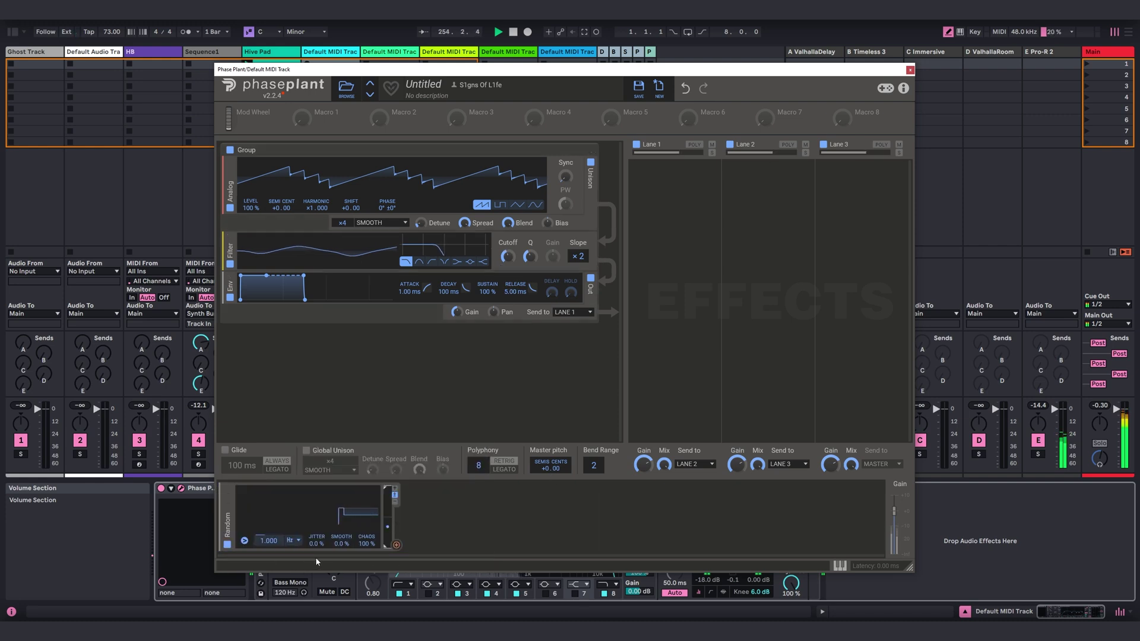
left_click_drag(341, 542, 342, 510)
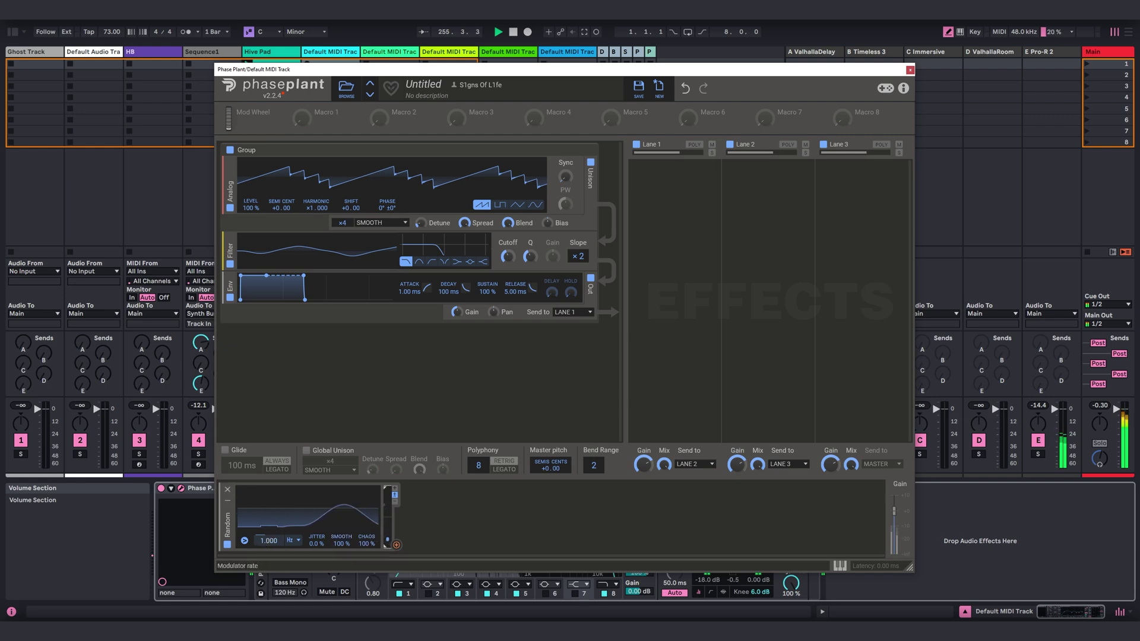
left_click_drag(268, 540, 268, 565)
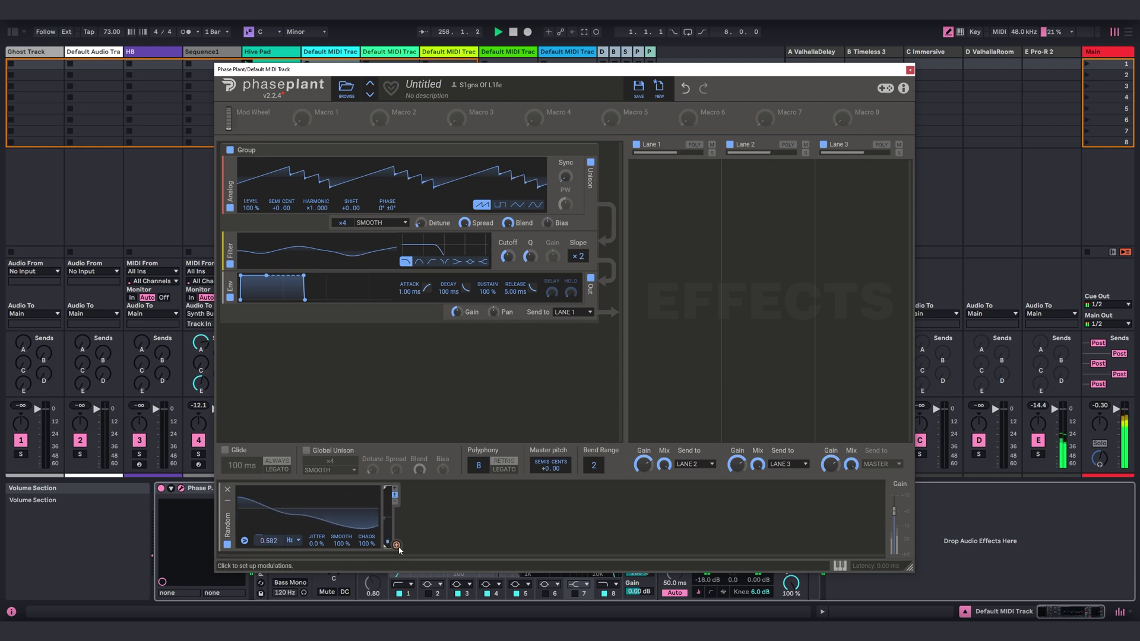
left_click_drag(396, 544, 513, 269)
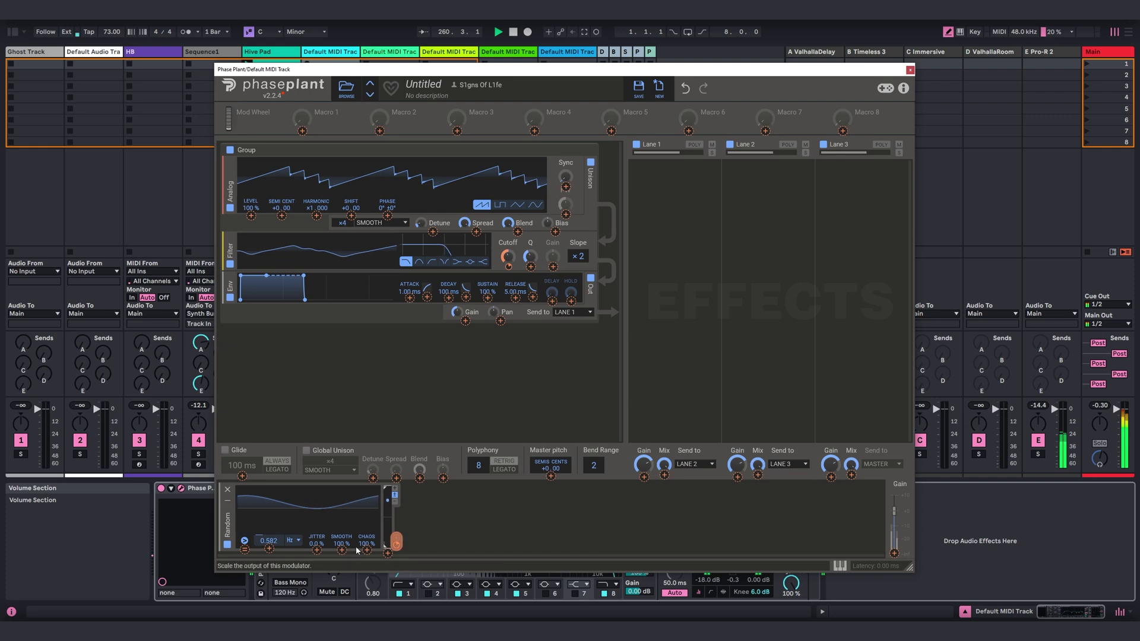
left_click(275, 544)
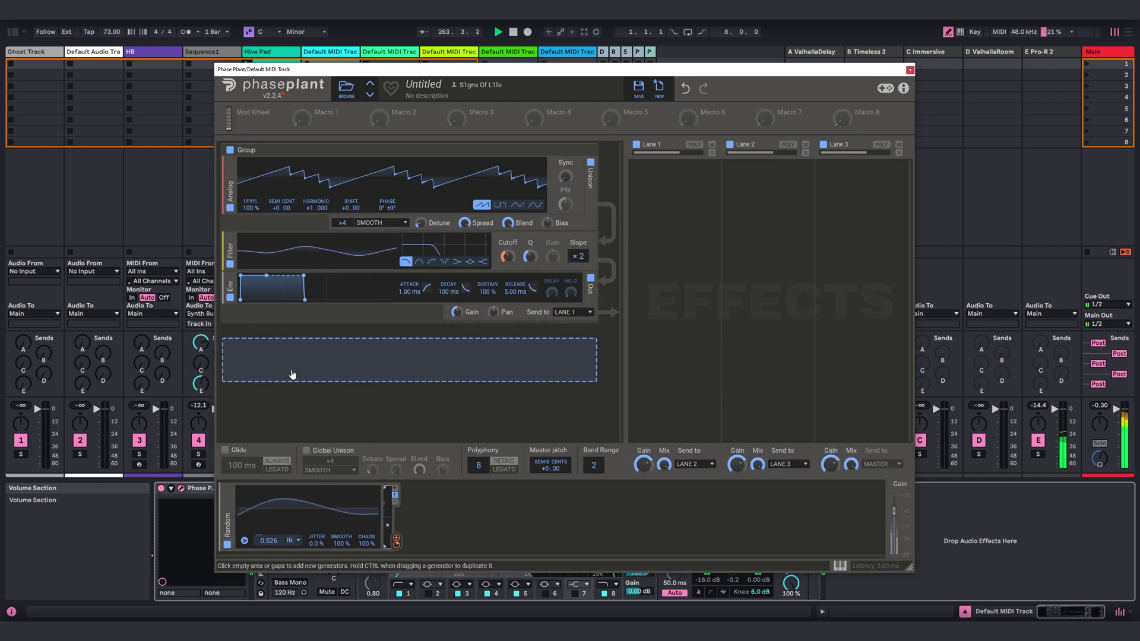
- Add a Wavetable generator as a new group below the Analog group
left_click(290, 370)
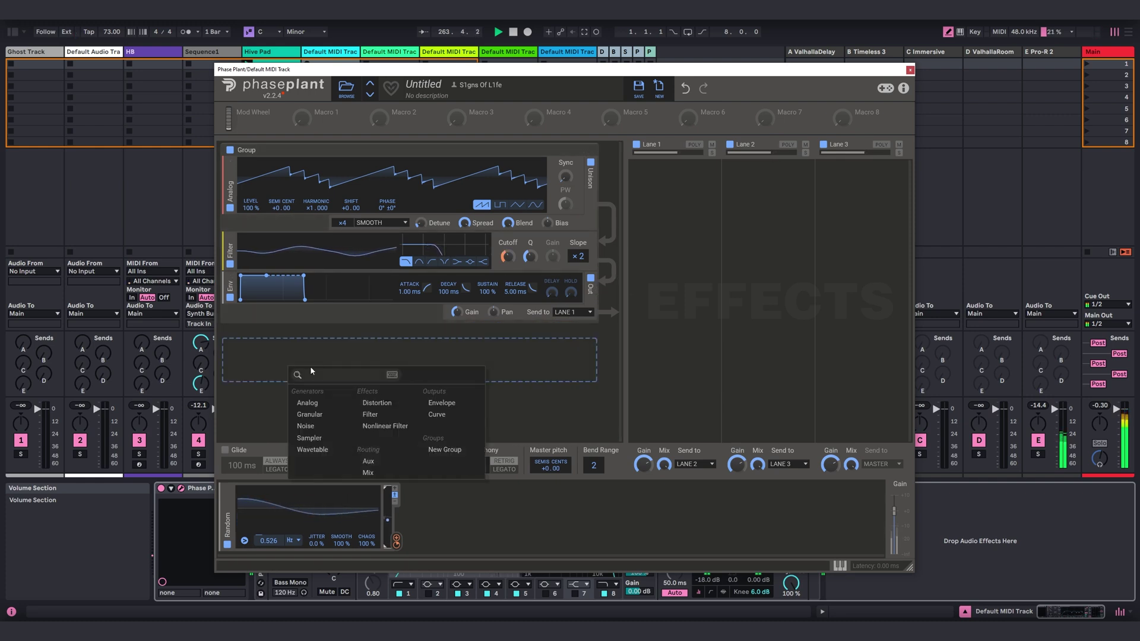
left_click(315, 453)
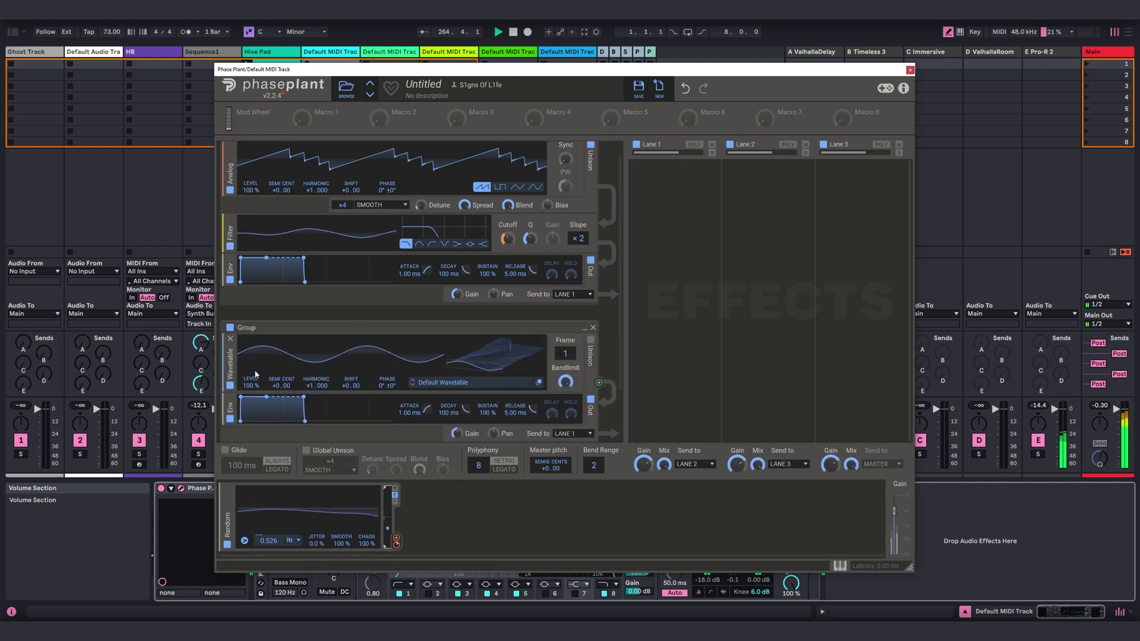
- Try the Gross wavetable from the Growls folder in the Wavetable generator and preview its frames
left_click(451, 382)
scroll(593, 445, "down", 5)
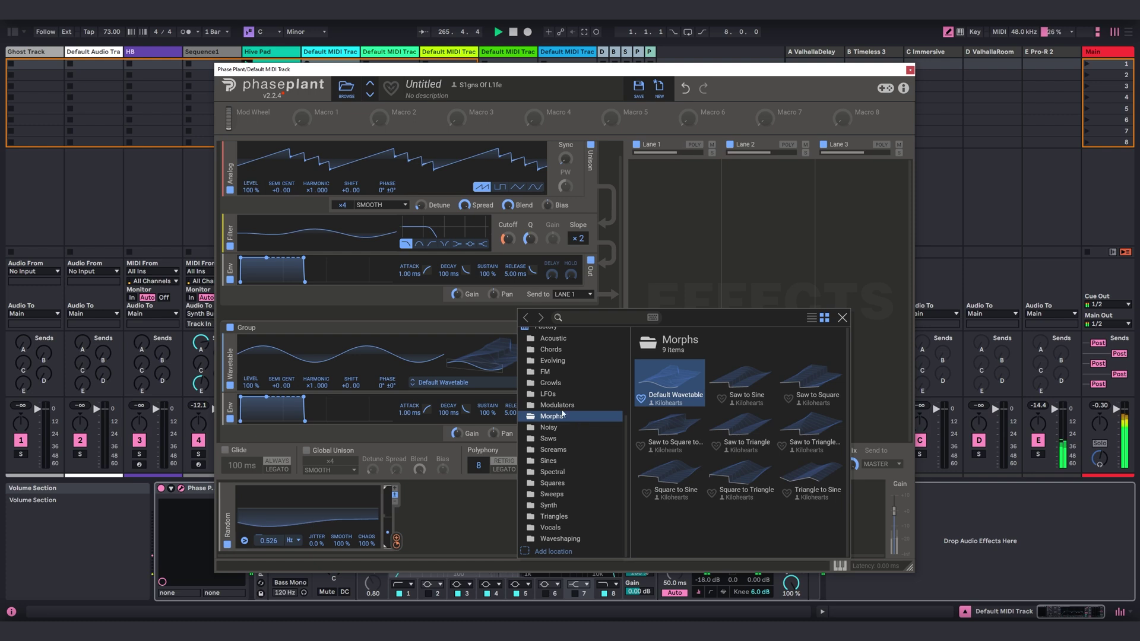
left_click(540, 383)
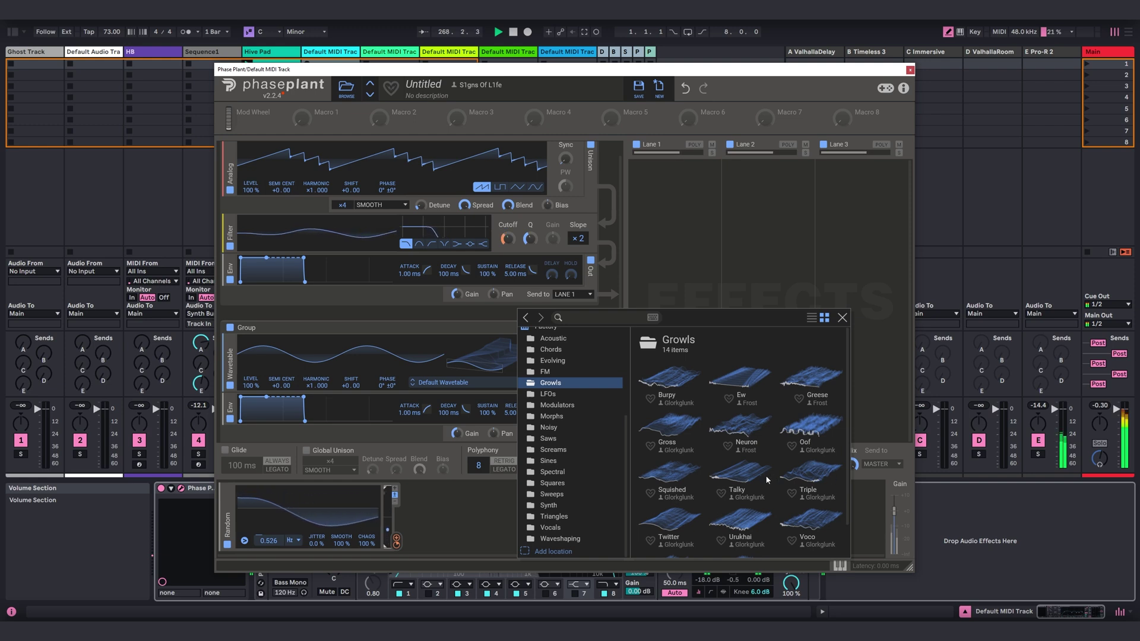
scroll(766, 480, "down", 2)
scroll(806, 478, "up", 1)
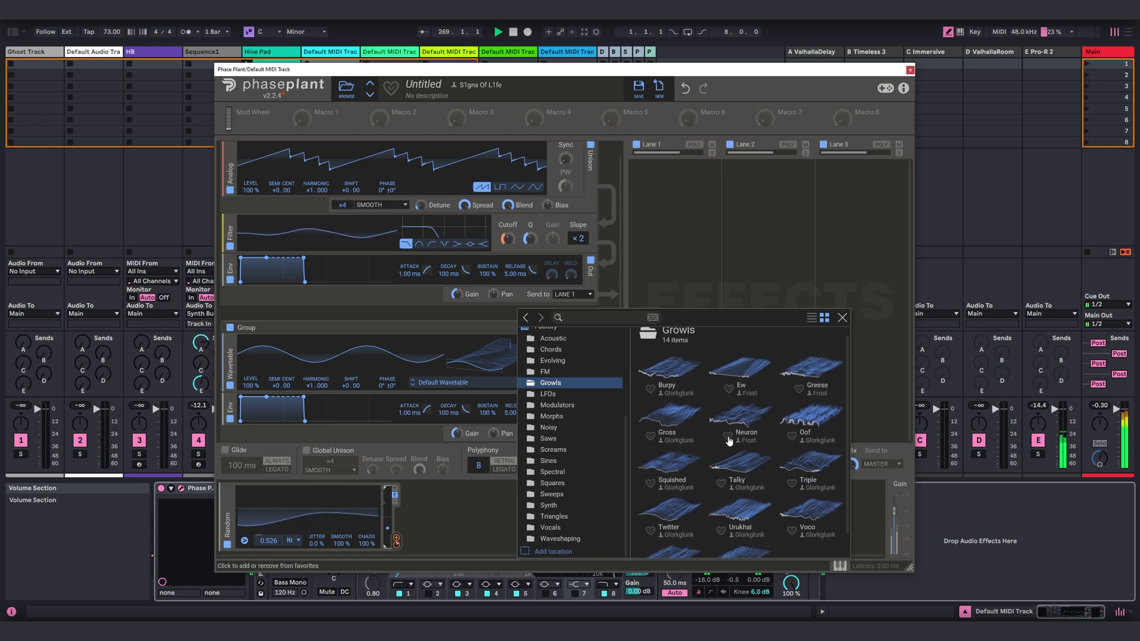
left_click(678, 417)
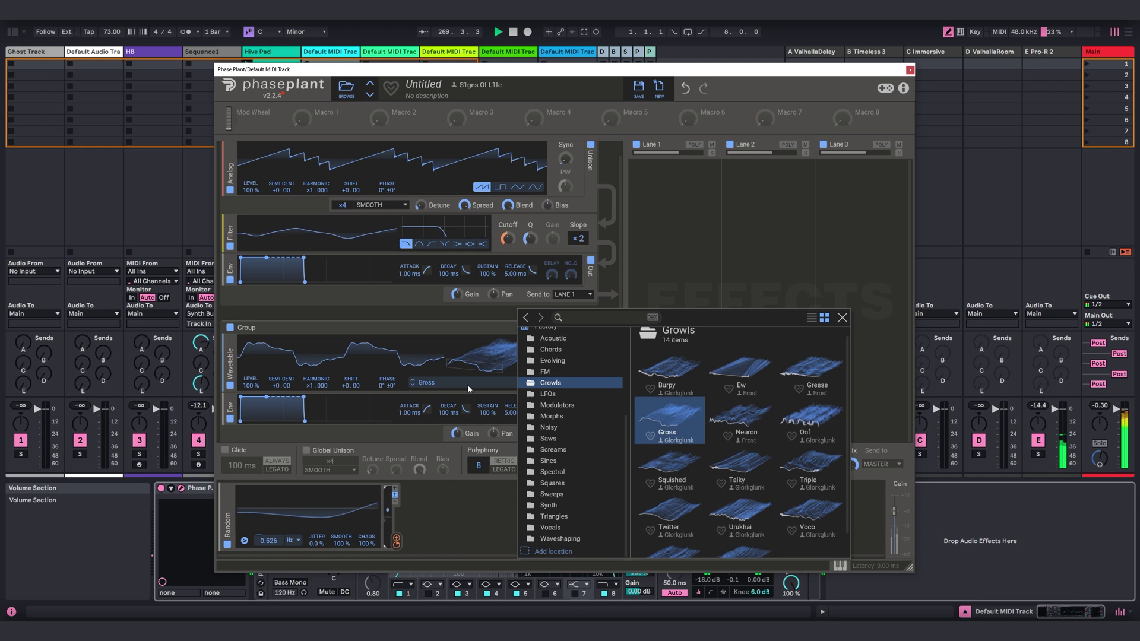
left_click(493, 351)
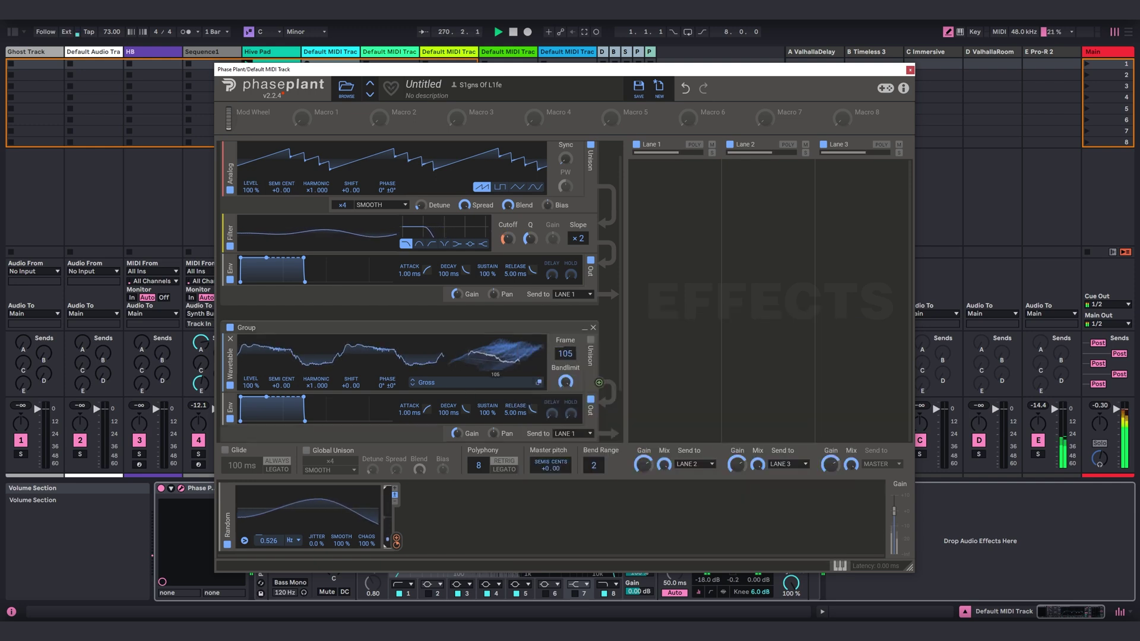
- Load the Zone wavetable from the Growls folder and insert a Filter between the Wavetable generator and its envelope
left_click(465, 384)
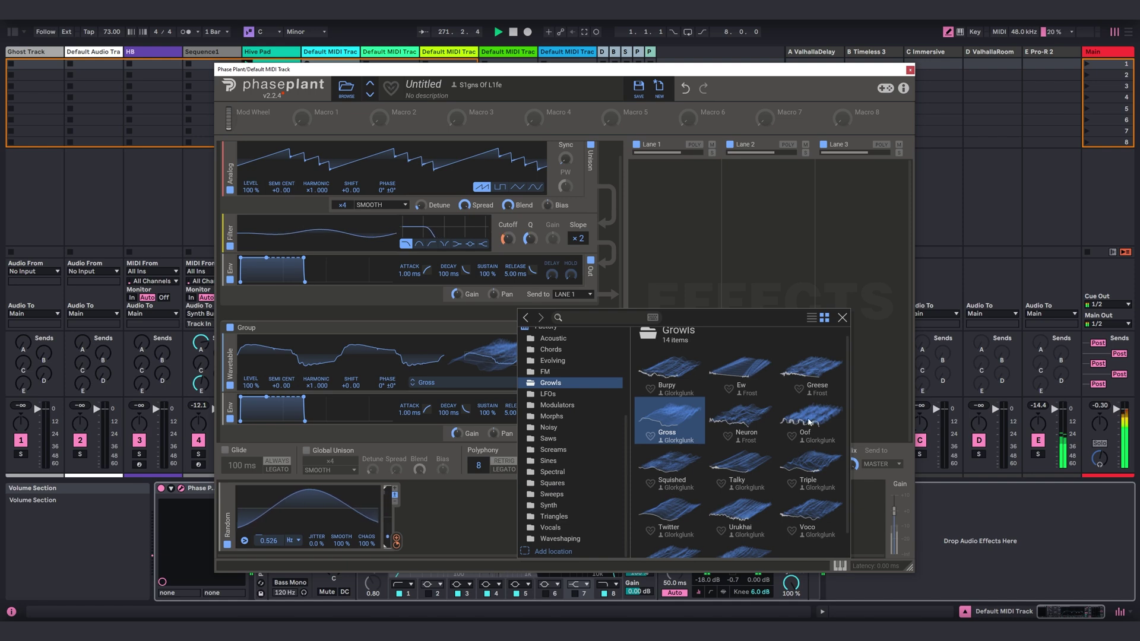
scroll(790, 433, "down", 1)
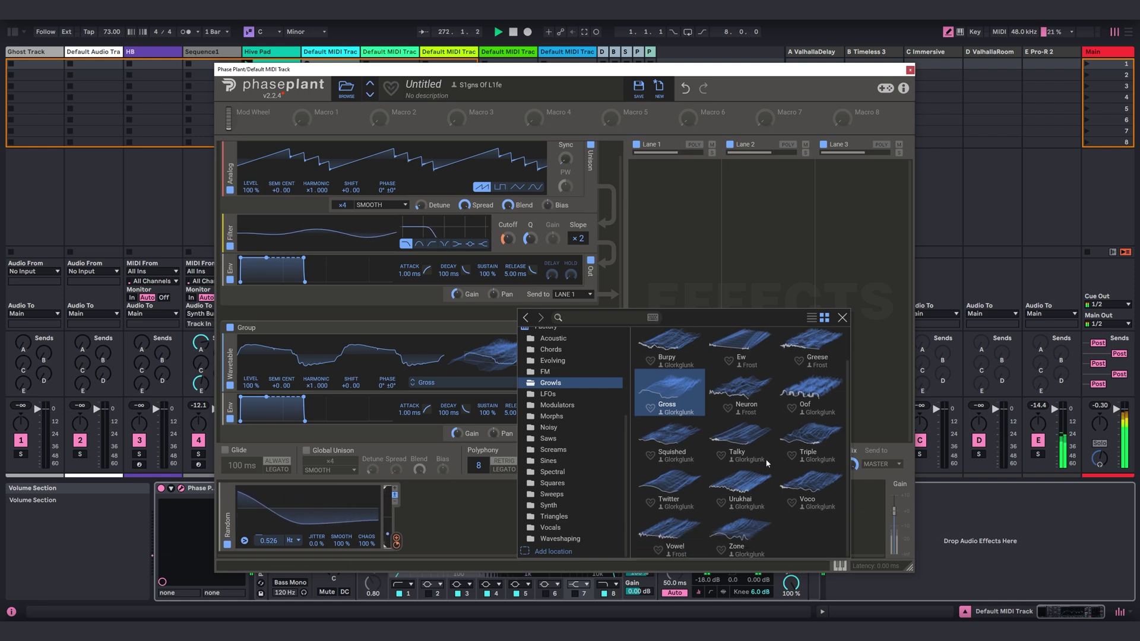
left_click(750, 530)
left_click(483, 361)
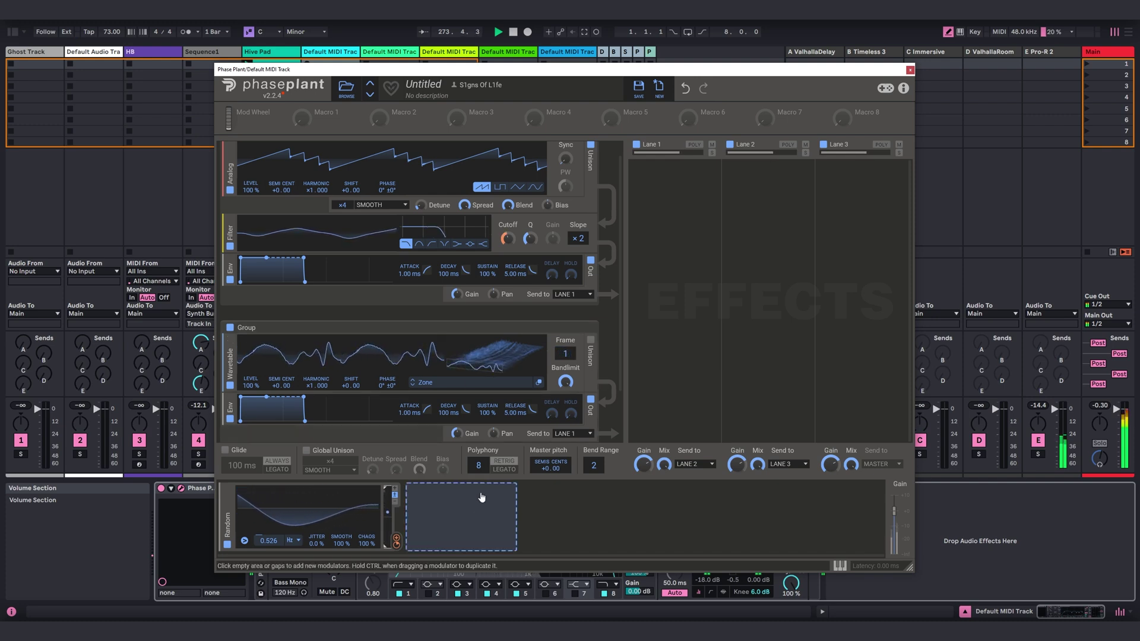
left_click(435, 397)
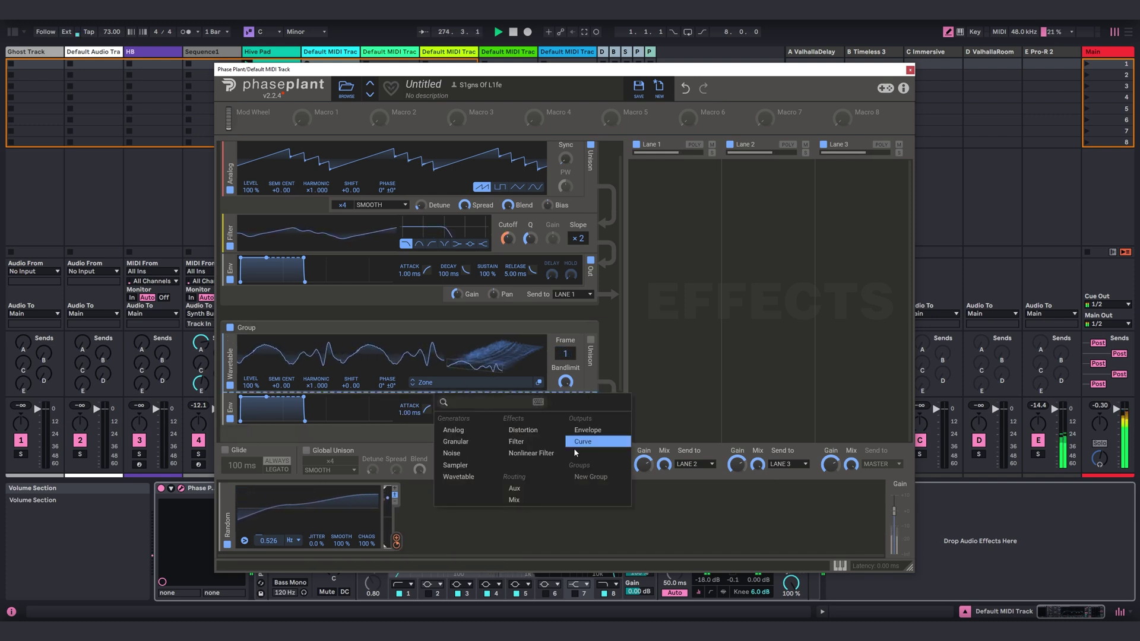
left_click(534, 437)
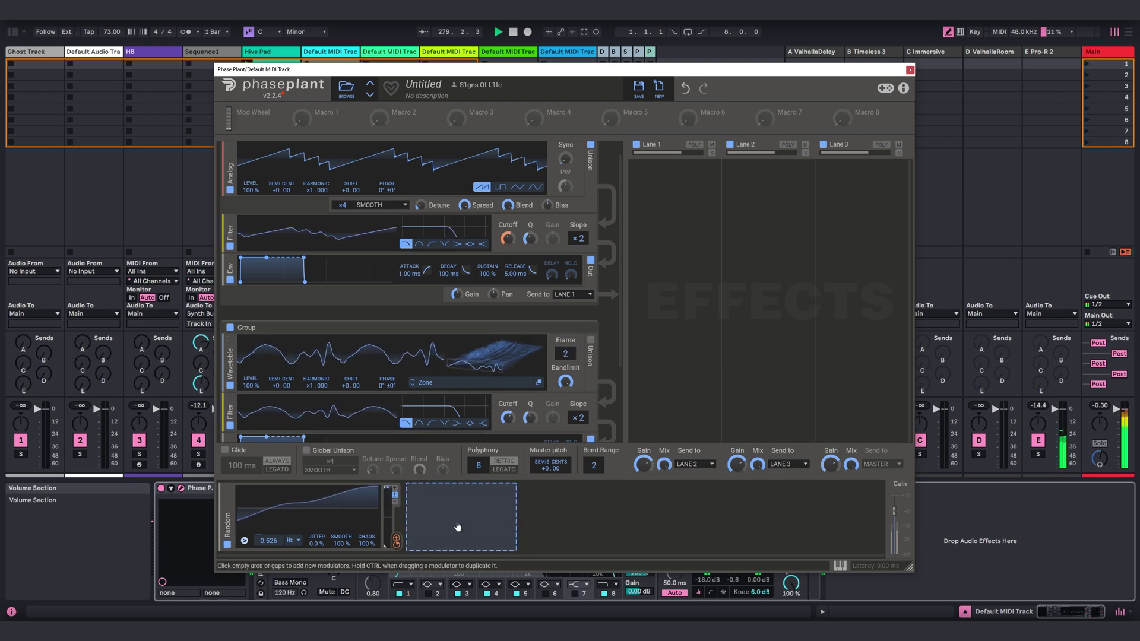
- Add a second Random modulator with 100% smoothing and a rate of about 1.124 Hz
left_click(457, 526)
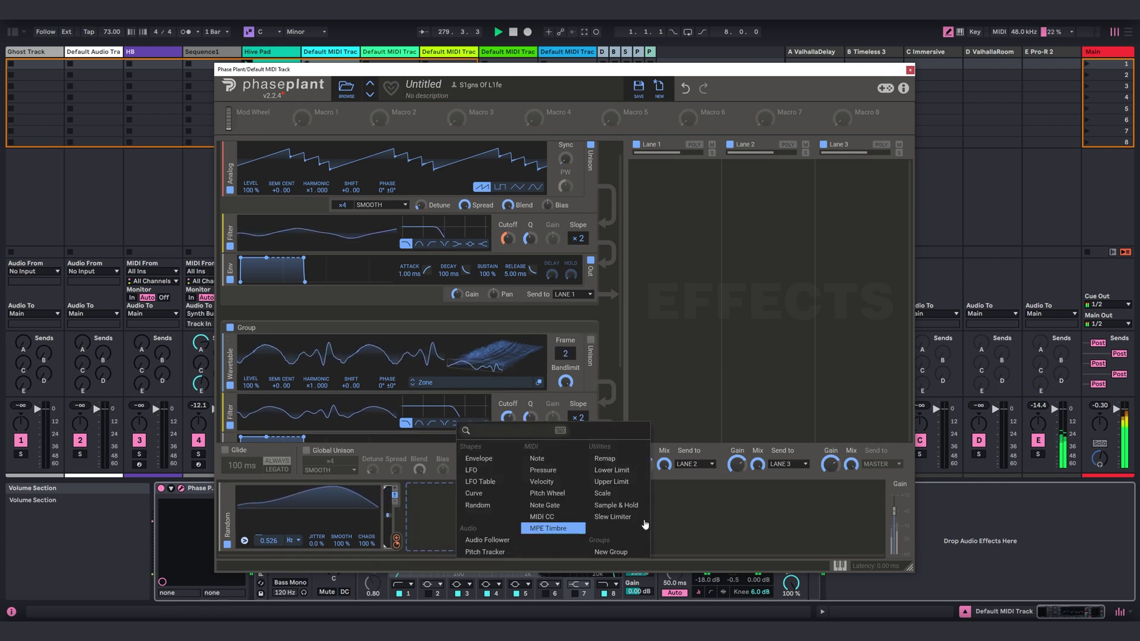
left_click(485, 506)
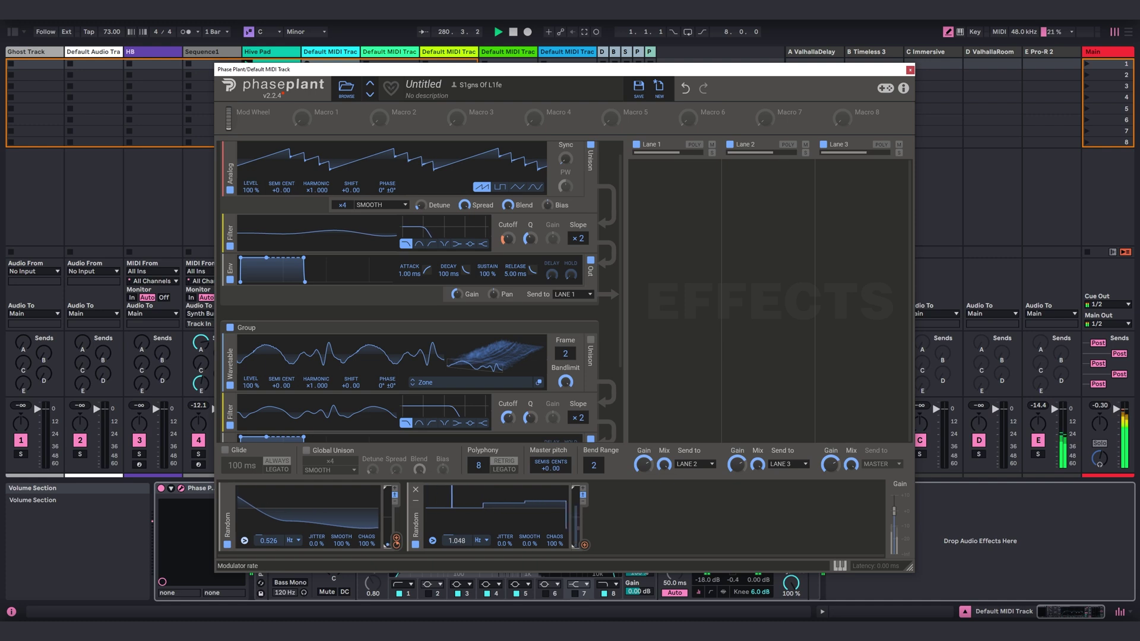
left_click_drag(543, 546, 553, 516)
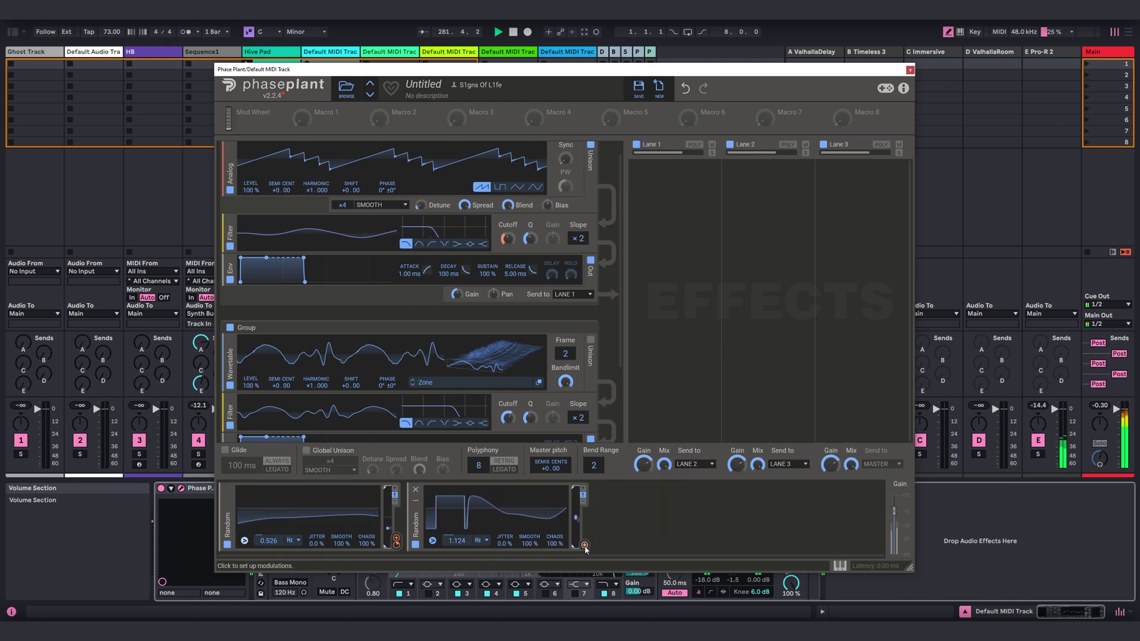
- Assign the second Random modulator to the Zone wavetable's frame position and the cutoff of that group's filter
left_click_drag(584, 545, 567, 369)
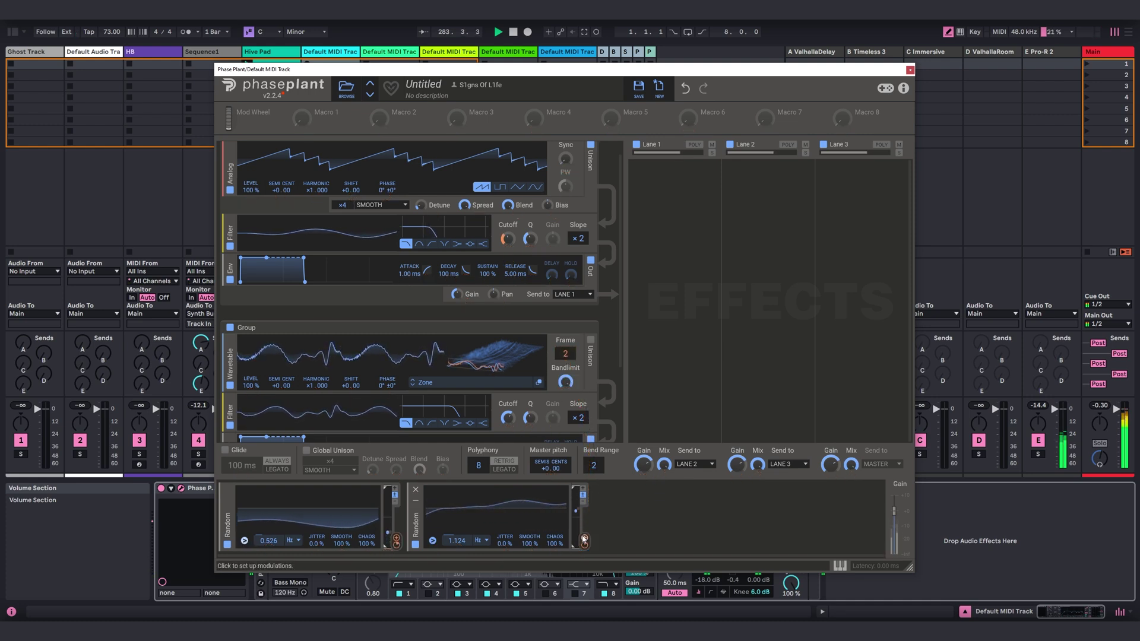
left_click_drag(509, 426, 508, 428)
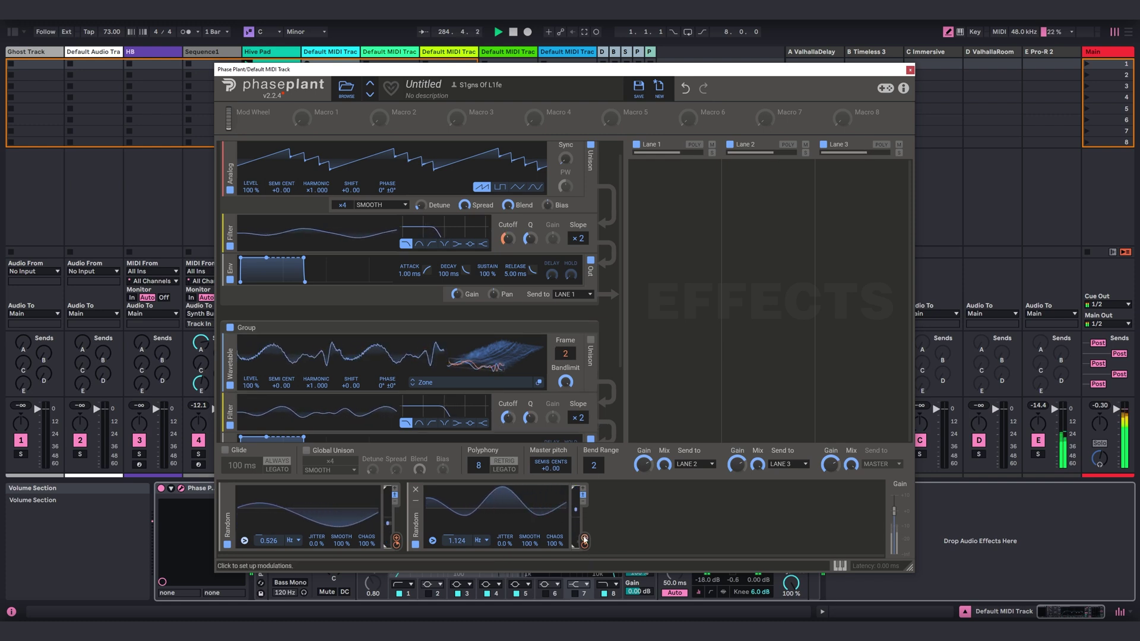
left_click(585, 540)
left_click(508, 427)
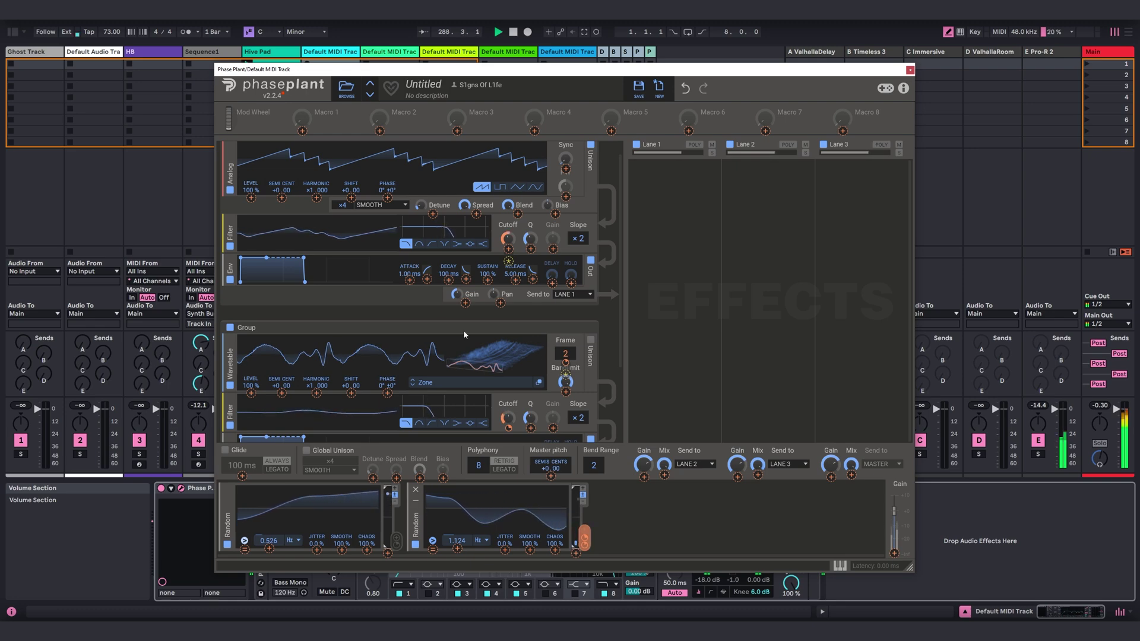
left_click(909, 70)
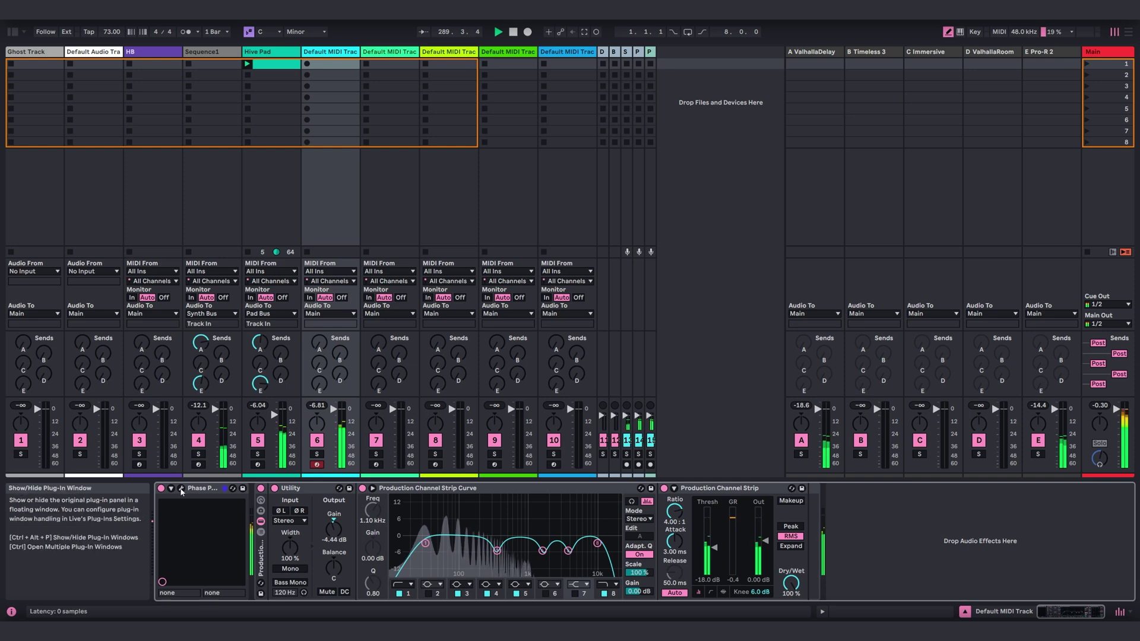
- Add a Compressor followed by a Bitcrush effect to Lane 1 of the Phase Plant patch
left_click(182, 490)
left_click(661, 191)
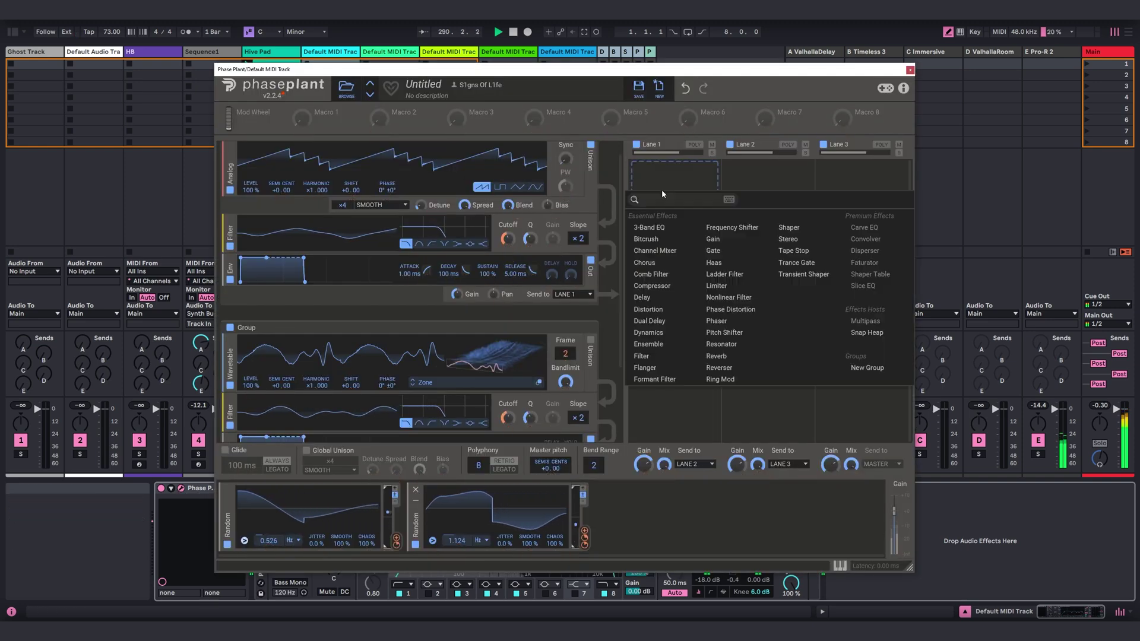
left_click(672, 286)
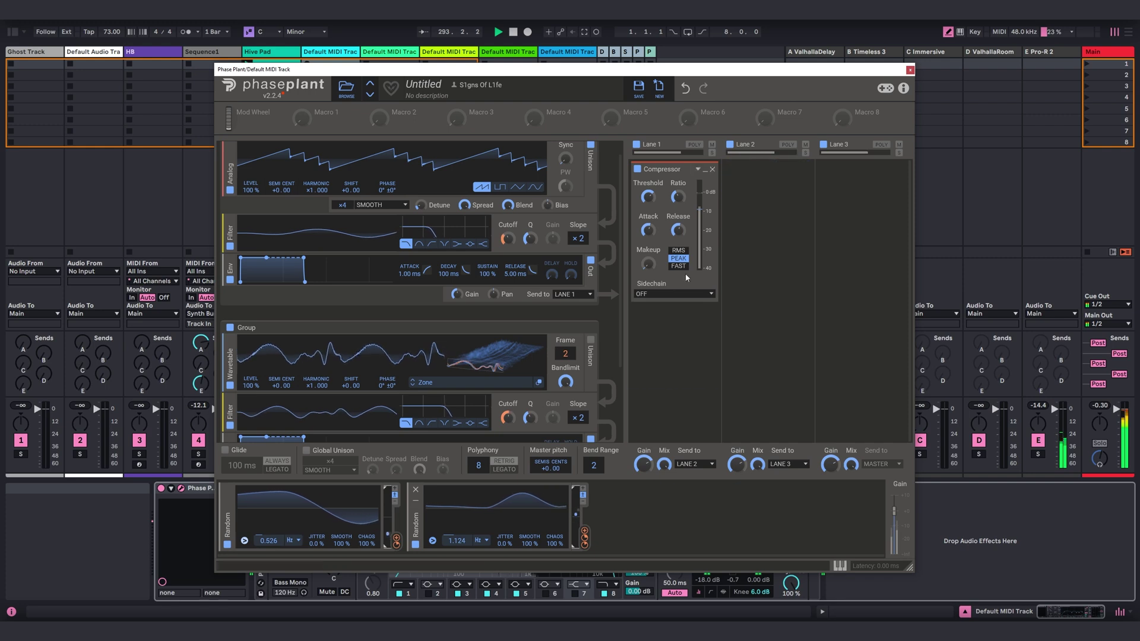
left_click(677, 330)
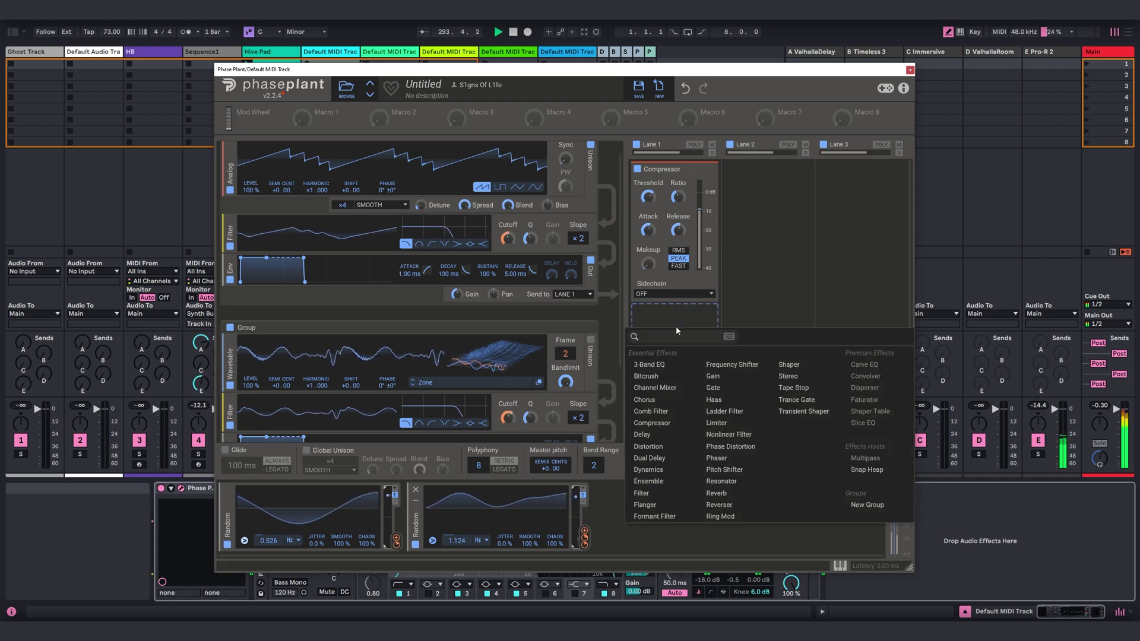
left_click(652, 383)
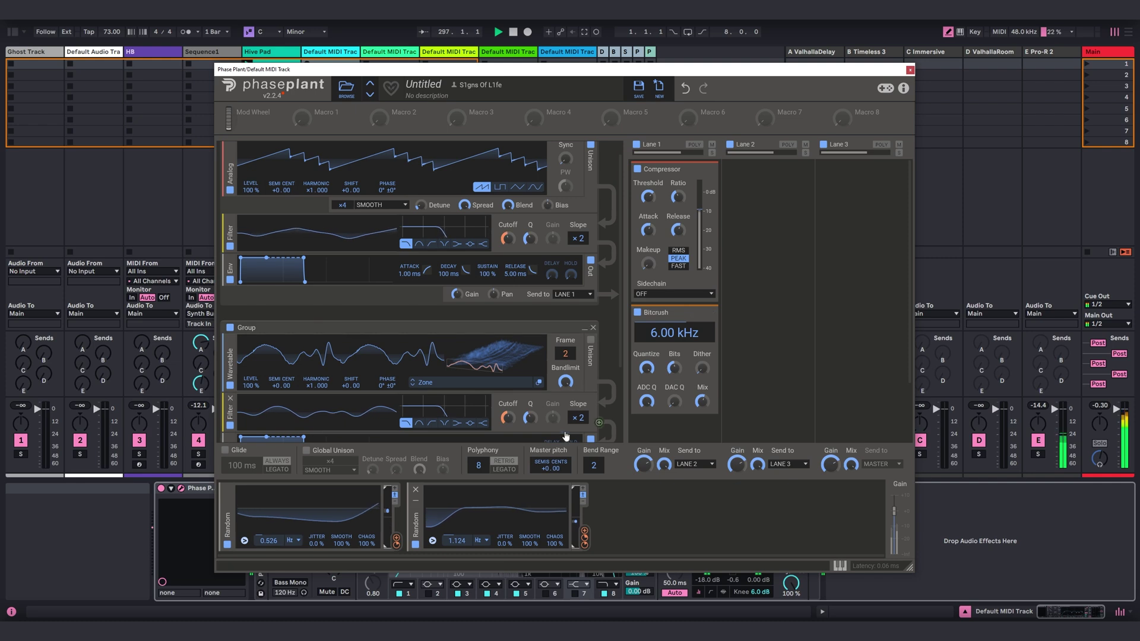
- Modulate the Bitcrush rate and Bits with the second Random modulator, and lower the Bitcrush mix
left_click_drag(585, 538, 675, 344)
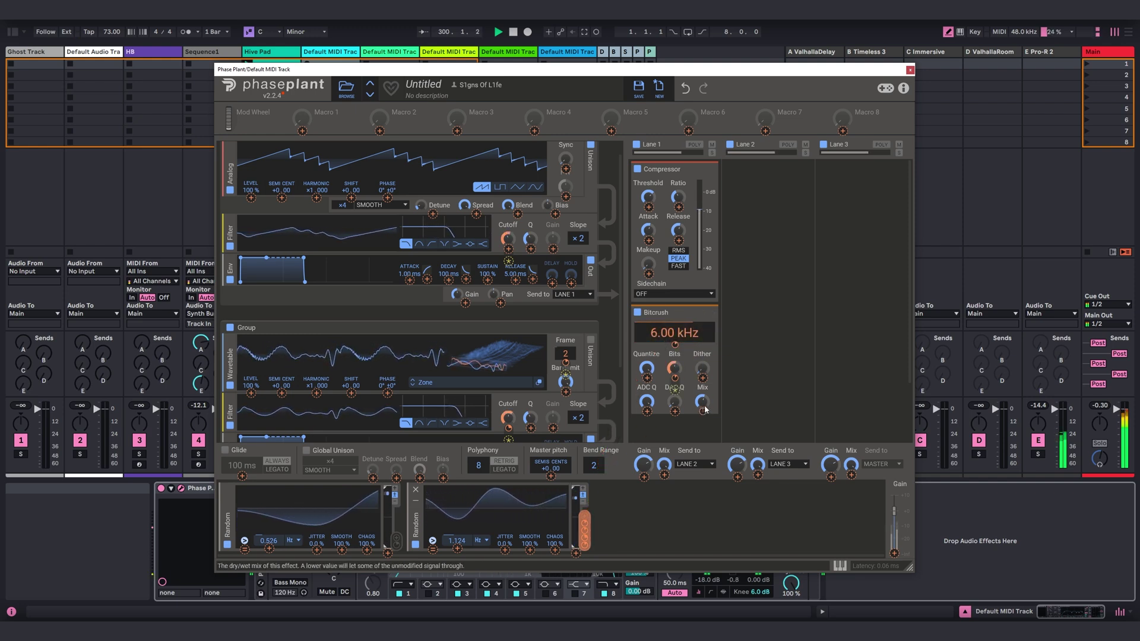
left_click_drag(705, 404, 709, 413)
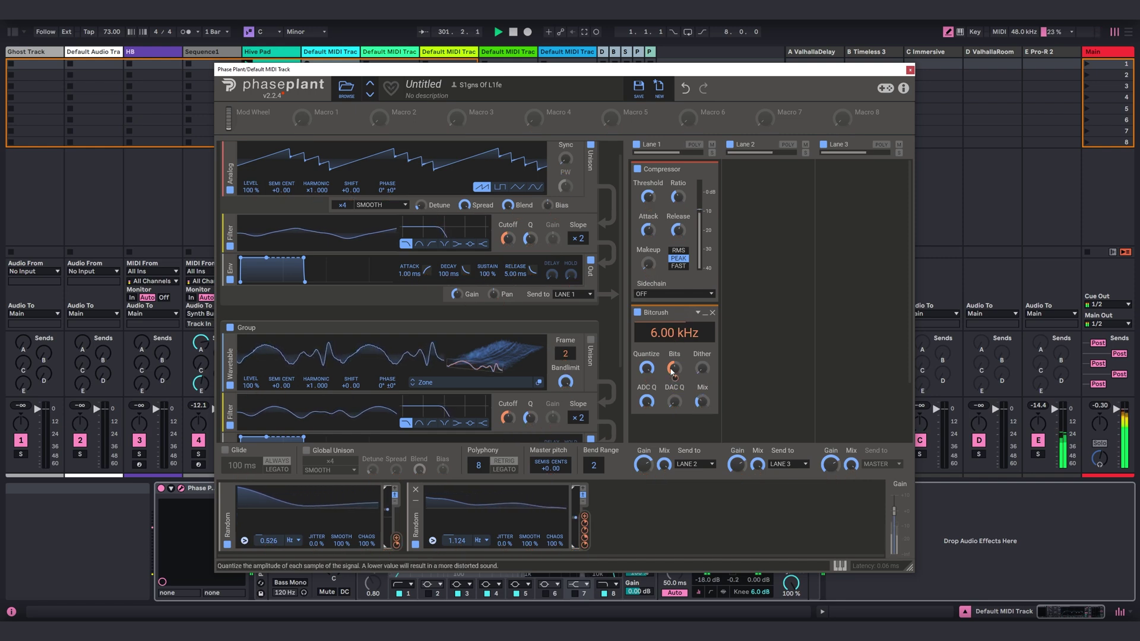
mouse_move(675, 344)
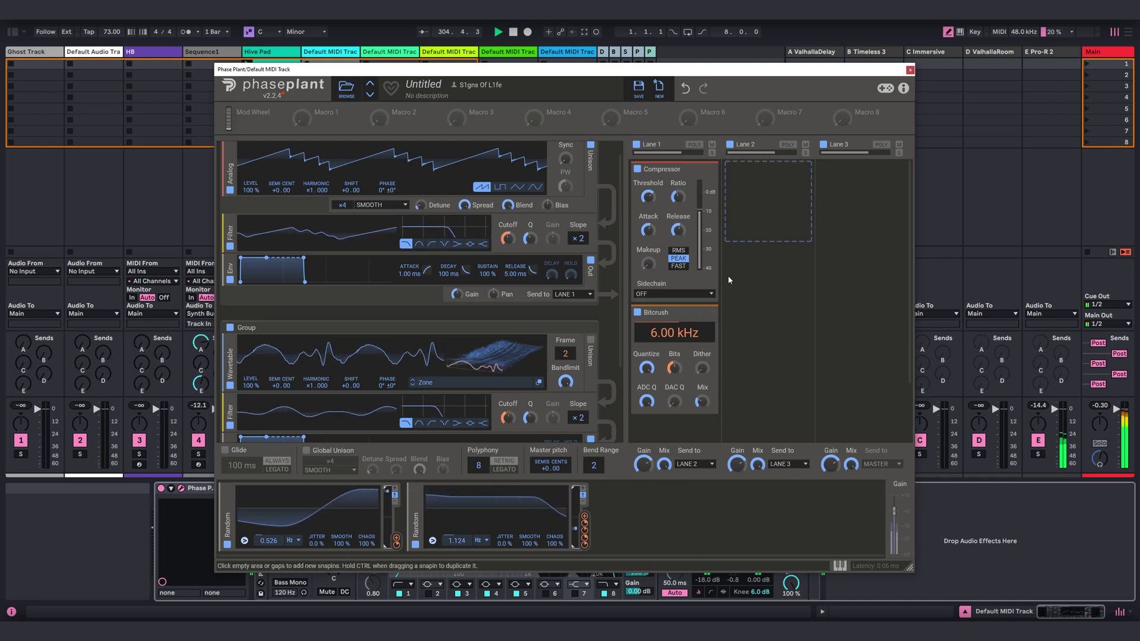
- Add a Dual Delay to Lane 2, load the S1gns Dual Delay user preset and lower its mix
left_click(760, 205)
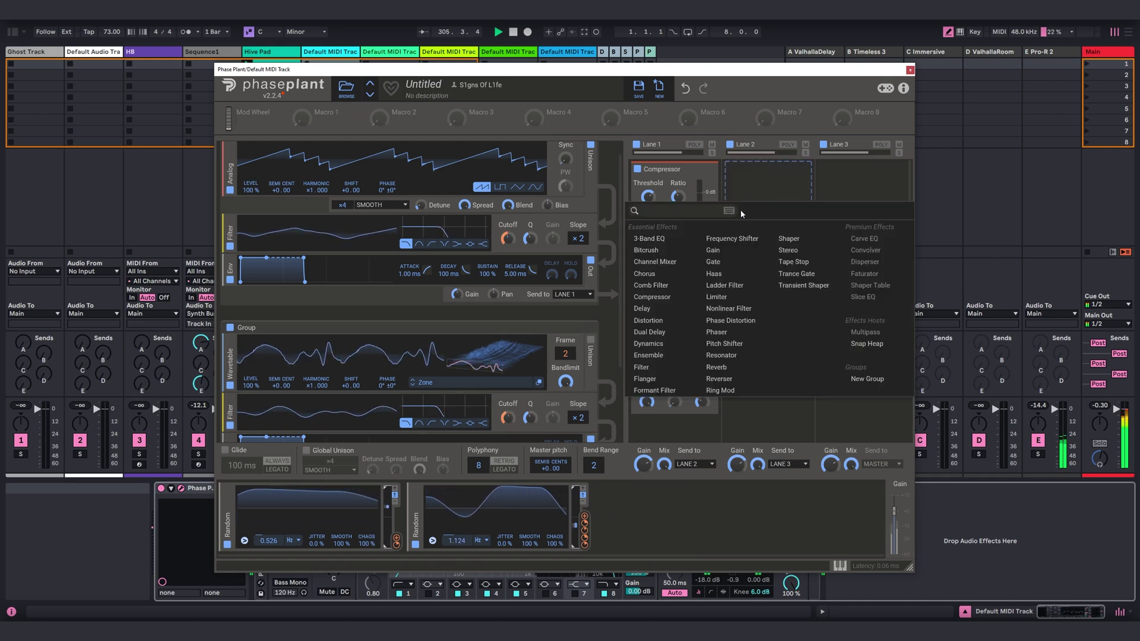
left_click(660, 332)
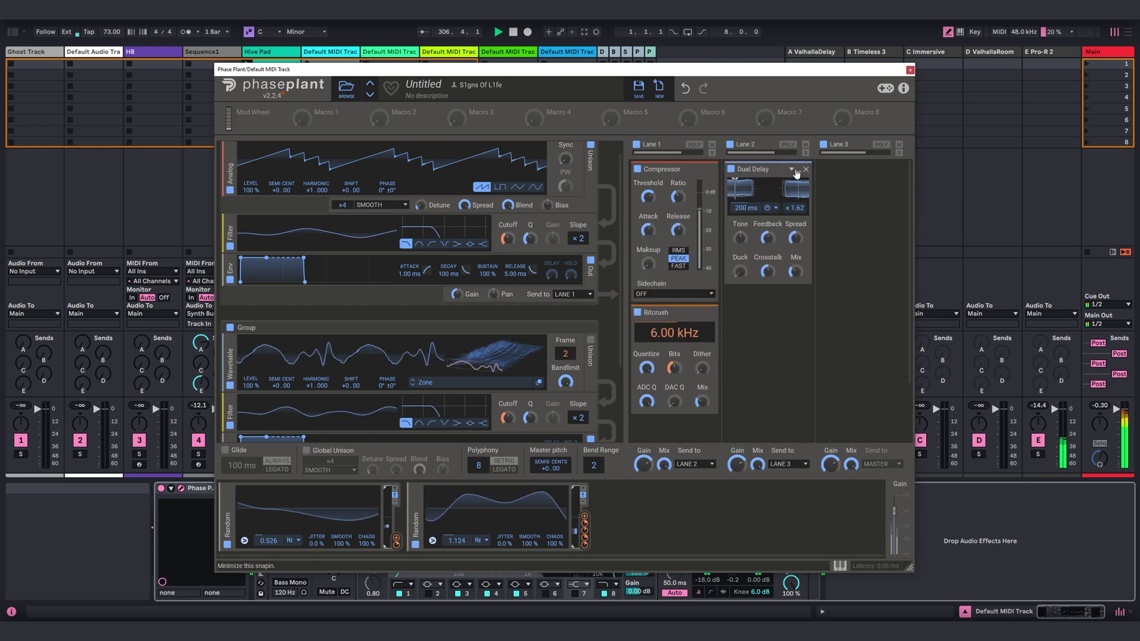
left_click(792, 169)
left_click(731, 182)
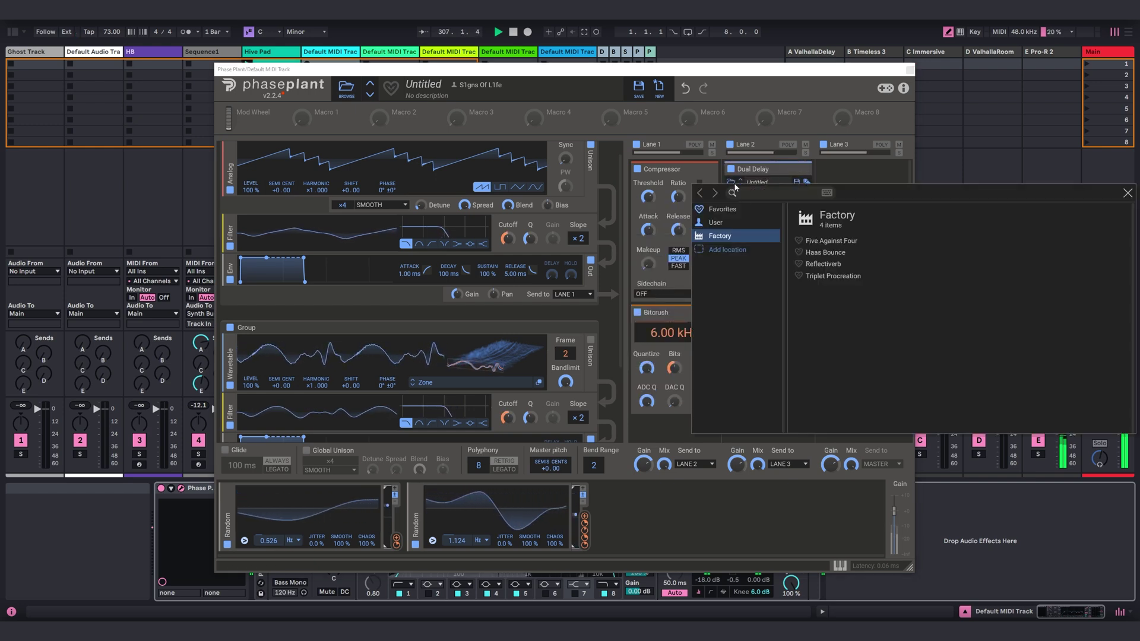
left_click(738, 228)
double_click(838, 241)
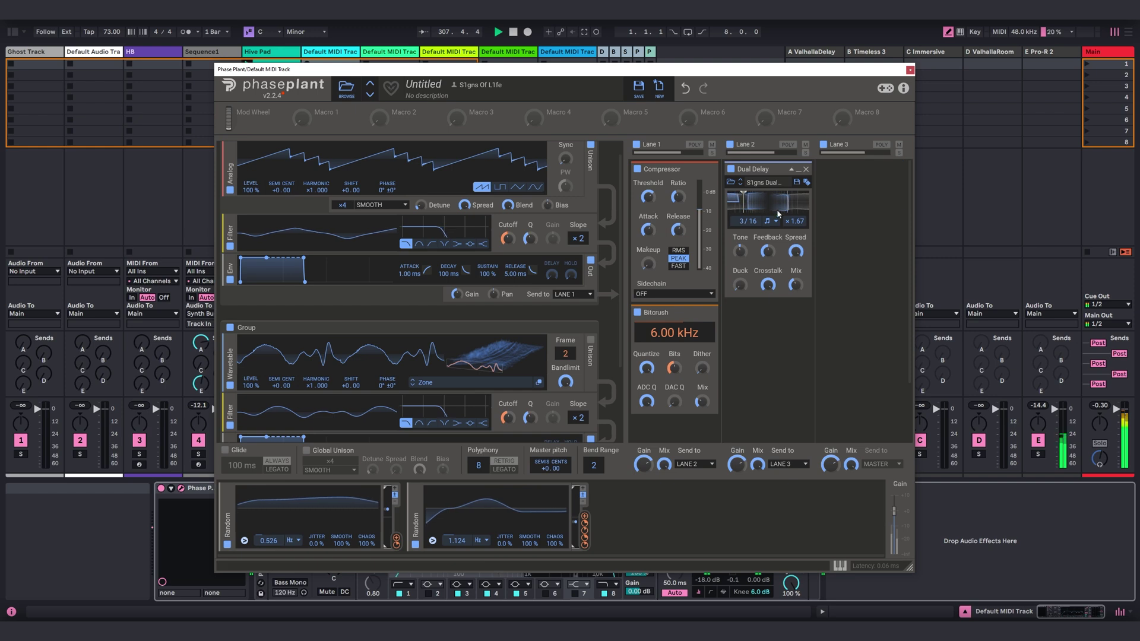
left_click_drag(796, 285, 796, 292)
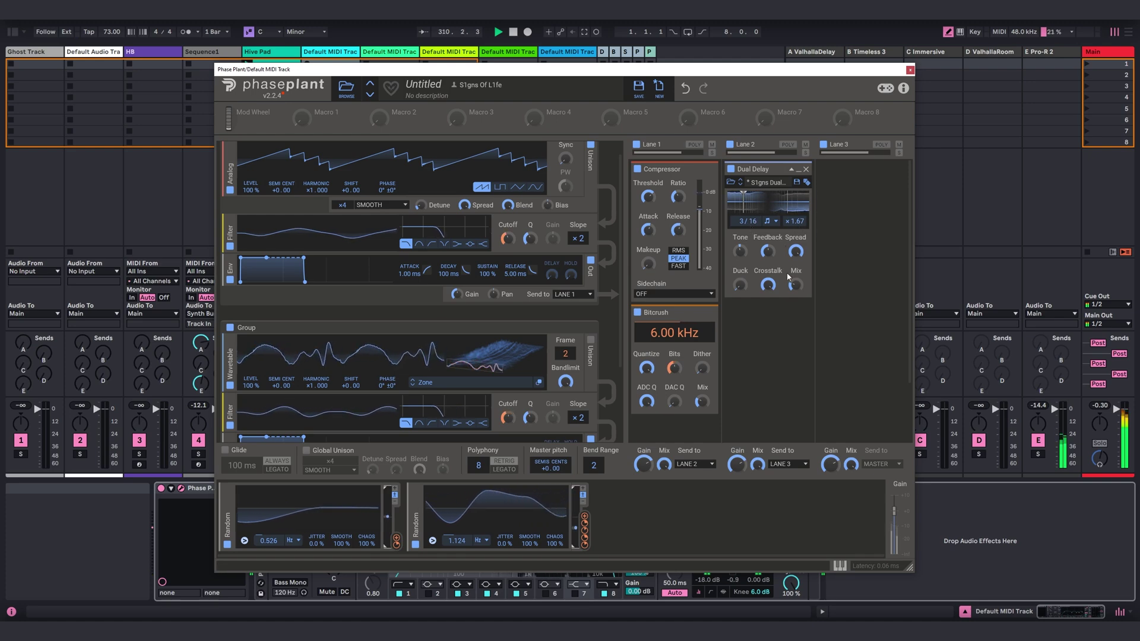
- Raise the Phase Plant track's send to return E slightly and set the Bitcrush rate to 4.59 kHz
left_click(910, 70)
left_click_drag(320, 391, 321, 377)
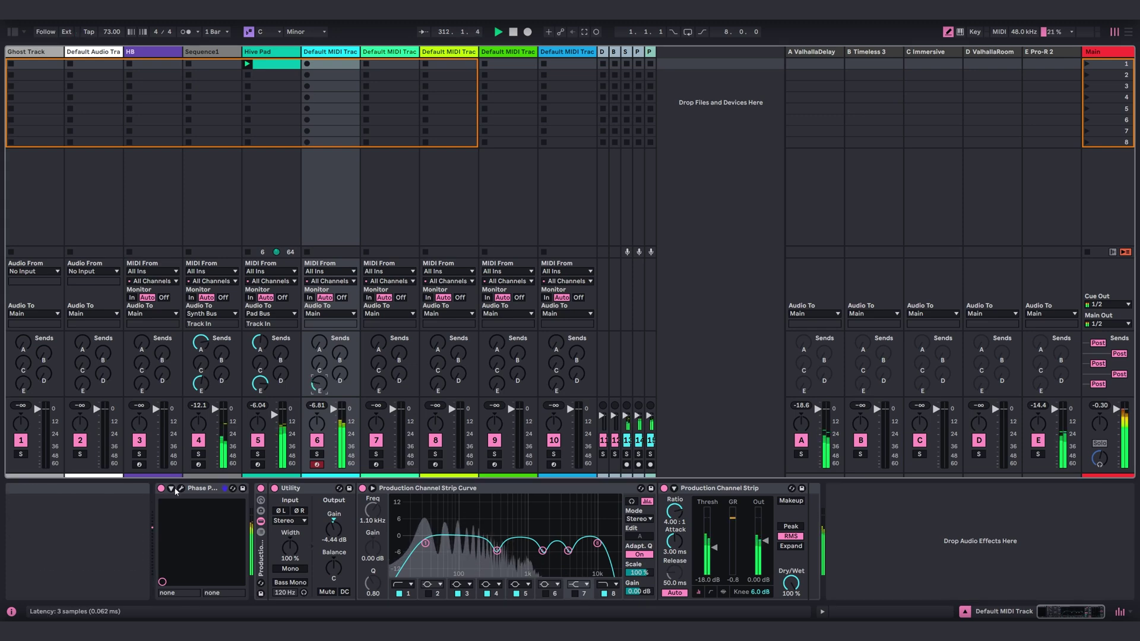
left_click(232, 488)
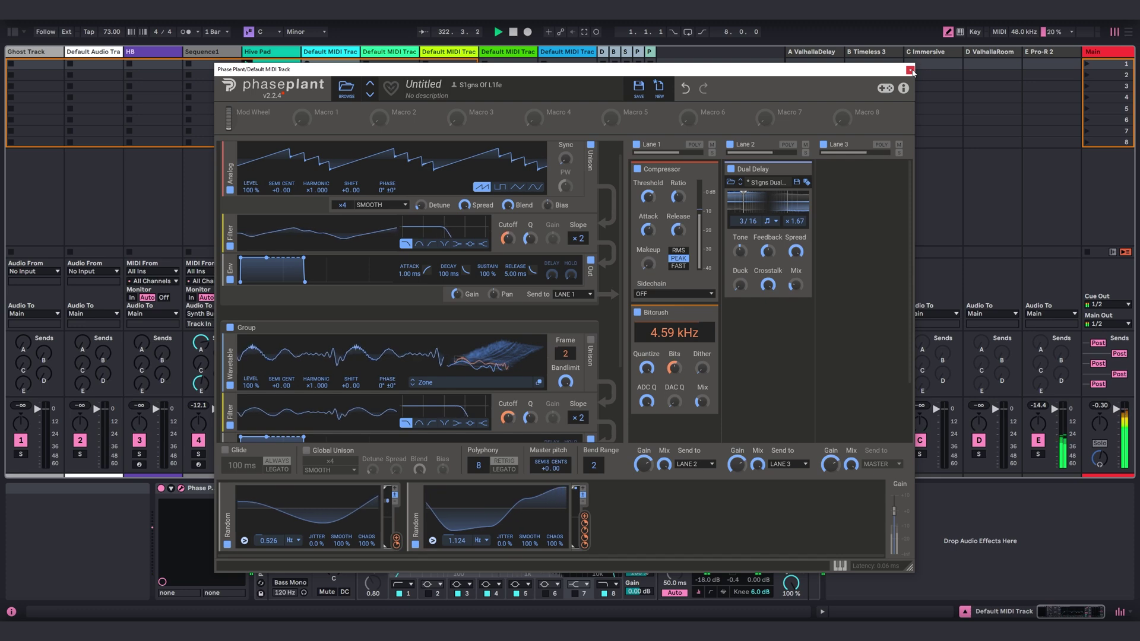
left_click(911, 70)
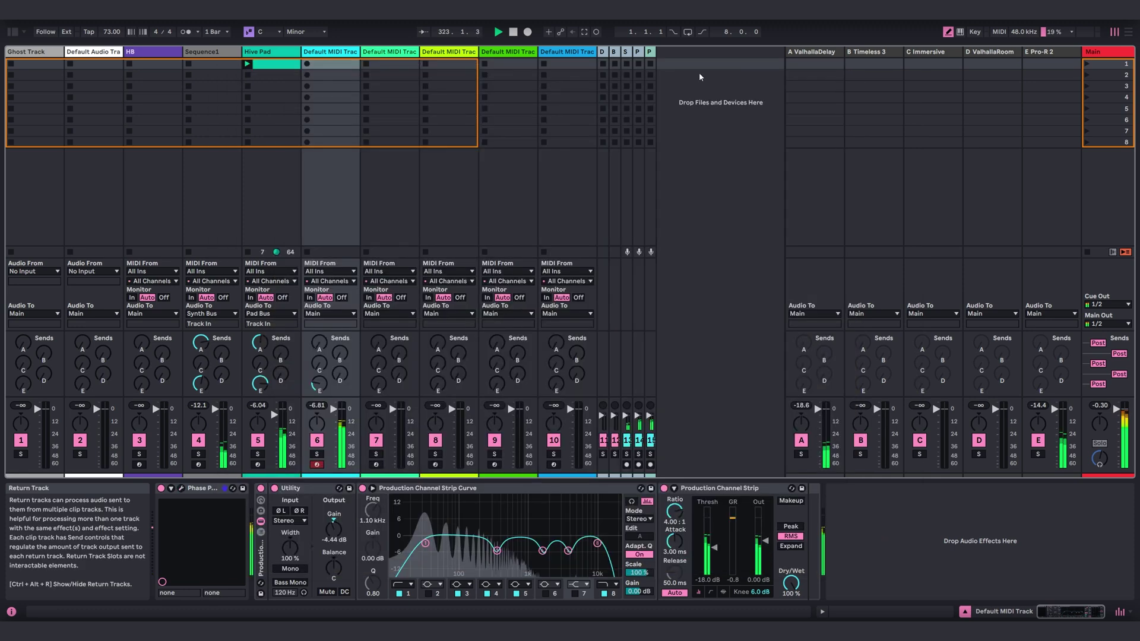
- Create an 8-bar looping MIDI clip on the Phase Plant track and play it with one C0 note filling all 8 bars
double_click(347, 67)
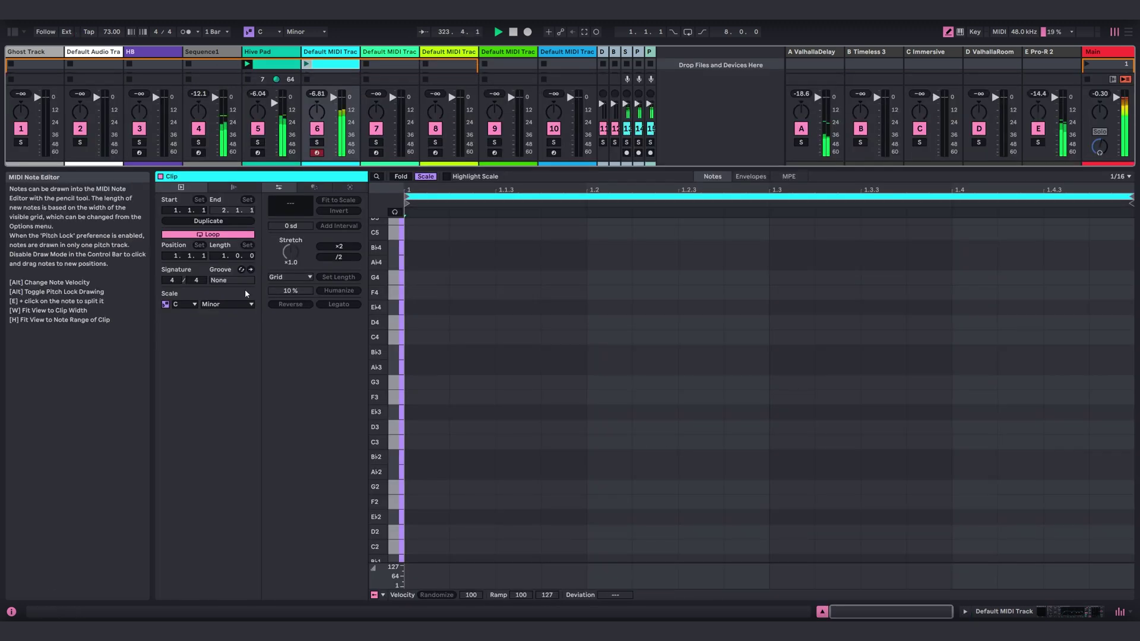
left_click_drag(225, 256, 226, 249)
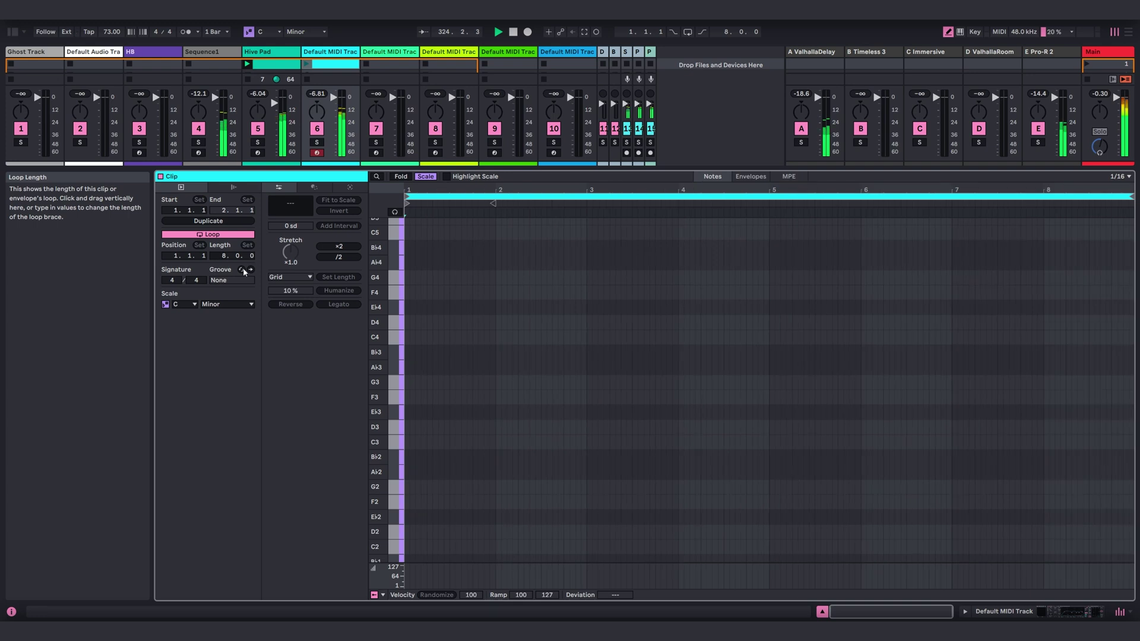
right_click(525, 321)
left_click(543, 301)
scroll(485, 478, "down", 8)
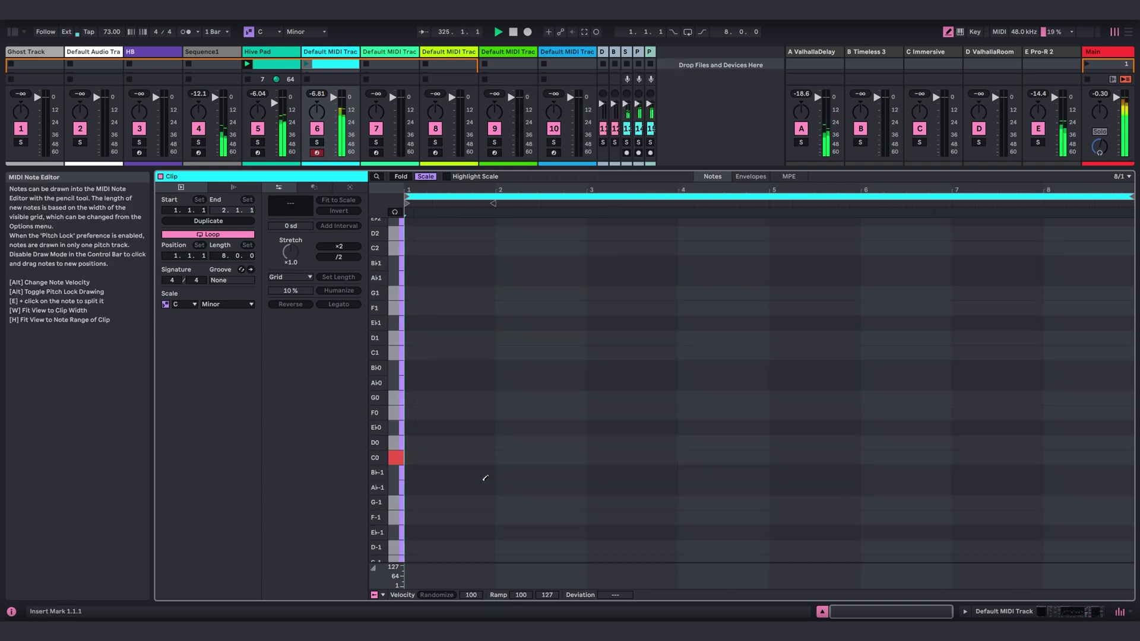
left_click(426, 457)
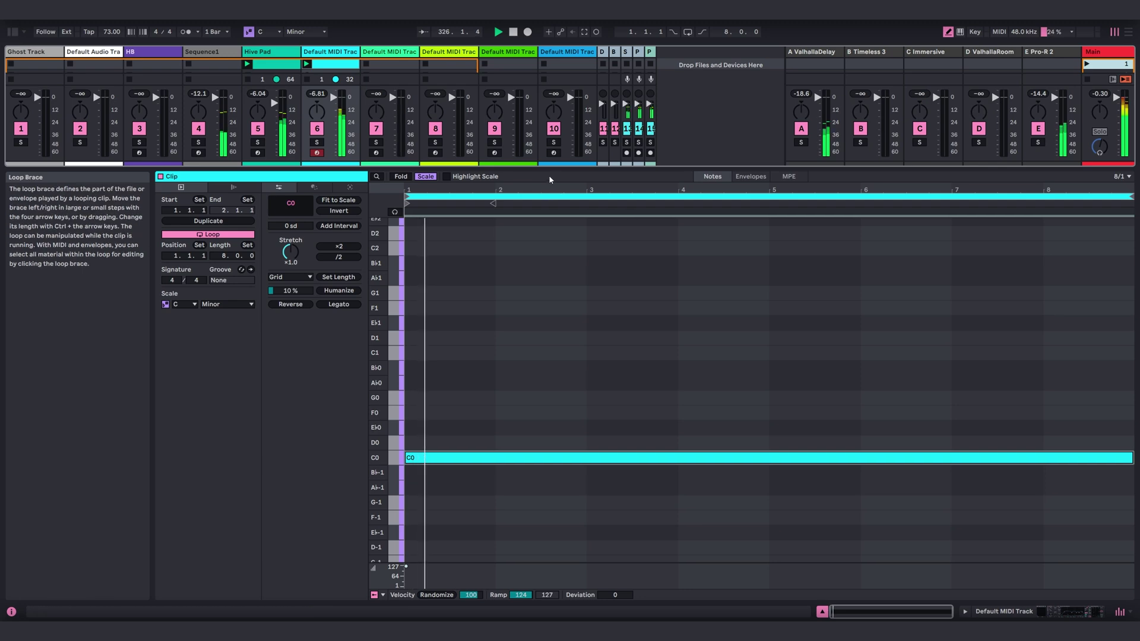
left_click_drag(549, 168, 555, 456)
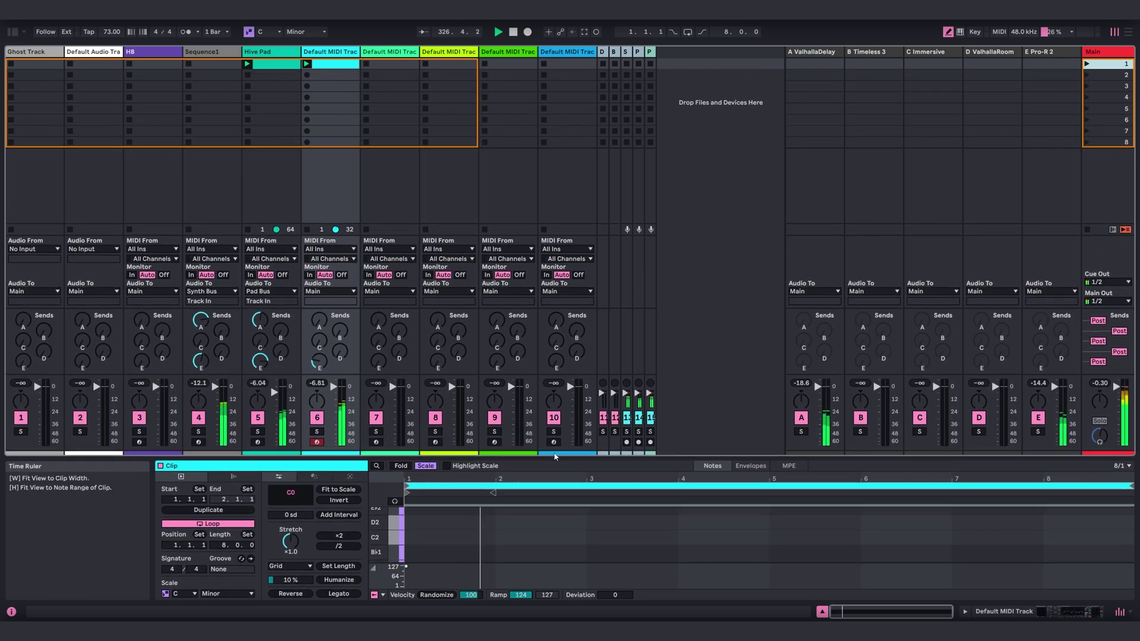
- Check the Phase Plant patch while the clip plays, and set its track up as PX Bass routed to Bass Bus
left_click(341, 104)
left_click(181, 489)
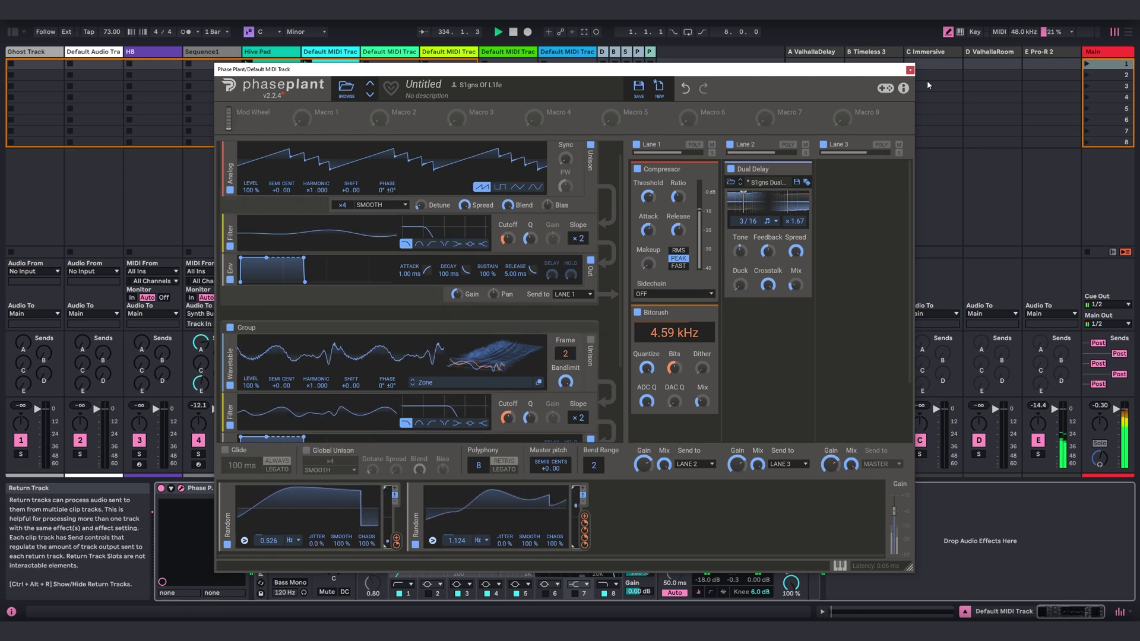
left_click(910, 70)
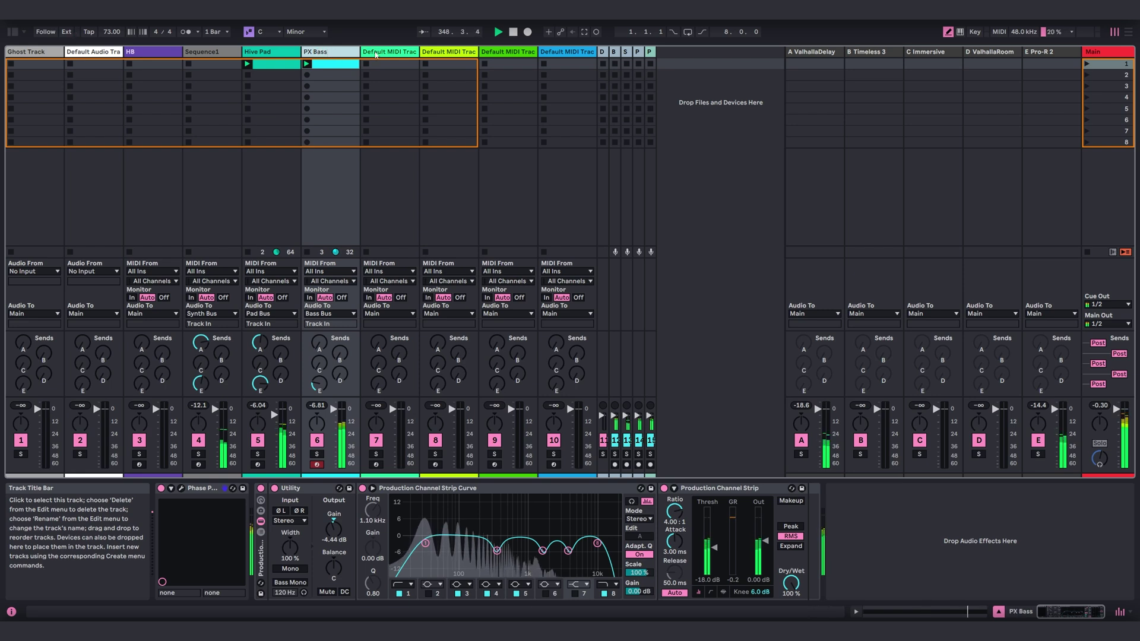
- Load Pigments from the Main Synths collection onto the empty MIDI track beside PX Bass, keeping its window in view
left_click(390, 52)
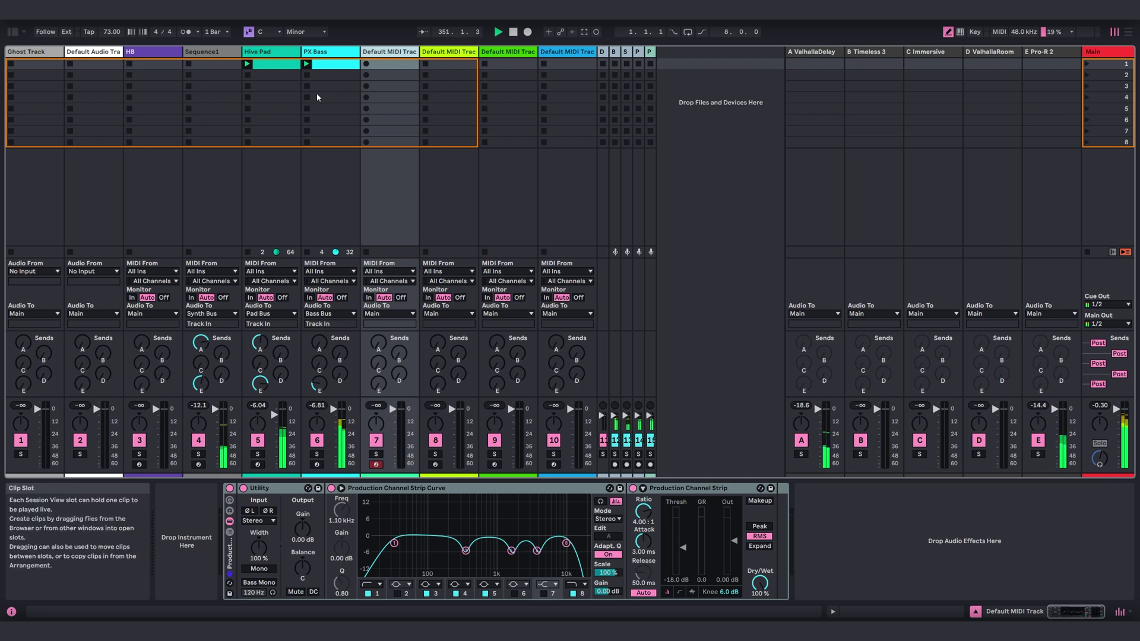
left_click(211, 51)
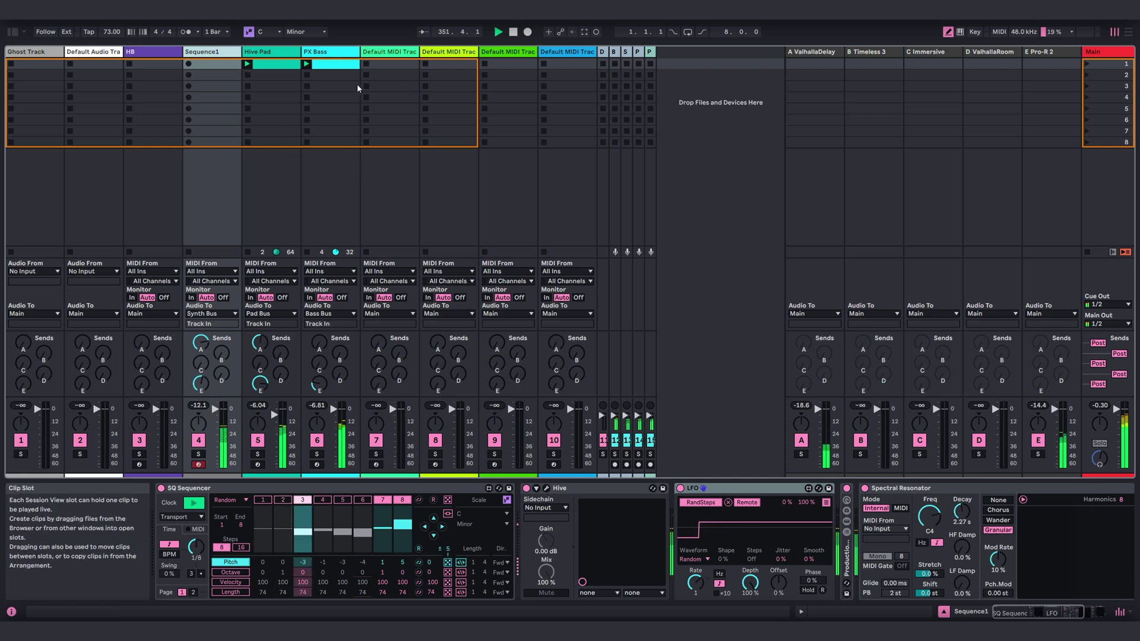
left_click(392, 67)
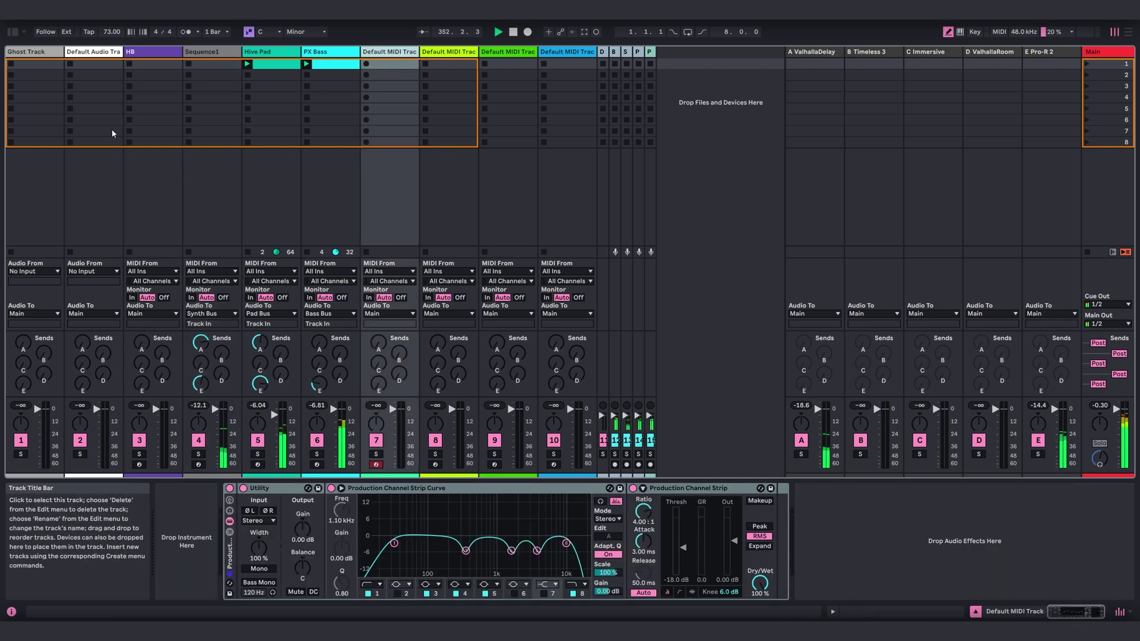
left_click(12, 31)
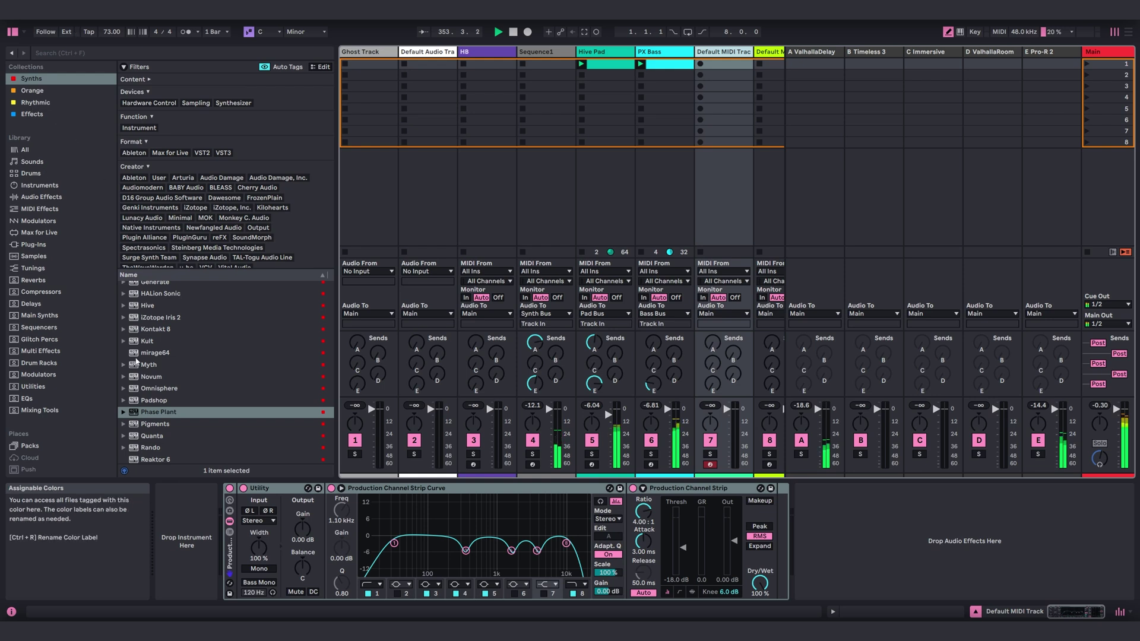
left_click(39, 316)
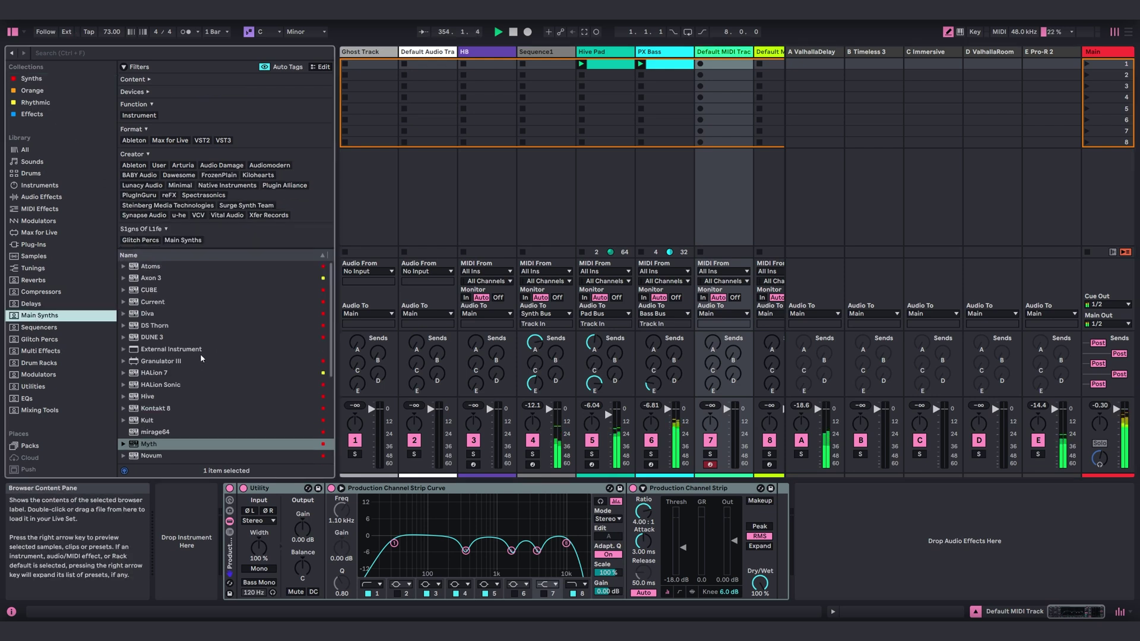
scroll(203, 356, "down", 4)
left_click(155, 371)
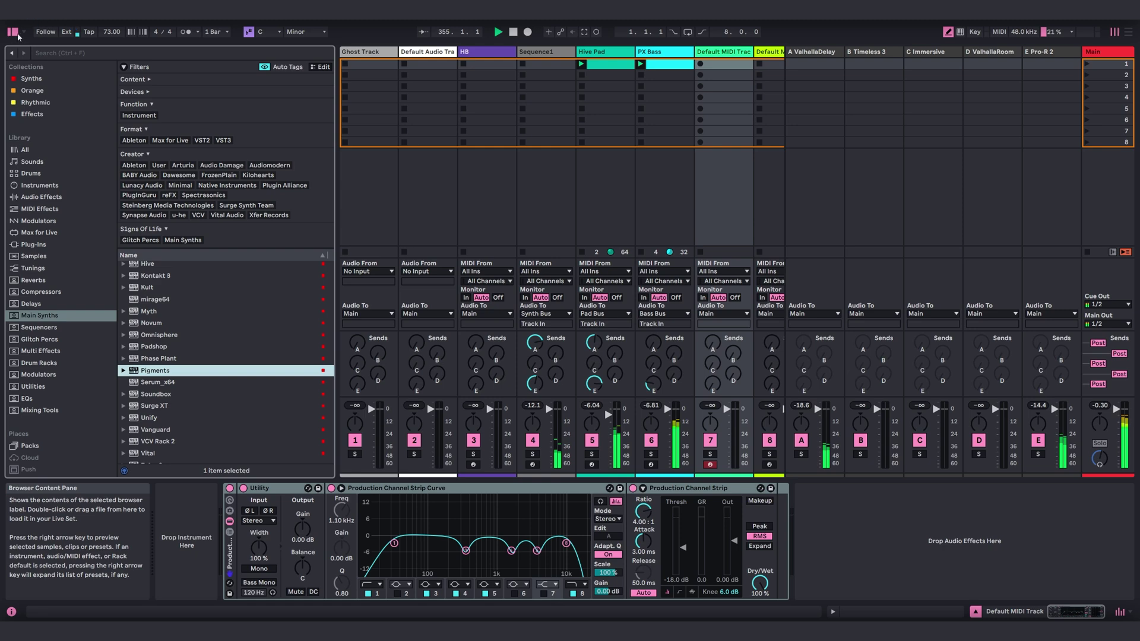
key("Return")
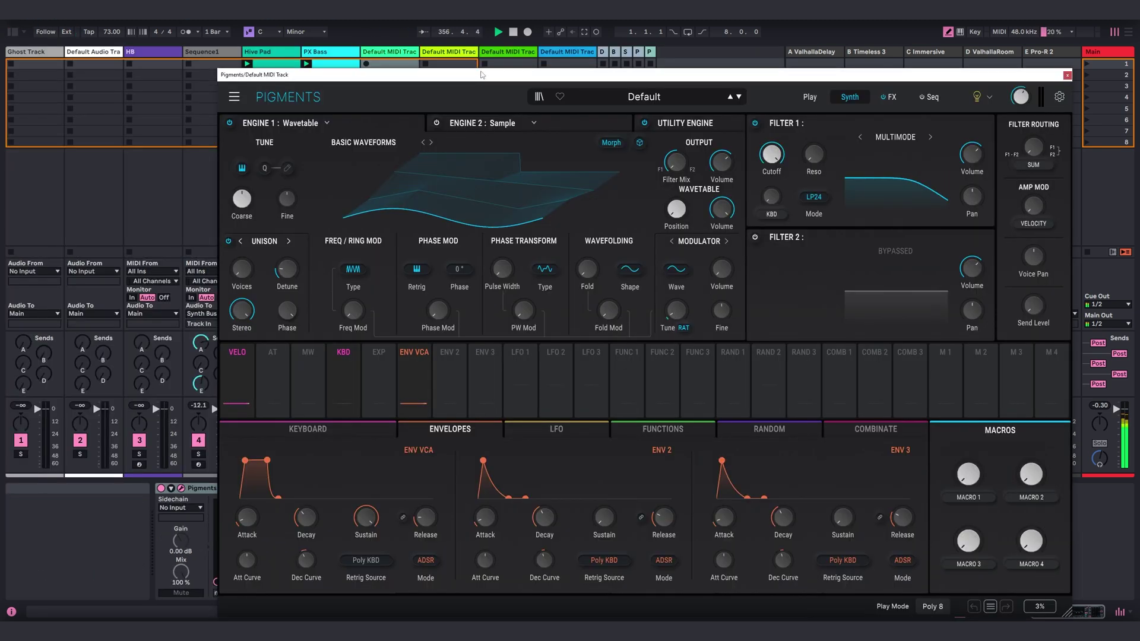
left_click_drag(476, 76, 396, 54)
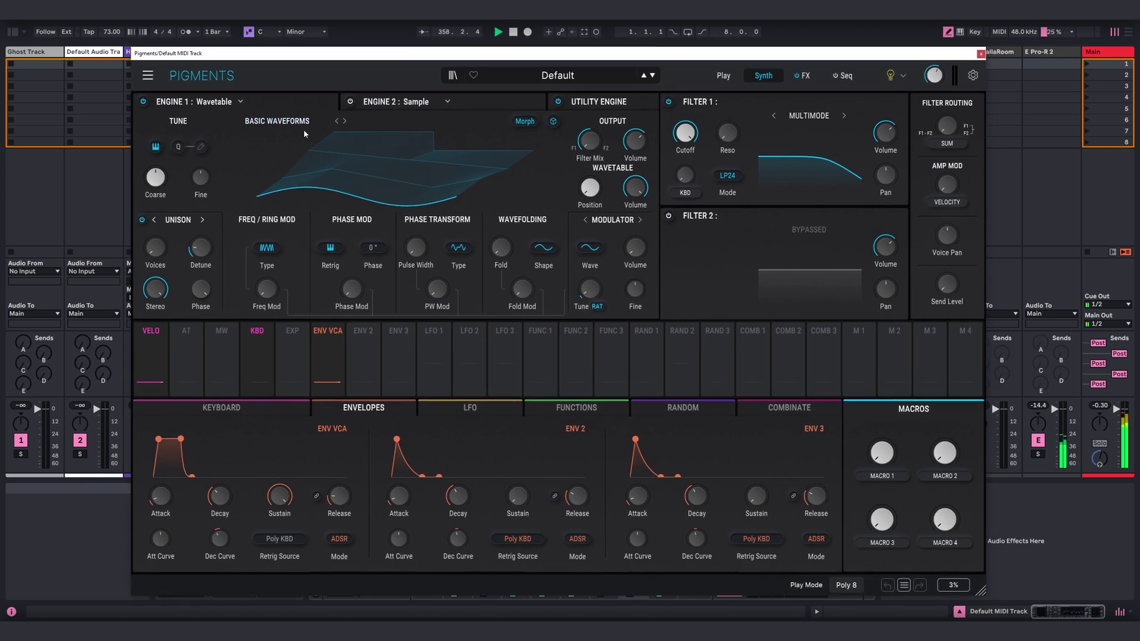
- Try out the Engine 1 wavetable position in Pigments and change the Engine 2 type to Wavetable
left_click_drag(304, 130, 304, 95)
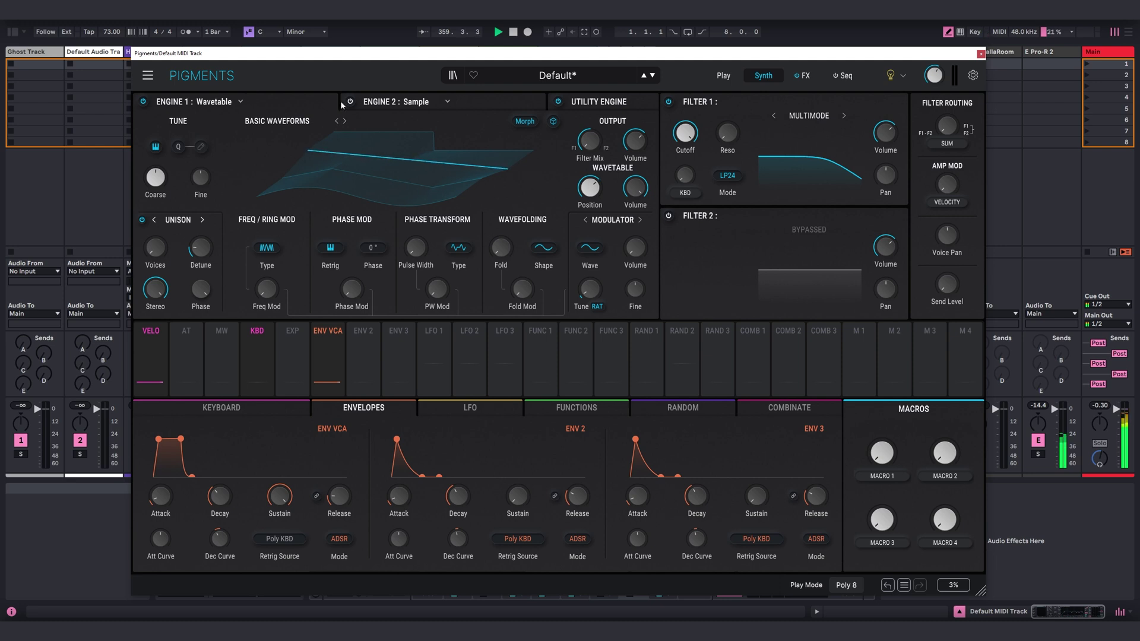
left_click(410, 102)
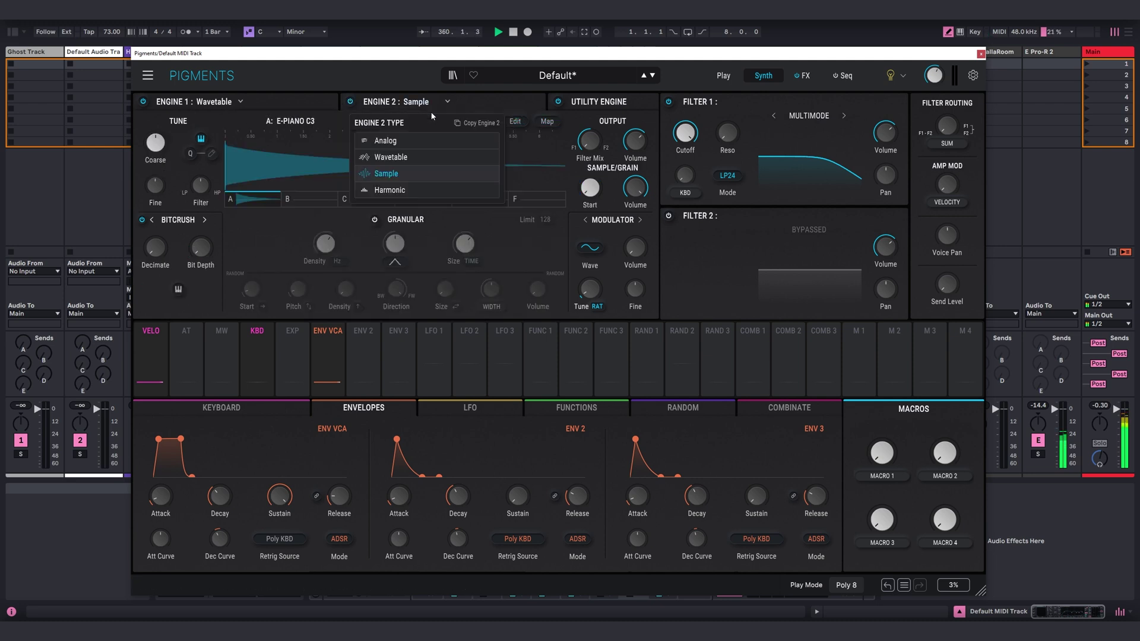
left_click(386, 157)
- Load the Chromatic 2 Table 23 wavetable into Engine 1 from the imported Chromatic 2 wavetables
left_click(279, 121)
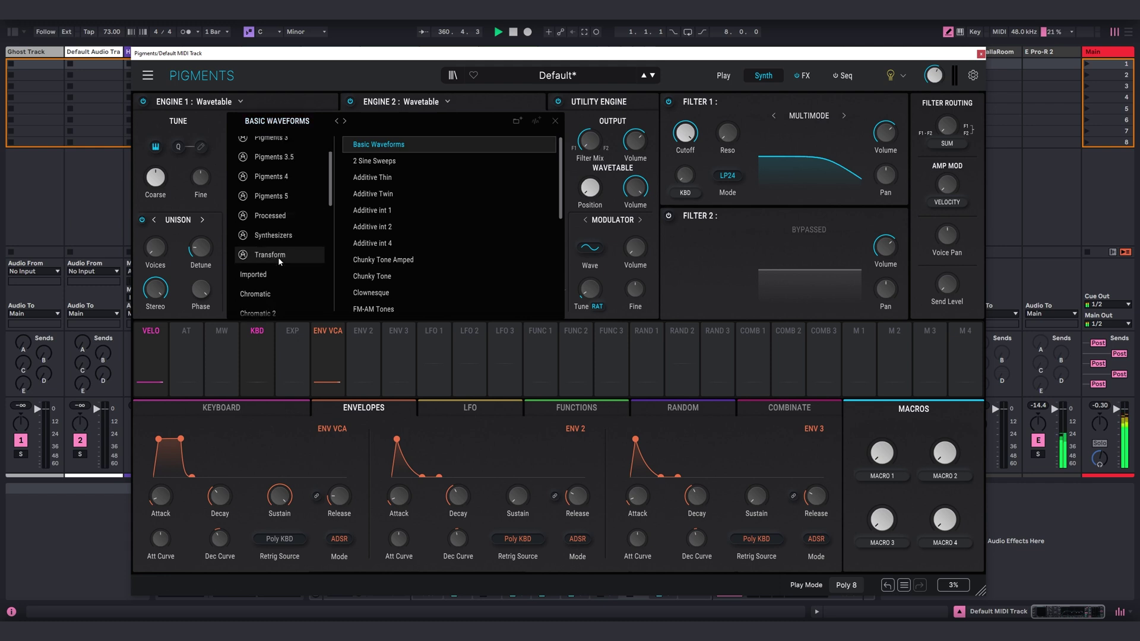
scroll(279, 258, "down", 3)
left_click(264, 260)
scroll(443, 249, "down", 2)
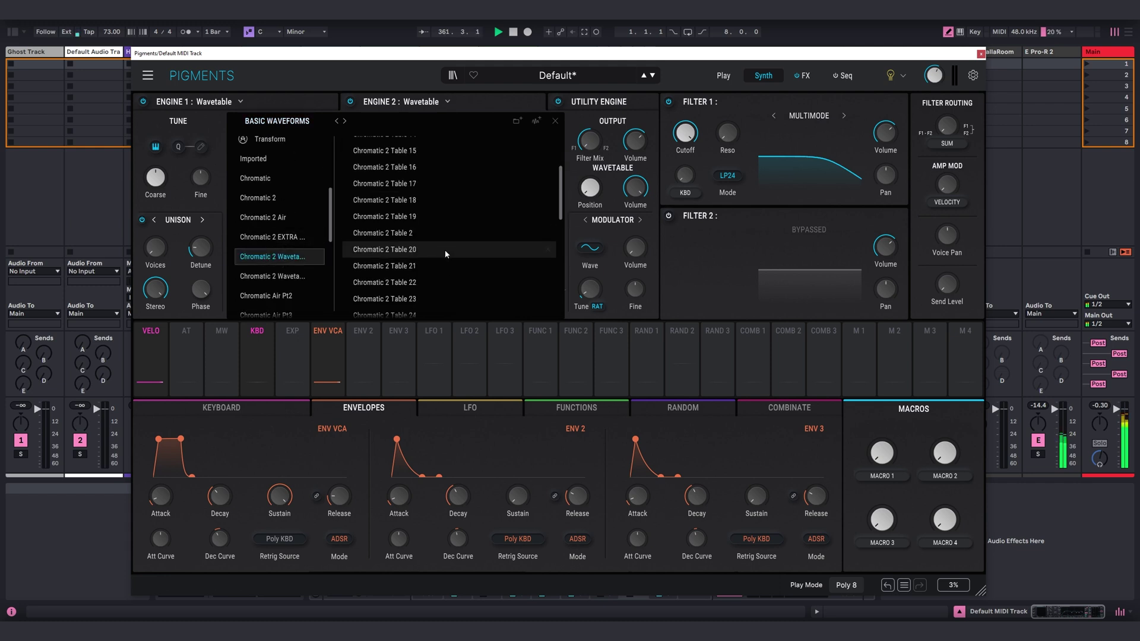
scroll(424, 261, "down", 2)
left_click(434, 252)
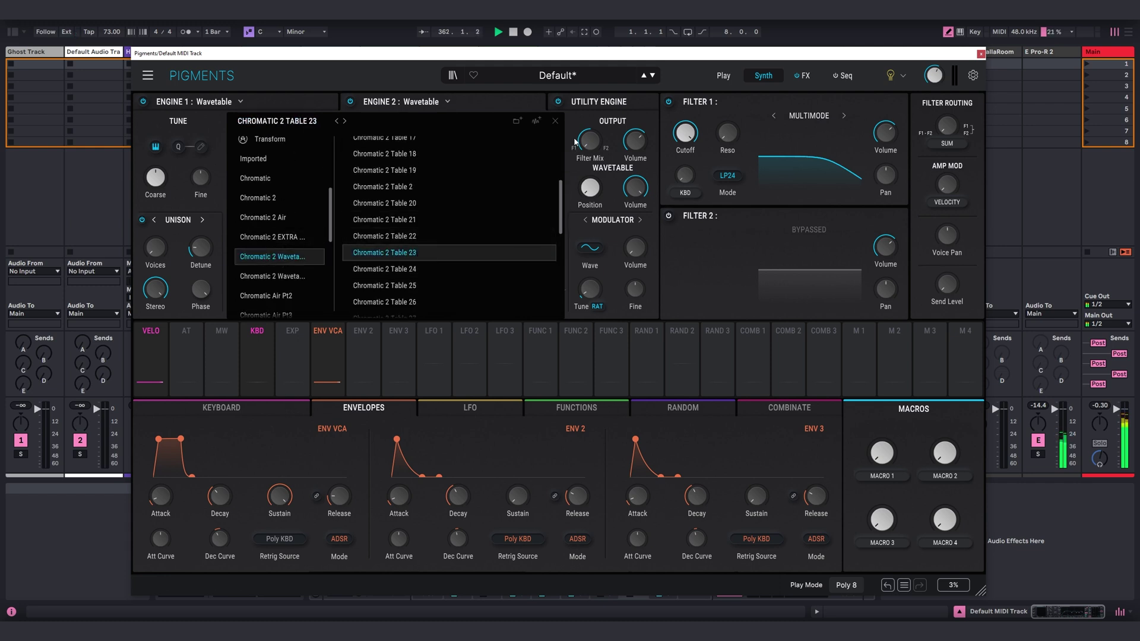
left_click(554, 122)
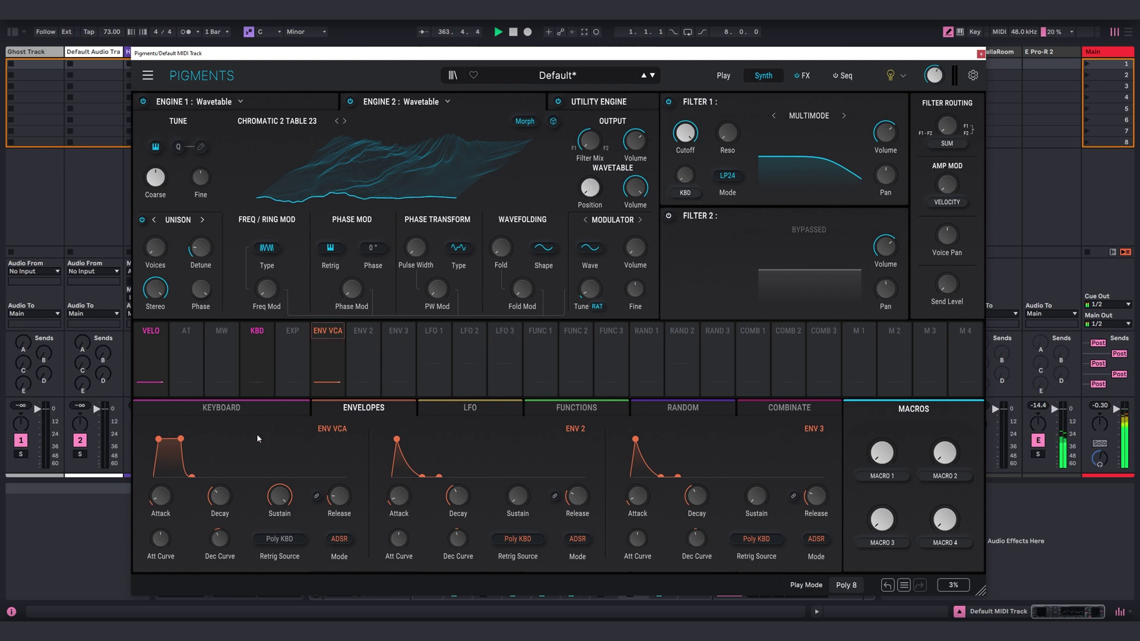
- Lower the Env VCA sustain to its minimum to give the sound a plucked shape
left_click_drag(279, 496, 280, 518)
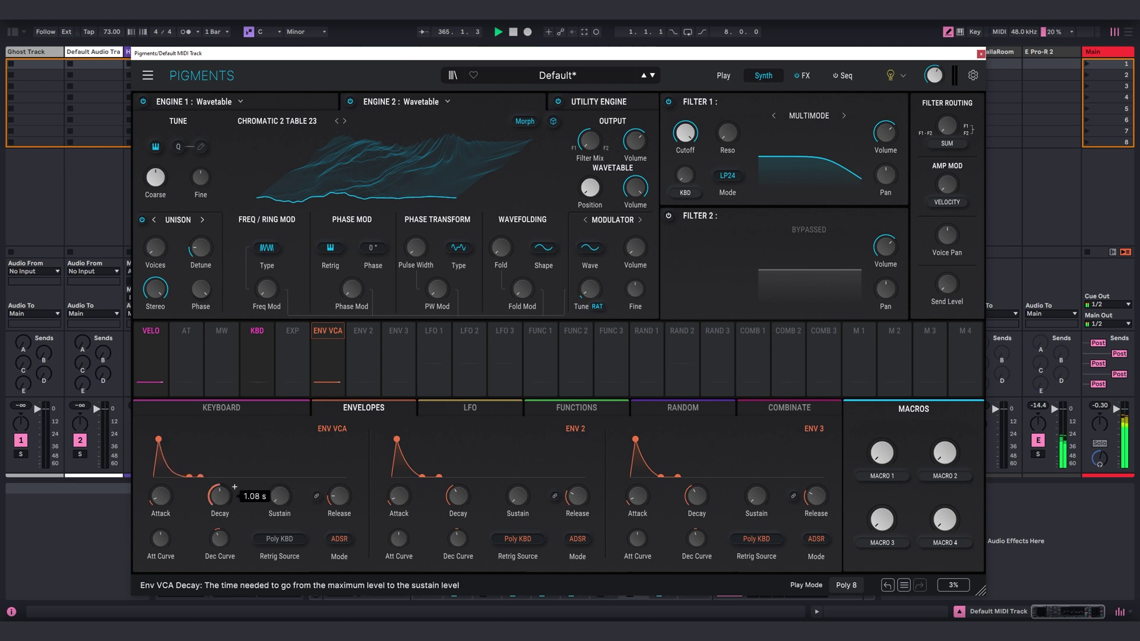
left_click_drag(469, 499, 473, 487)
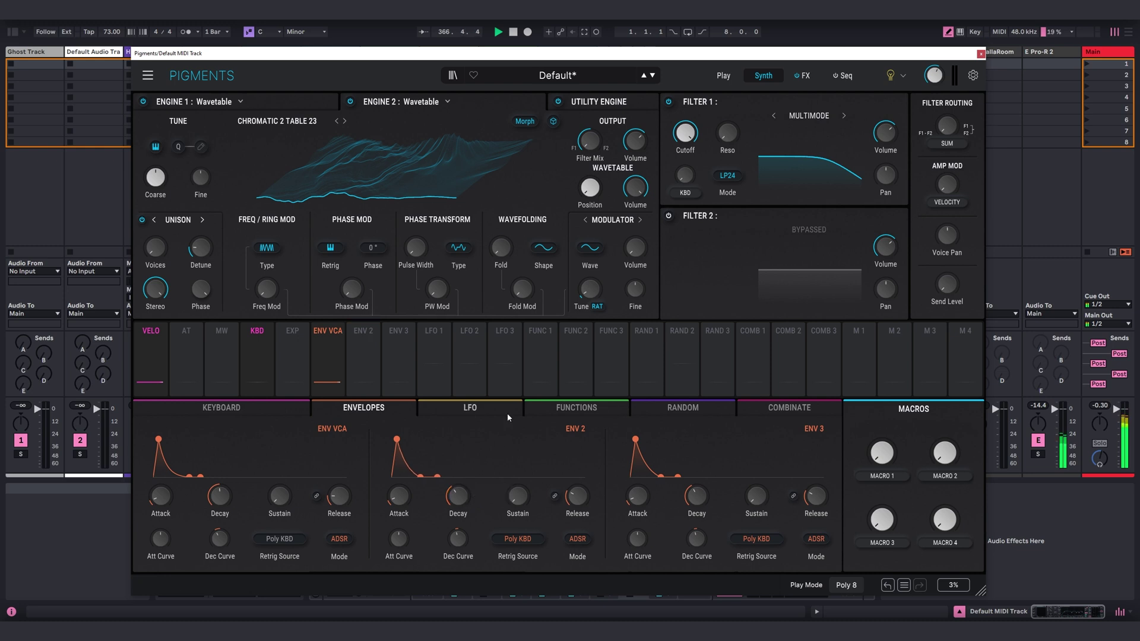
- Lower the Filter 1 cutoff and modulate it with Env 2, and route Env 2 to the wavetable position at 0.42
left_click_drag(374, 337, 688, 136)
mouse_move(689, 163)
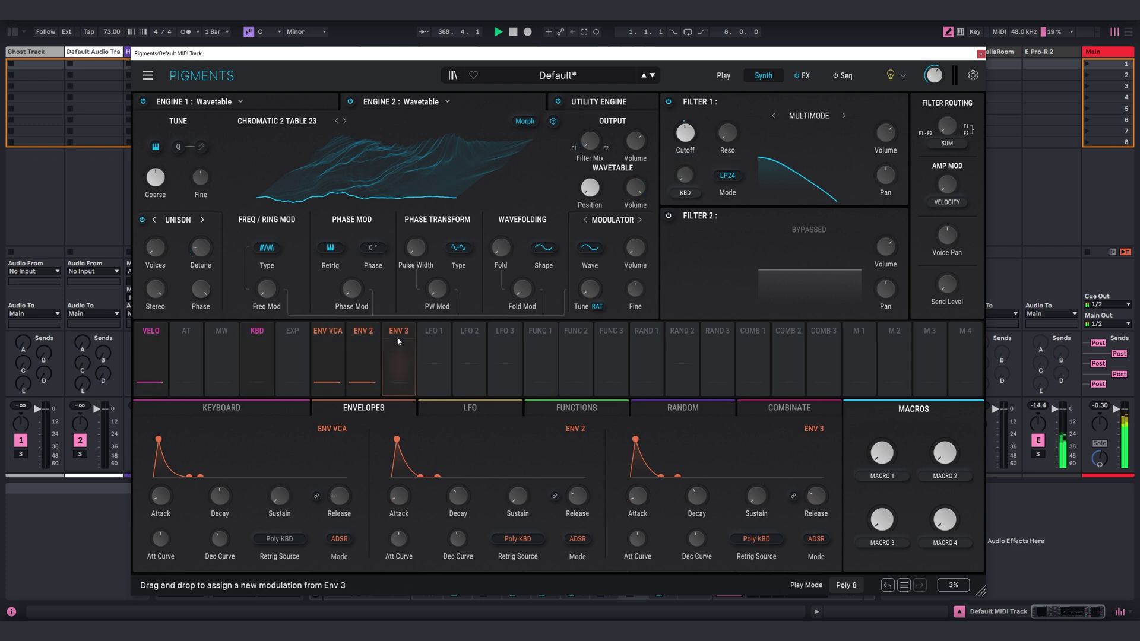
left_click_drag(363, 374, 592, 193)
mouse_move(590, 222)
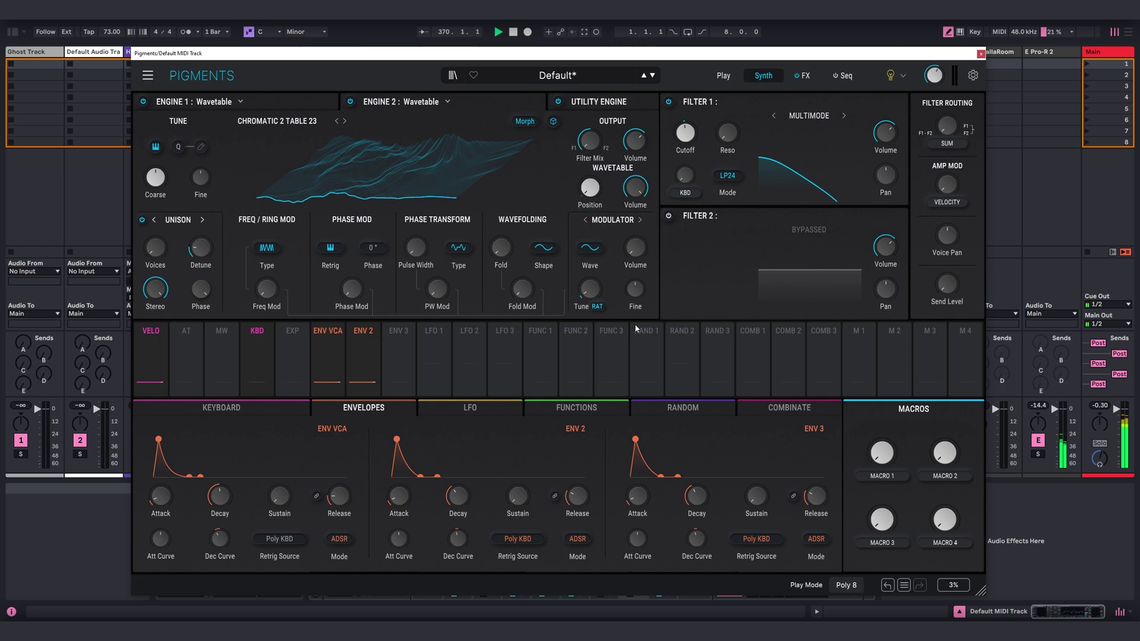
- Set LFO 1 to Free Running and switch its rate from Hz to tempo sync
left_click(472, 410)
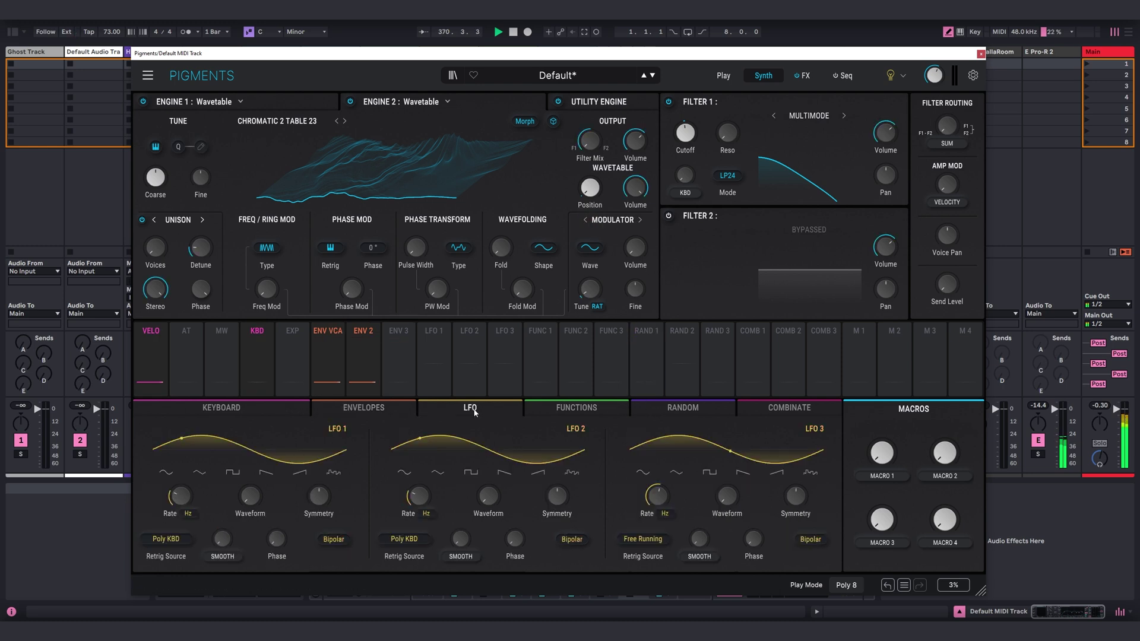
left_click(166, 539)
left_click(178, 371)
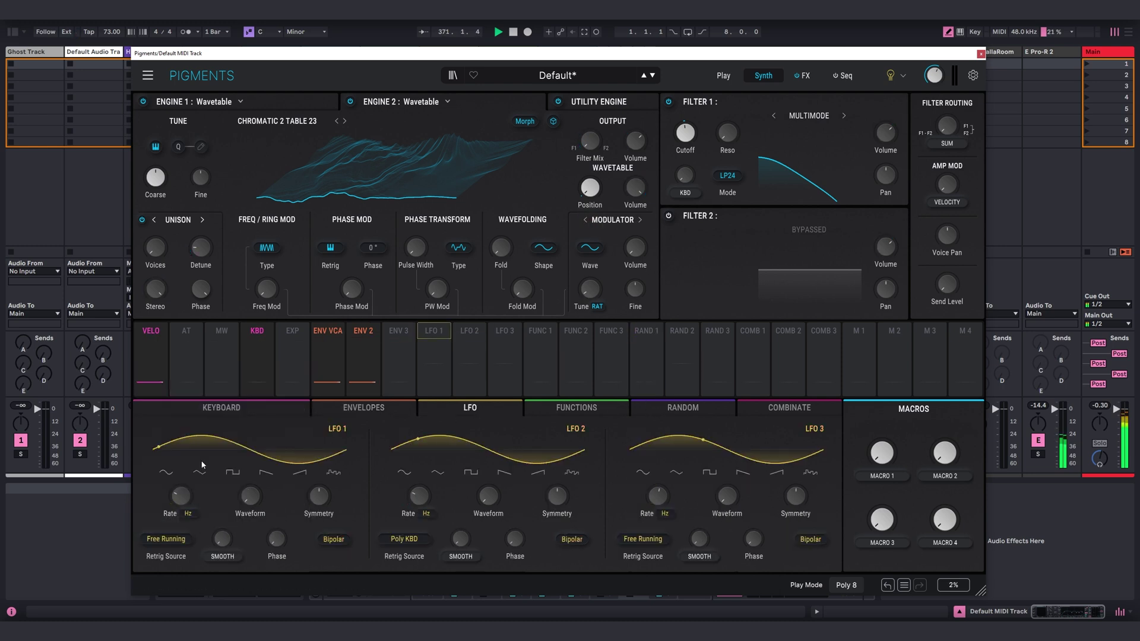
left_click(188, 514)
left_click(201, 462)
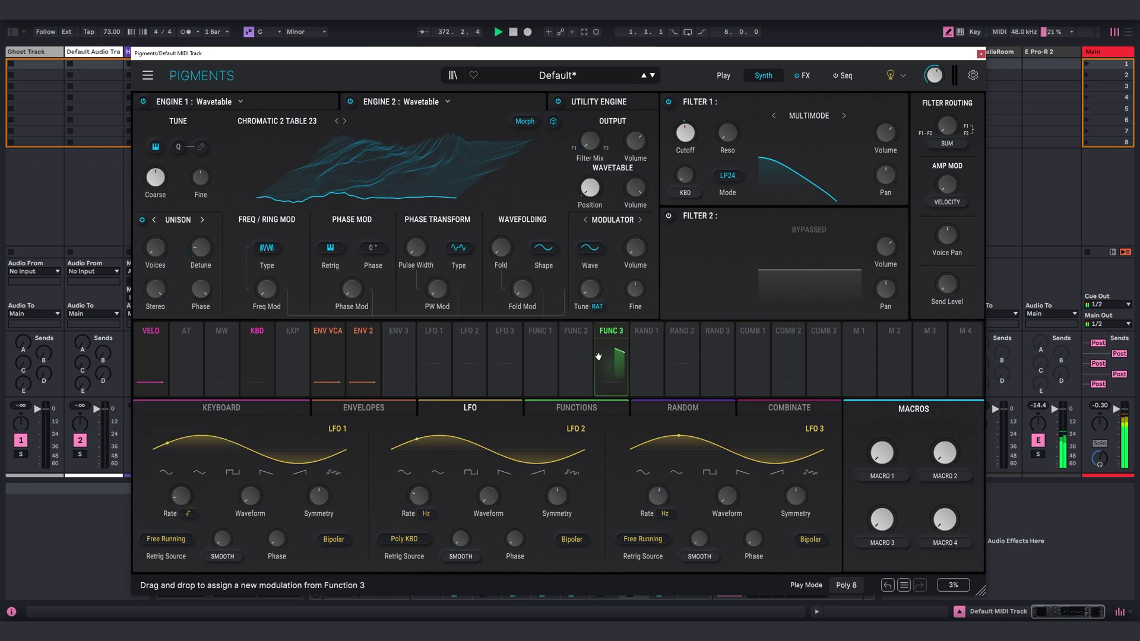
- Assign LFO 1 to the Filter 1 cutoff, make it unipolar and fine-tune the modulation amount
left_click(434, 331)
left_click(685, 135)
left_click_drag(686, 141, 687, 141)
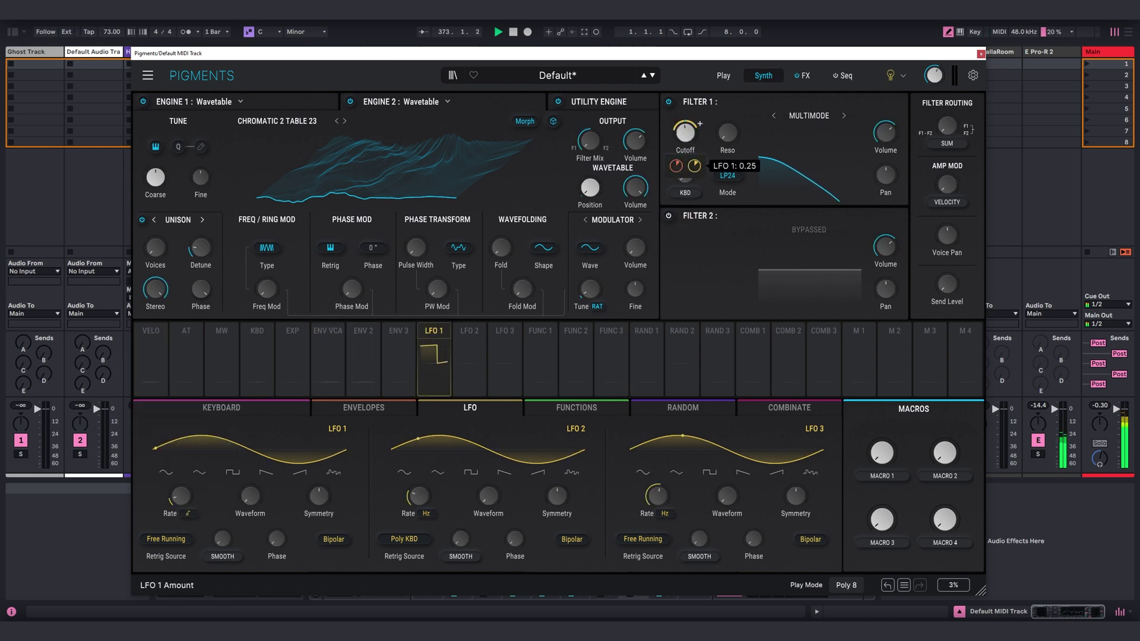
left_click(333, 539)
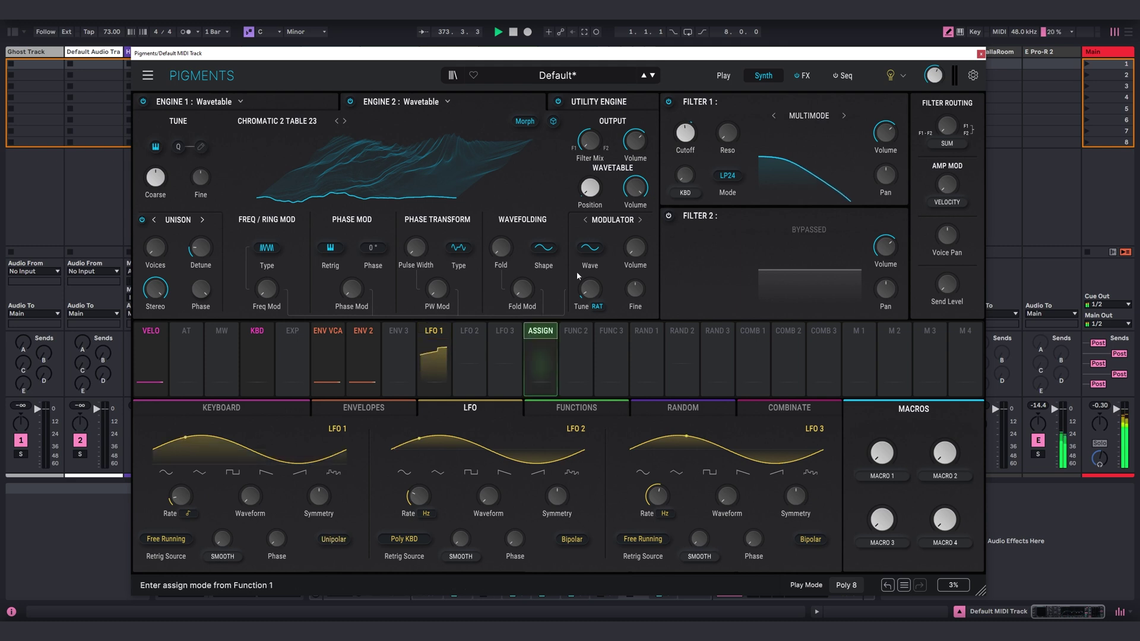
left_click_drag(694, 166, 694, 172)
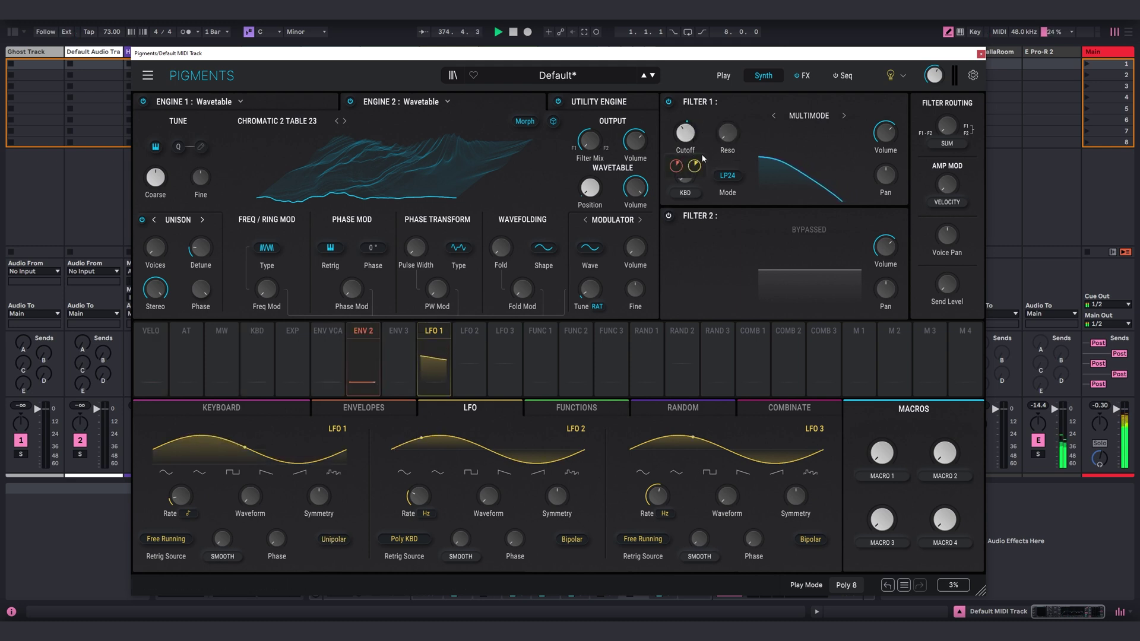
left_click_drag(694, 167, 696, 166)
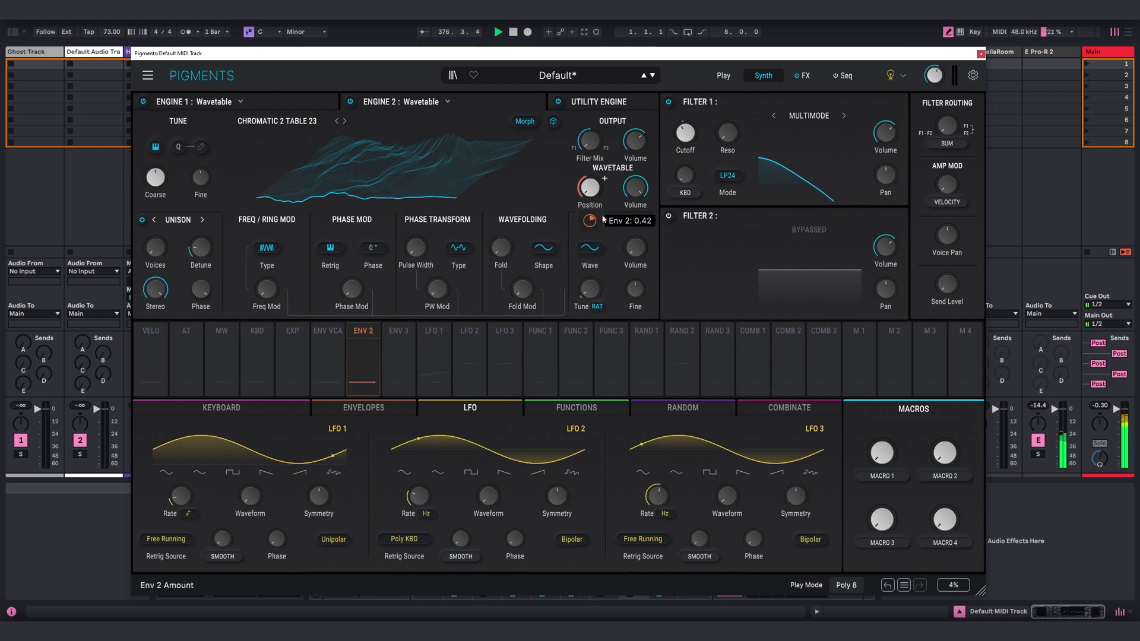
- Close the Pigments window, lower the track's Utility gain to -6.67 dB and switch Pigments off
left_click(980, 54)
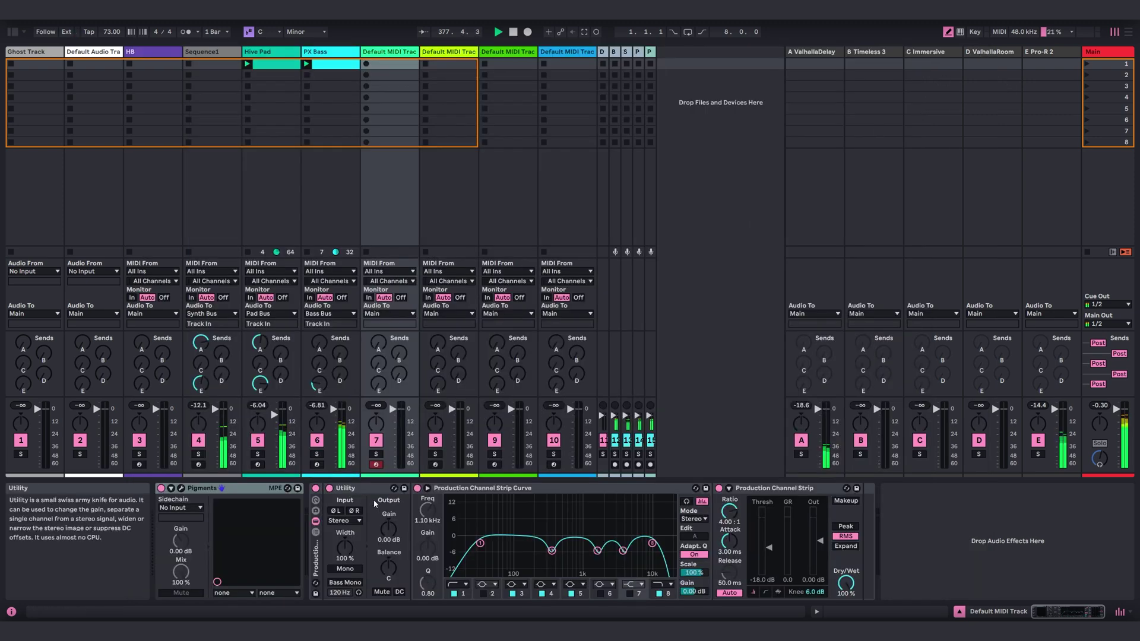
left_click_drag(395, 538, 395, 544)
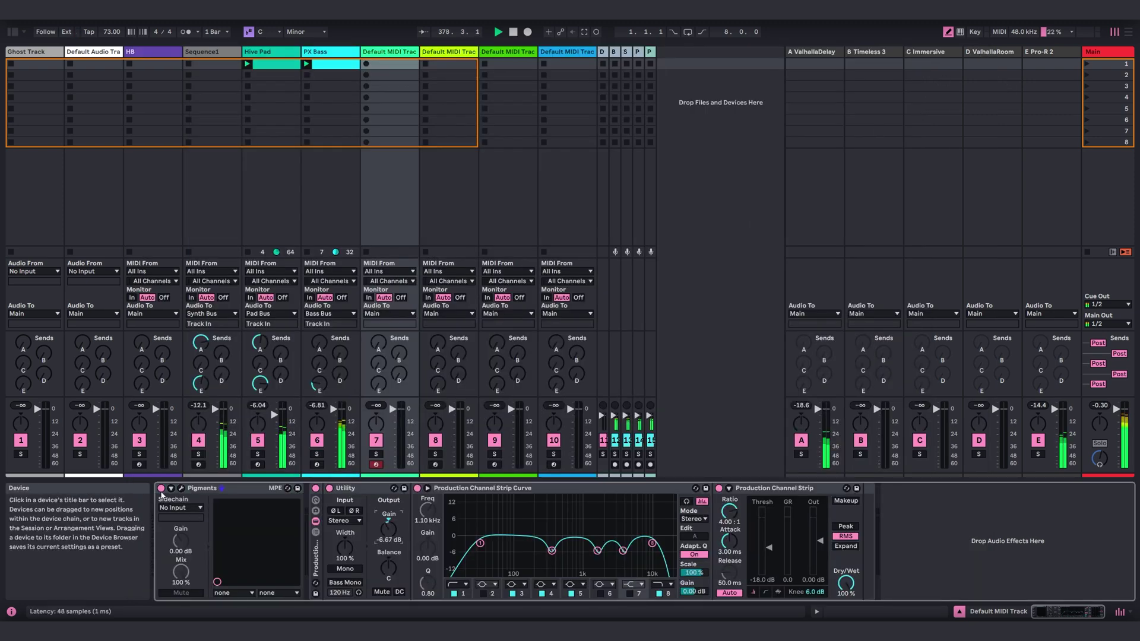
- Insert the Stepic sequencer in front of Pigments and open its editor window
left_click(16, 33)
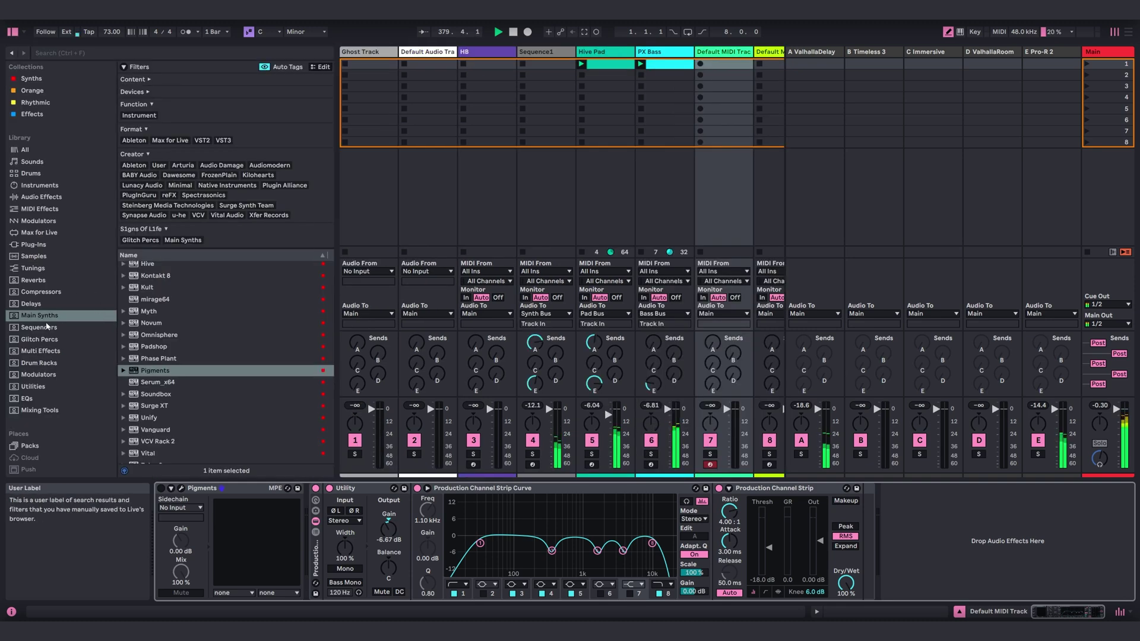
left_click(47, 327)
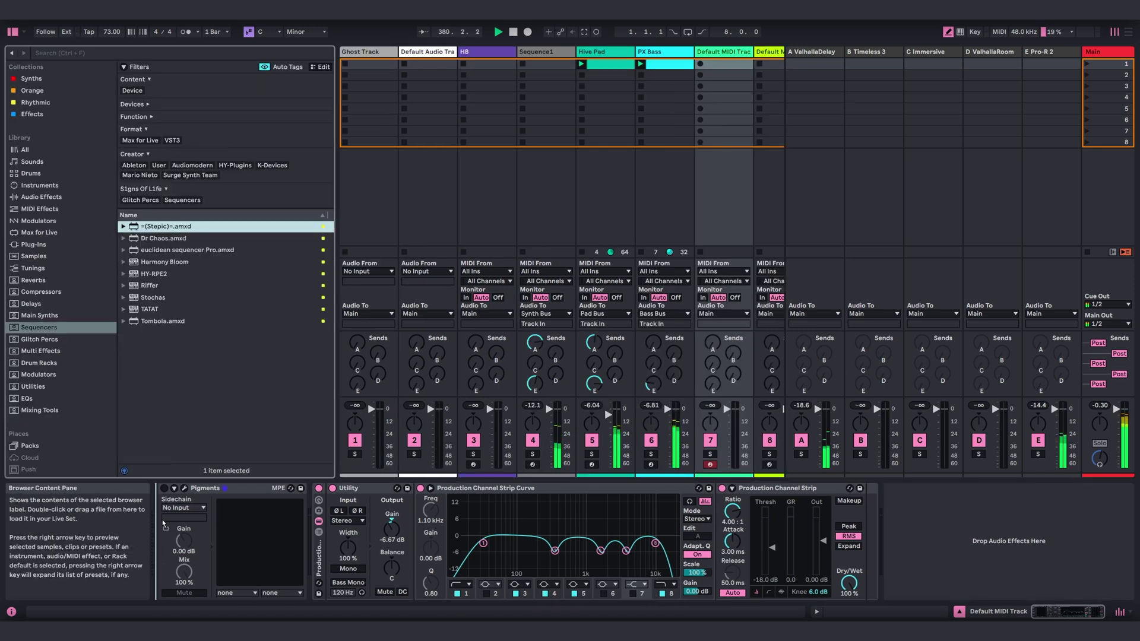
key("Return")
key("ctrl+alt+b")
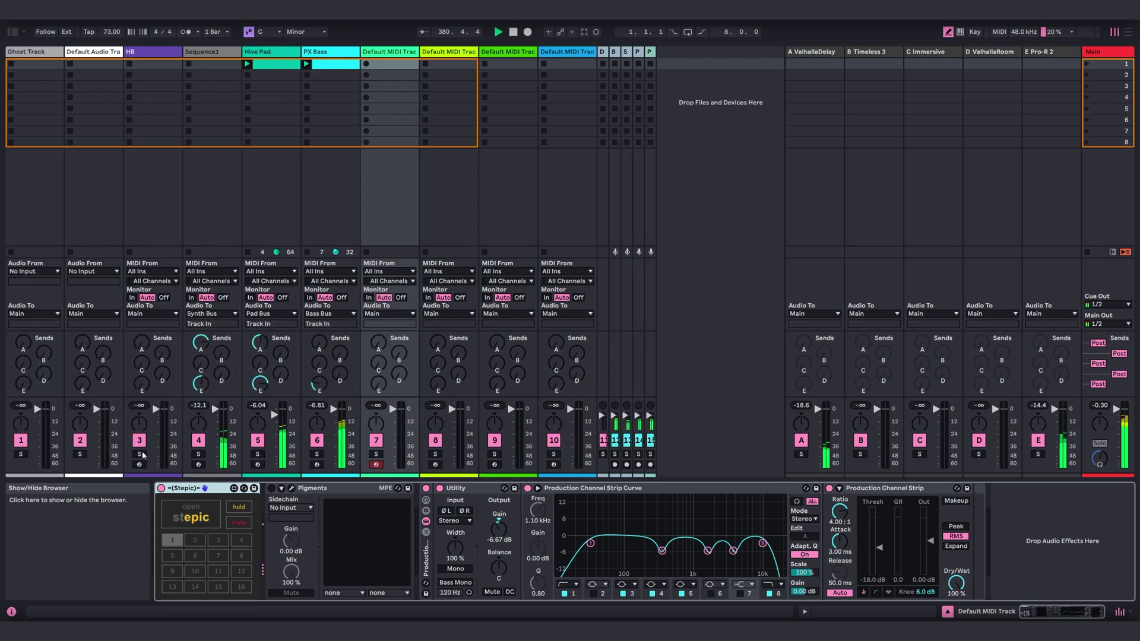
left_click(190, 516)
left_click_drag(342, 36, 493, 42)
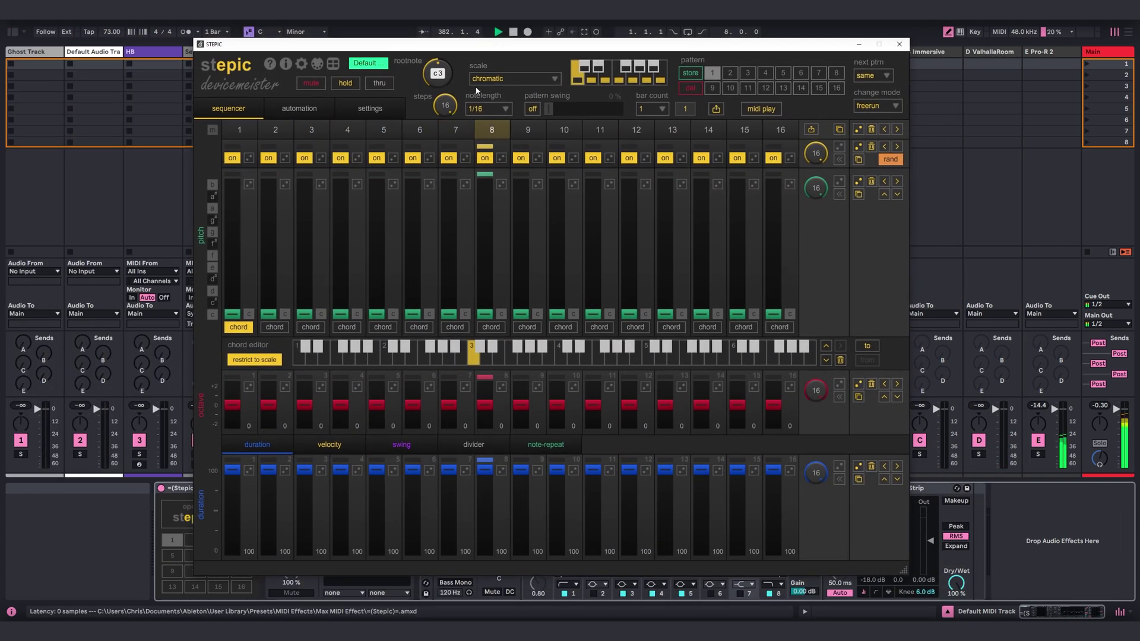
- Set Stepic to the natural minor scale with a 1/8 note length and 8 steps
left_click(496, 81)
left_click(469, 114)
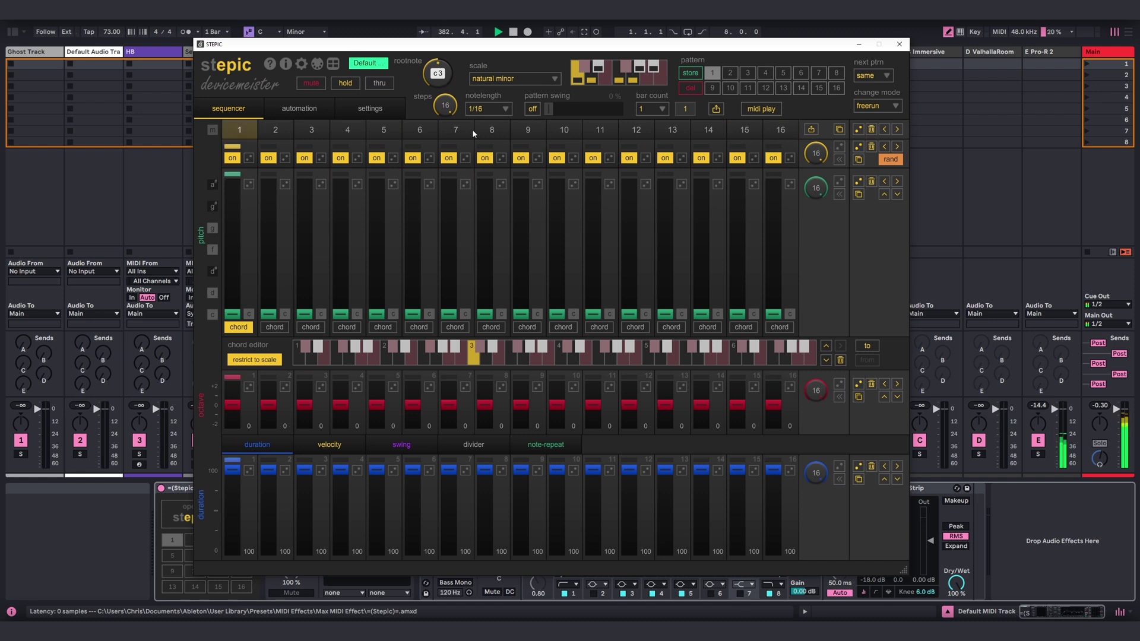
left_click(486, 109)
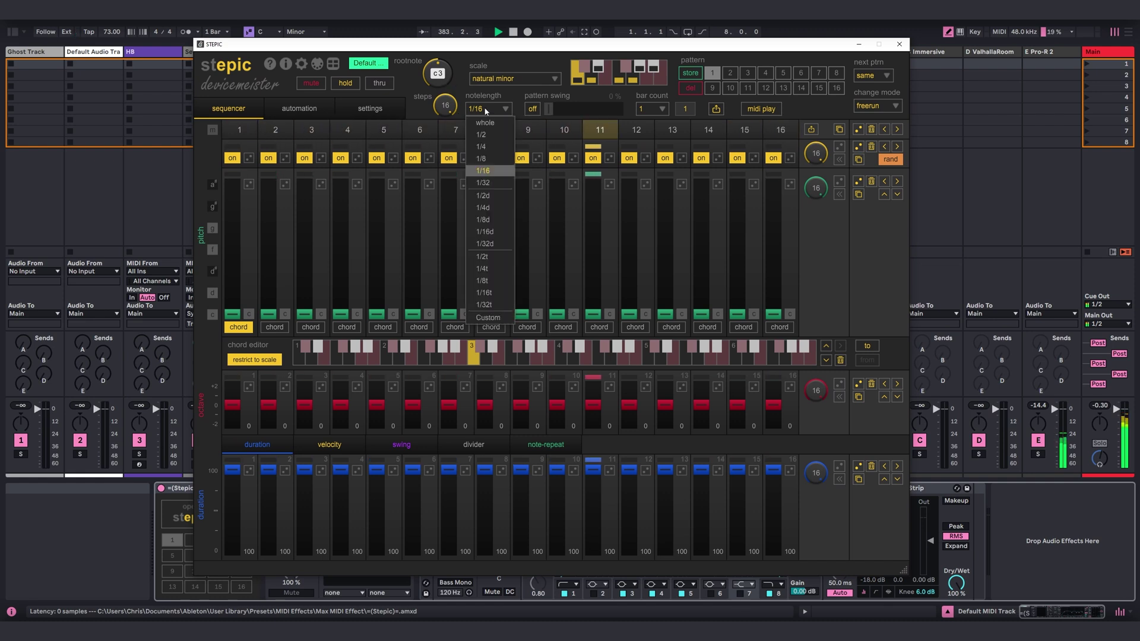
left_click(481, 159)
left_click_drag(445, 105, 451, 166)
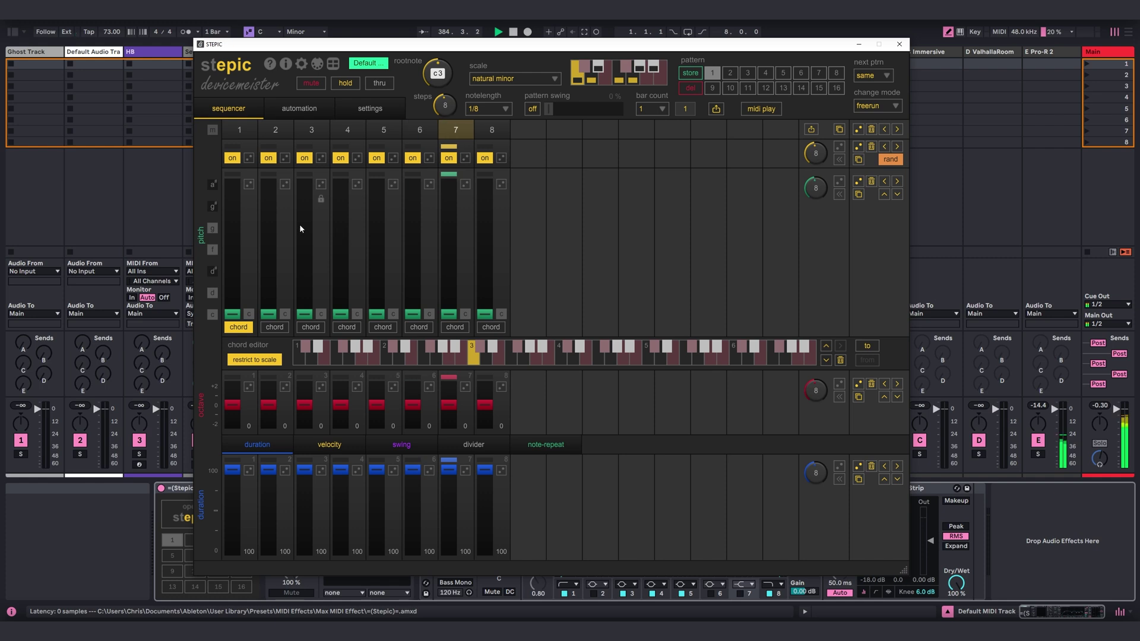
left_click(300, 248)
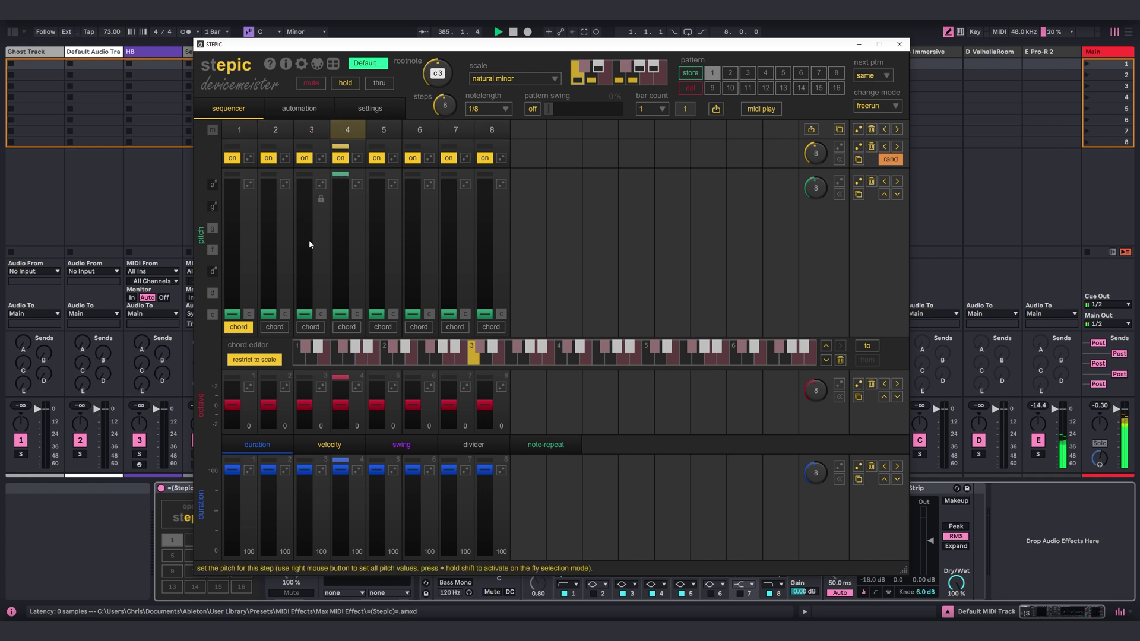
- Set the pitches of steps 3, 5 and 8 to F, G and D#, and raise steps 7 and 8 one octave with random octave order
left_click(377, 227)
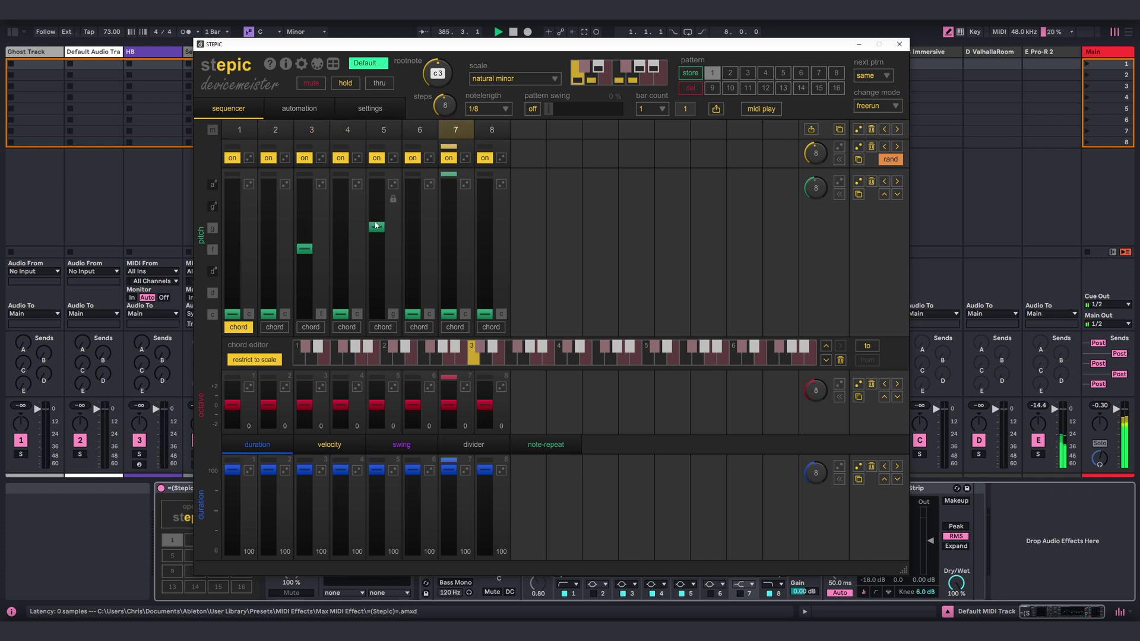
left_click(484, 275)
left_click(485, 395)
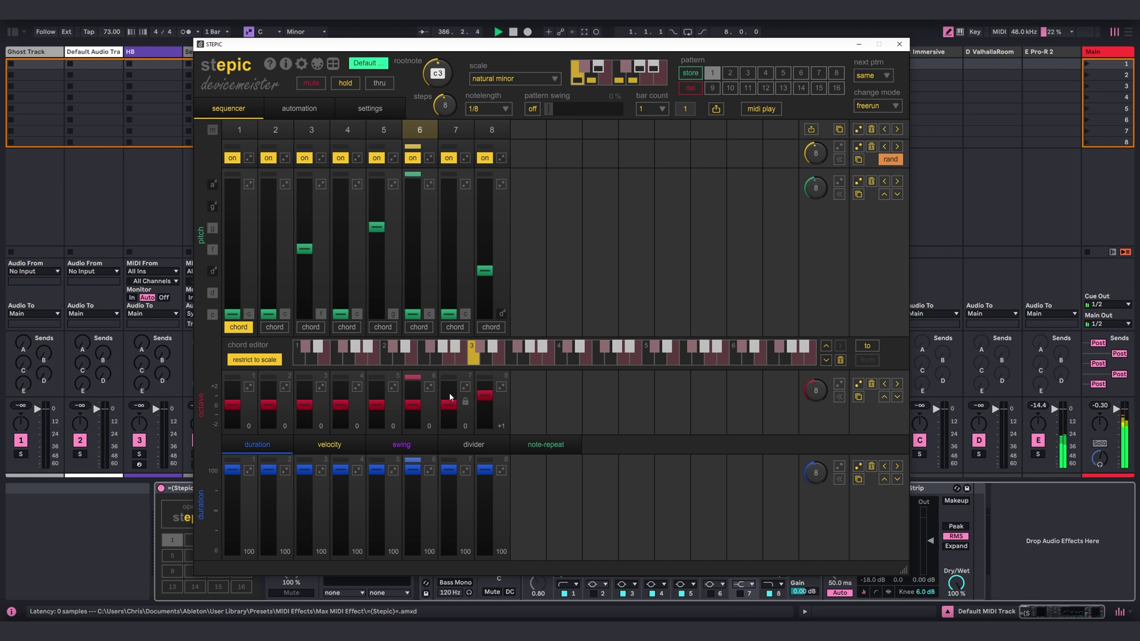
left_click(449, 395)
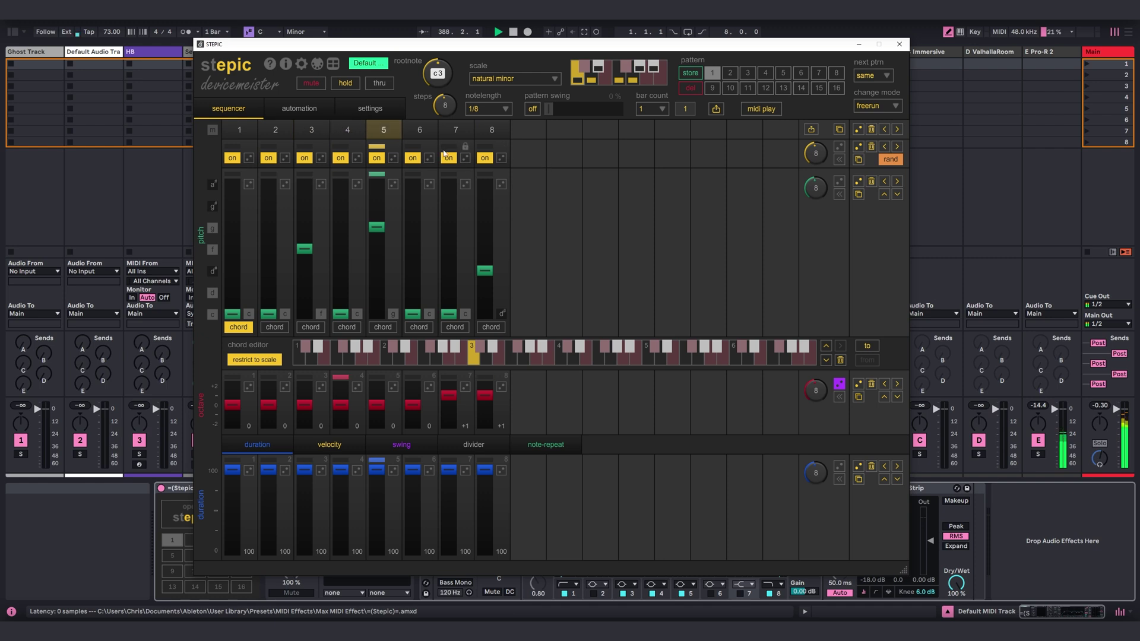
- Turn step 7 off, set step 4 to con, and activate random play order mode 2 for the on/off and pitch lanes
left_click(448, 159)
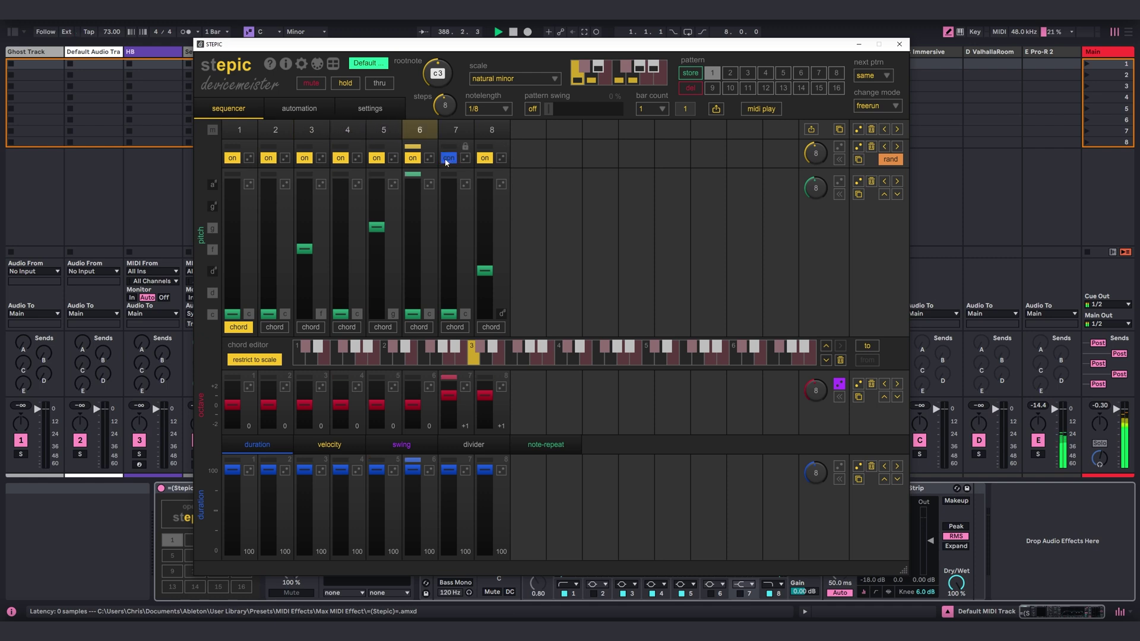
left_click(340, 159)
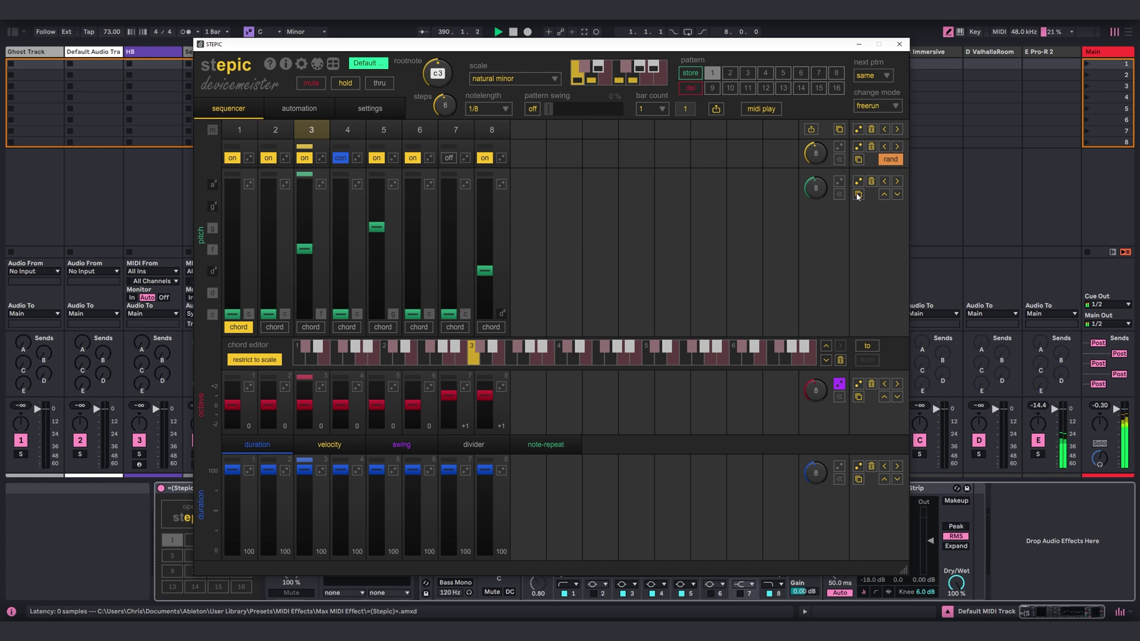
left_click(839, 147)
left_click(839, 181)
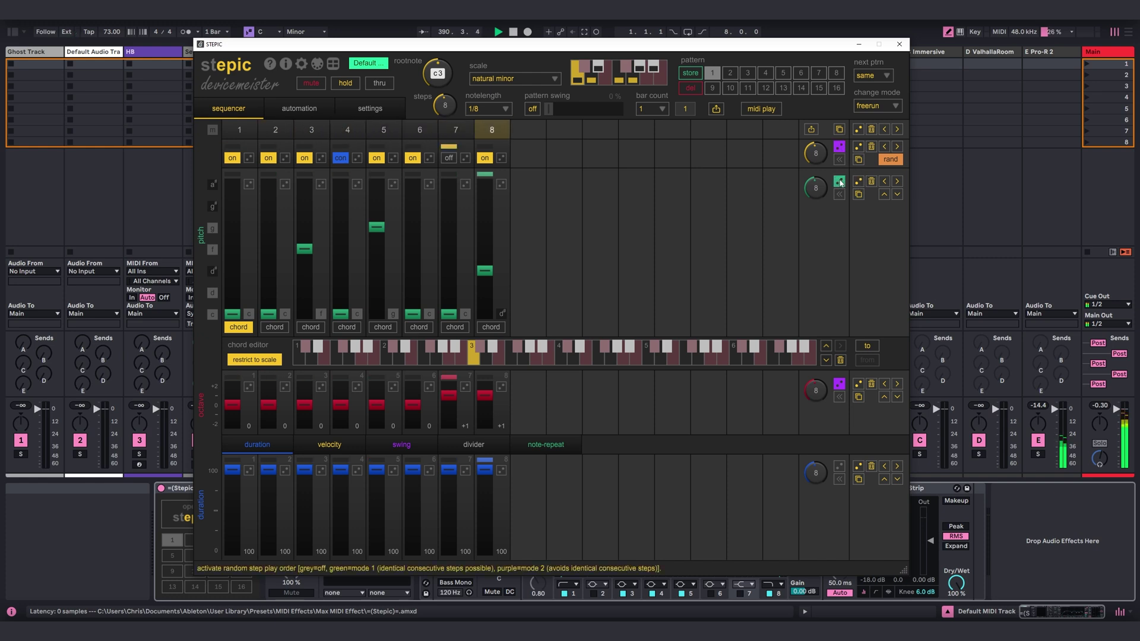
- Randomise the velocity values of all steps, adjust step 2's velocity and activate random play order mode 2 for the velocity lane
left_click(329, 444)
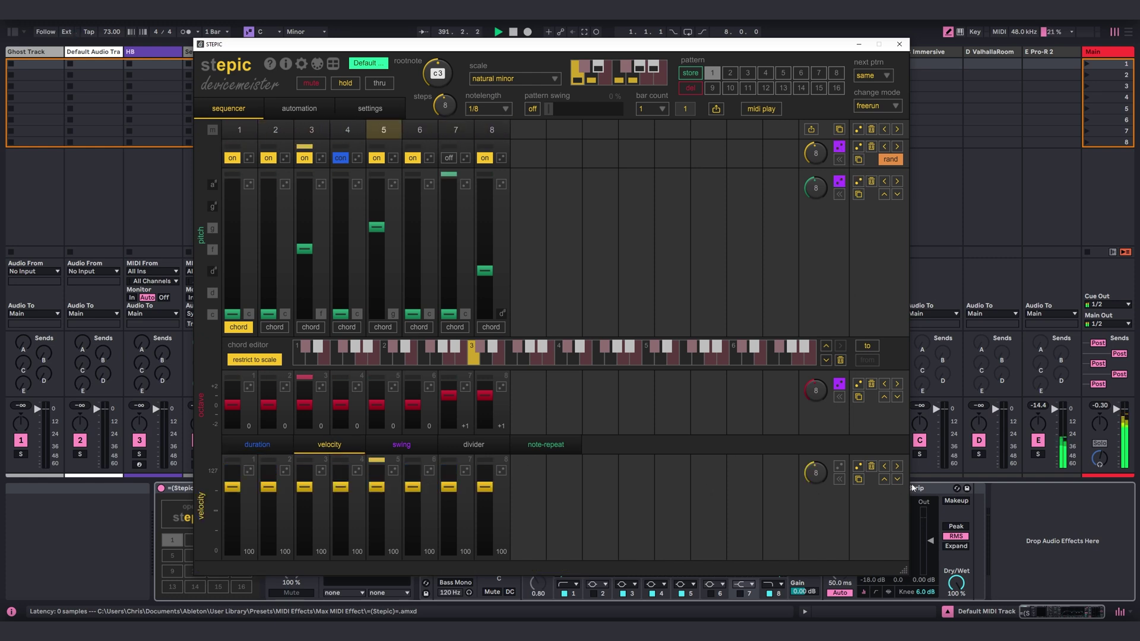
left_click(861, 468)
left_click(860, 467)
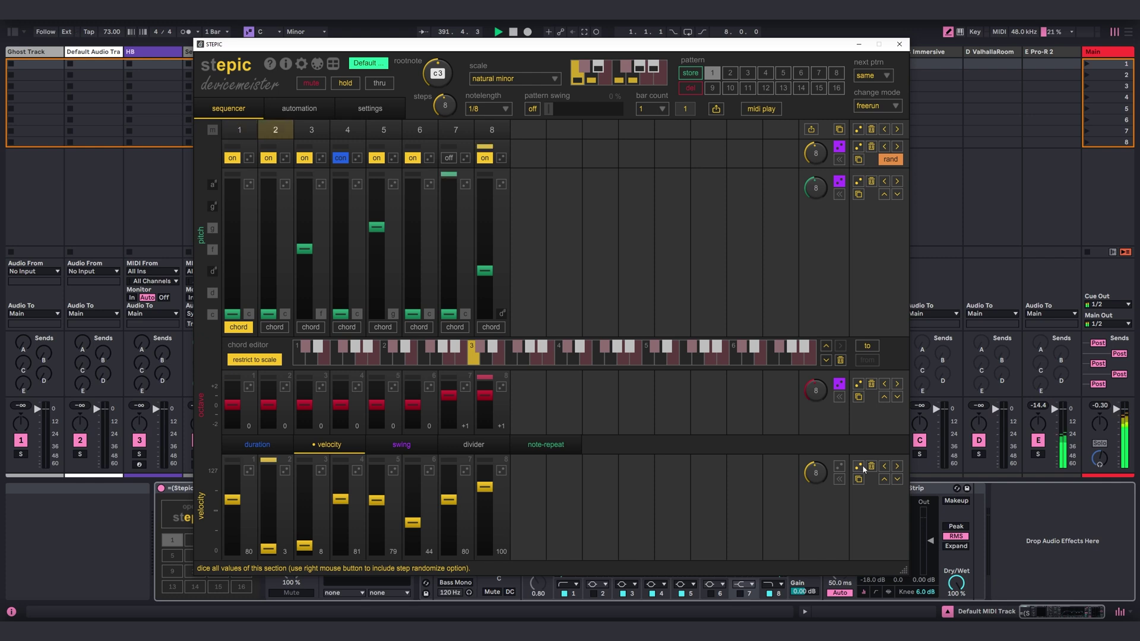
left_click(268, 545)
left_click(839, 466)
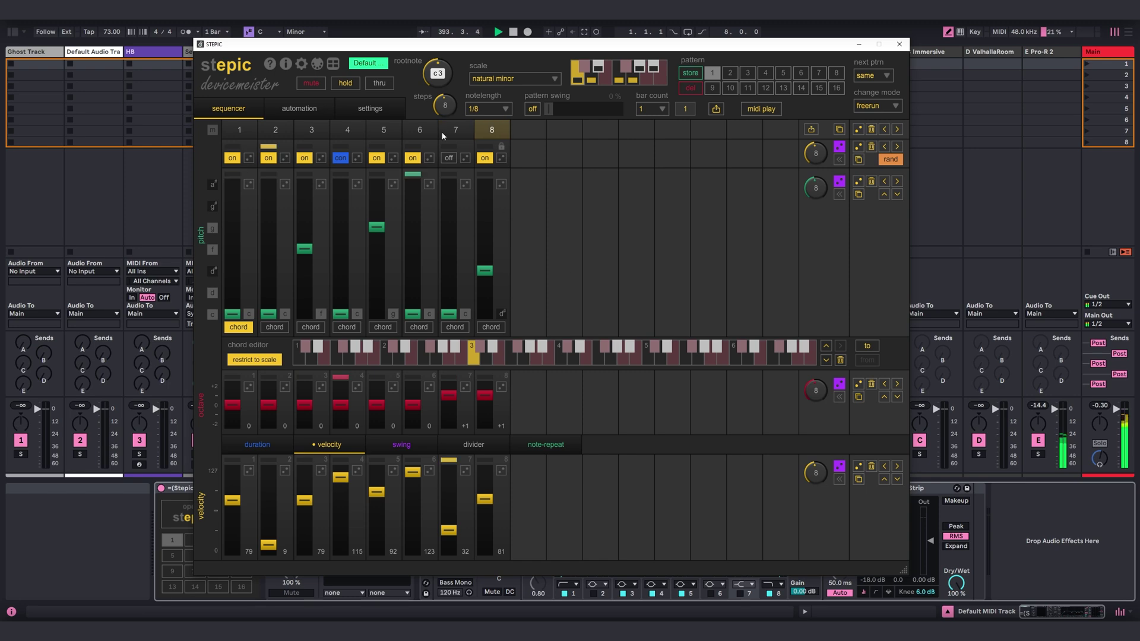
- Close the Stepic editor, return to the Pigments window with the device switched on and assign velocity to Engine 2's Fold Mod
left_click(899, 44)
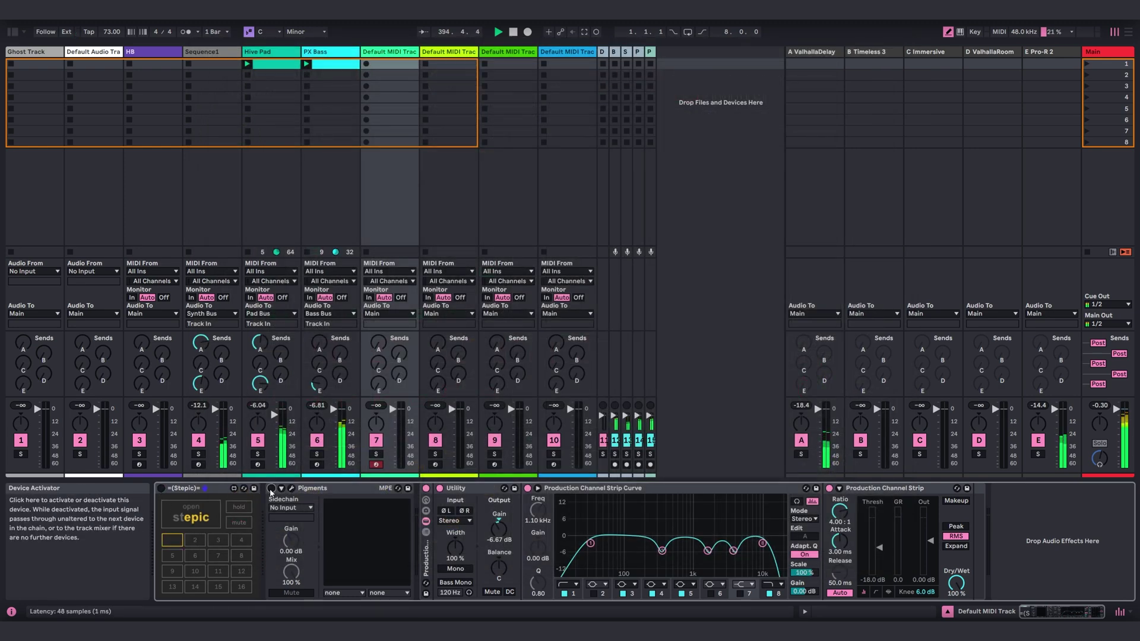
left_click(291, 488)
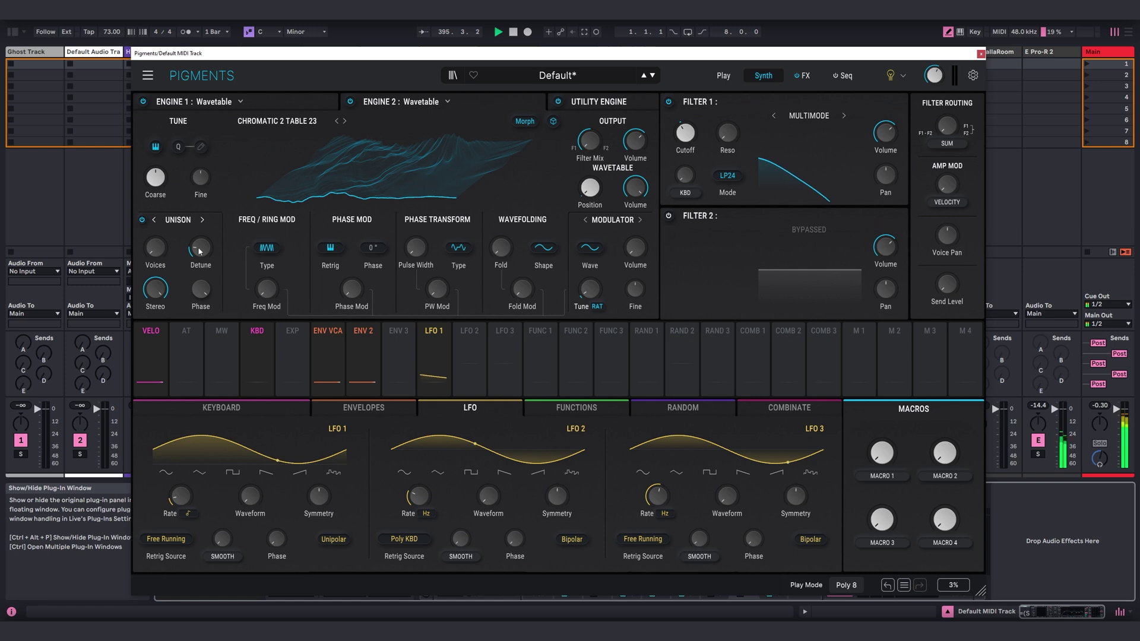
left_click(161, 335)
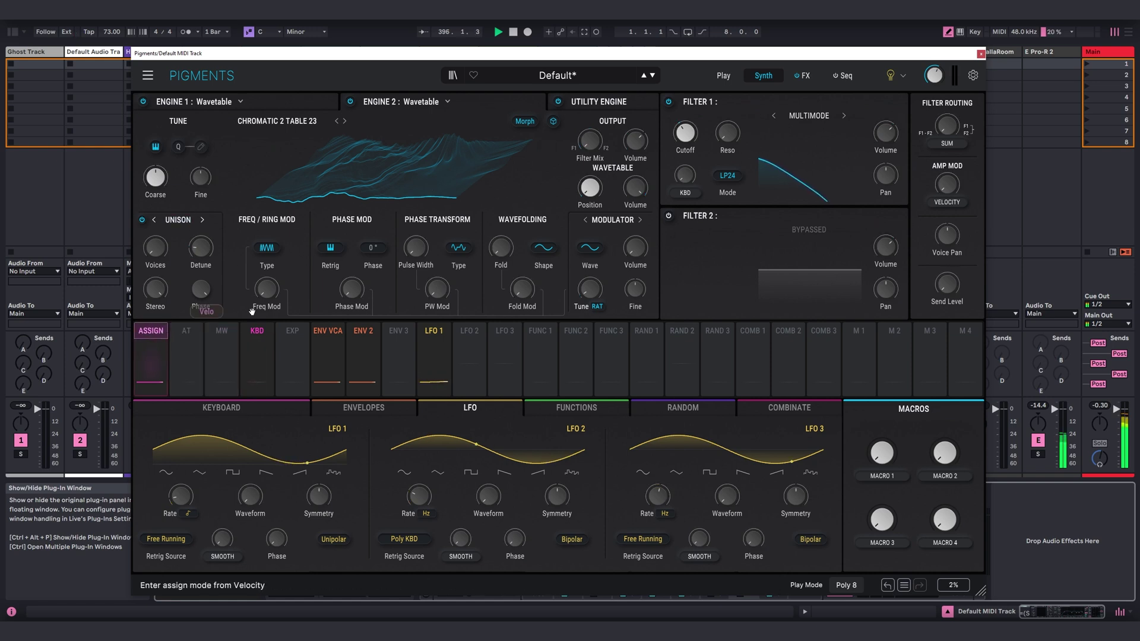
left_click(518, 285)
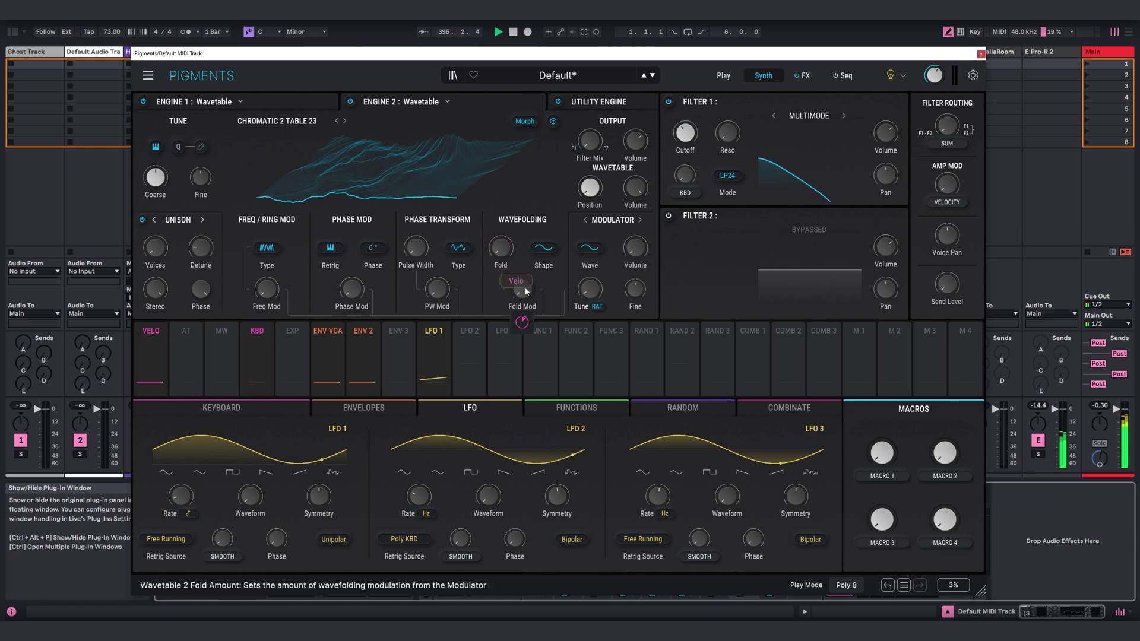
- Assign velocity to Engine 2's Pulse Width and PW Mod, with about 0.31 on PW Mod, and show the wavetable in 2D
left_click(144, 333)
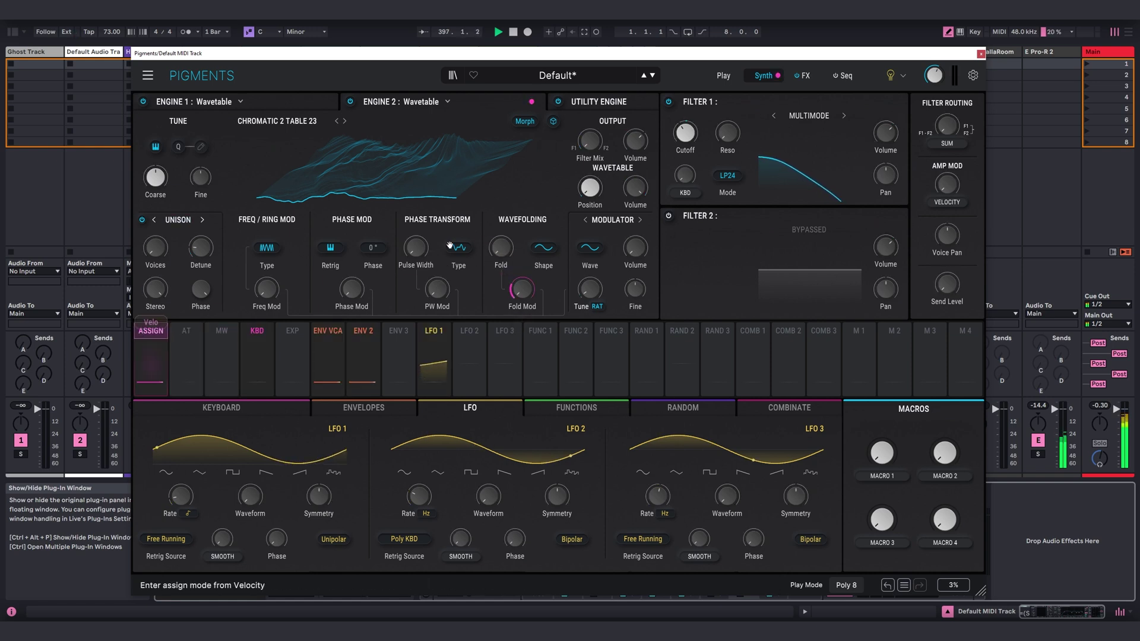
left_click(408, 250)
left_click(552, 121)
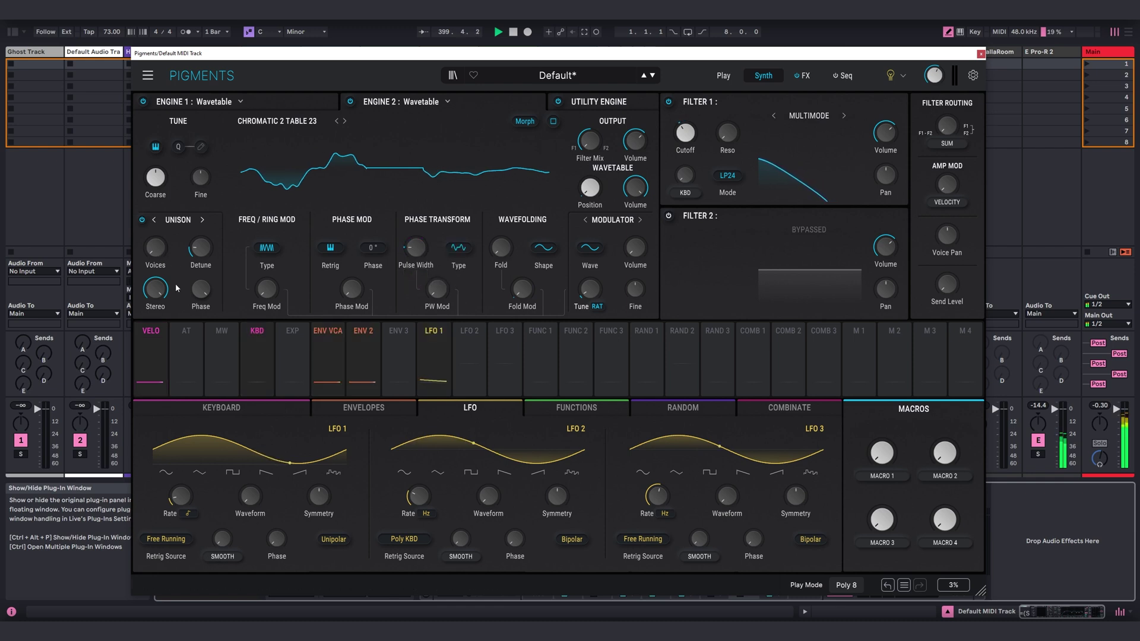
left_click_drag(151, 330, 436, 288)
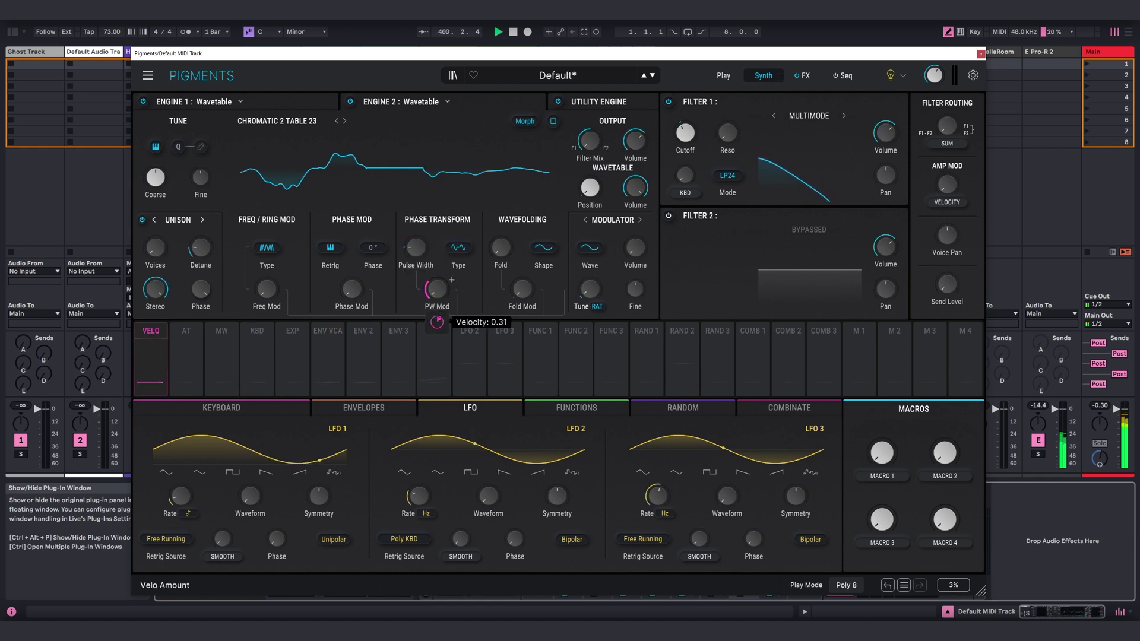
- Remove the Delay and Reverb effects from the FX A chain in Pigments
left_click(805, 75)
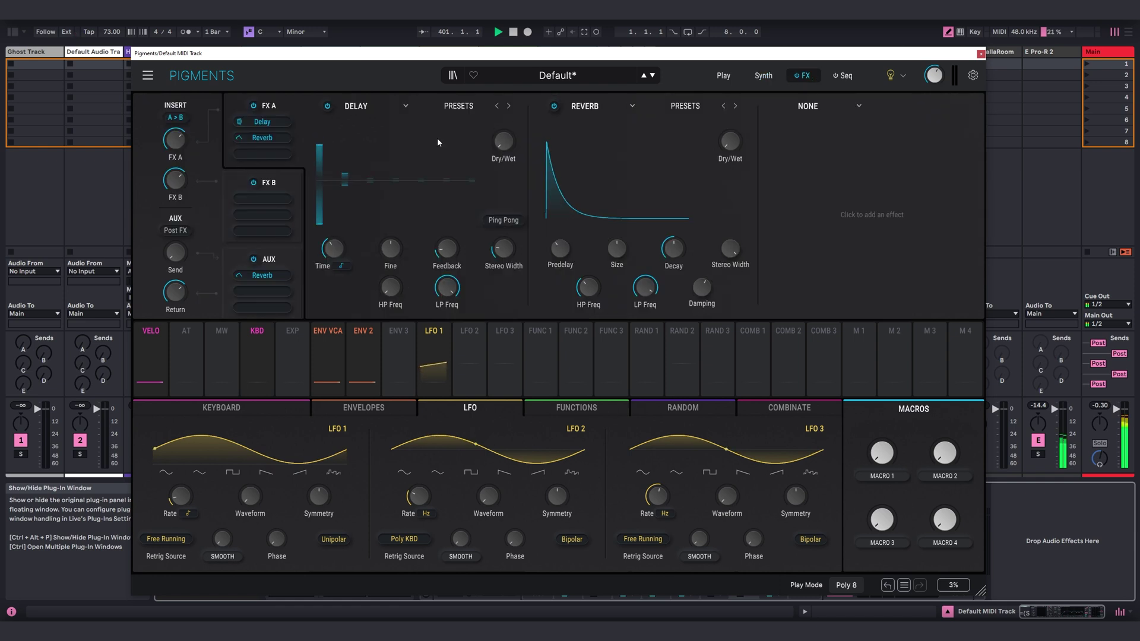
left_click(378, 108)
left_click(437, 141)
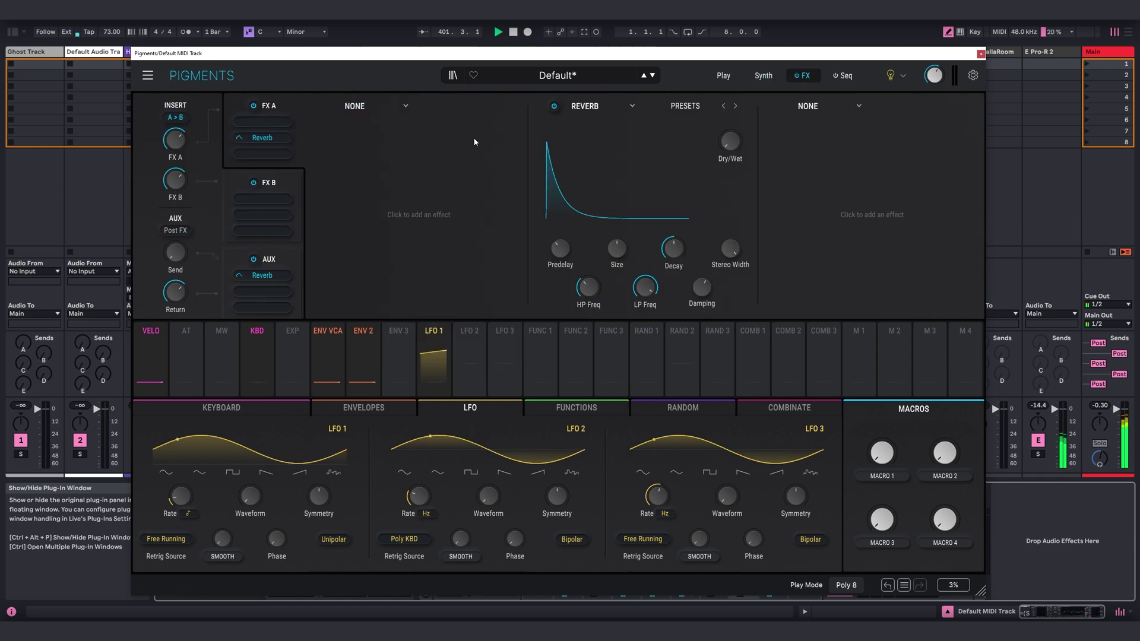
left_click(634, 108)
left_click(631, 142)
- Load Multiband as the first FX A effect and raise its high crossover frequency to about 5087 Hz
left_click(368, 107)
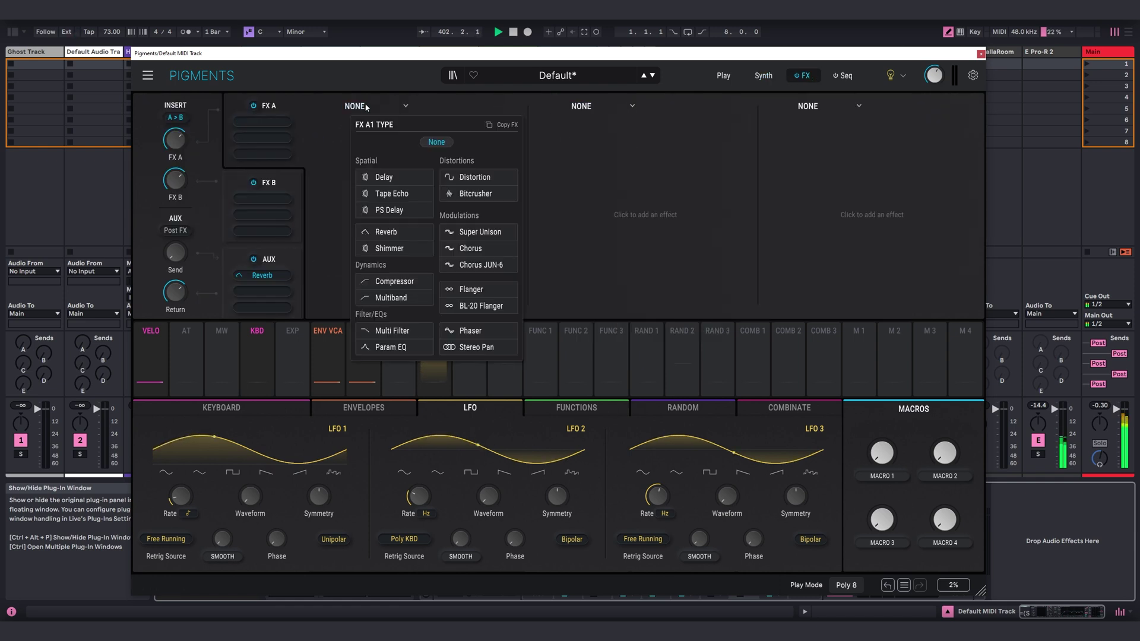
left_click(397, 297)
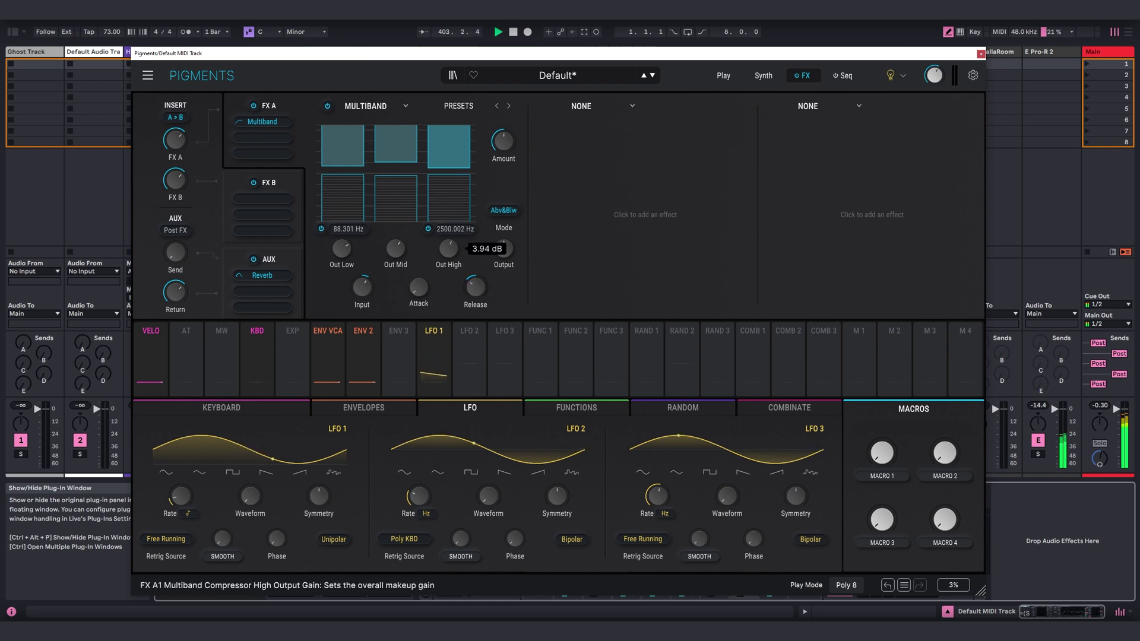
left_click_drag(456, 229, 456, 214)
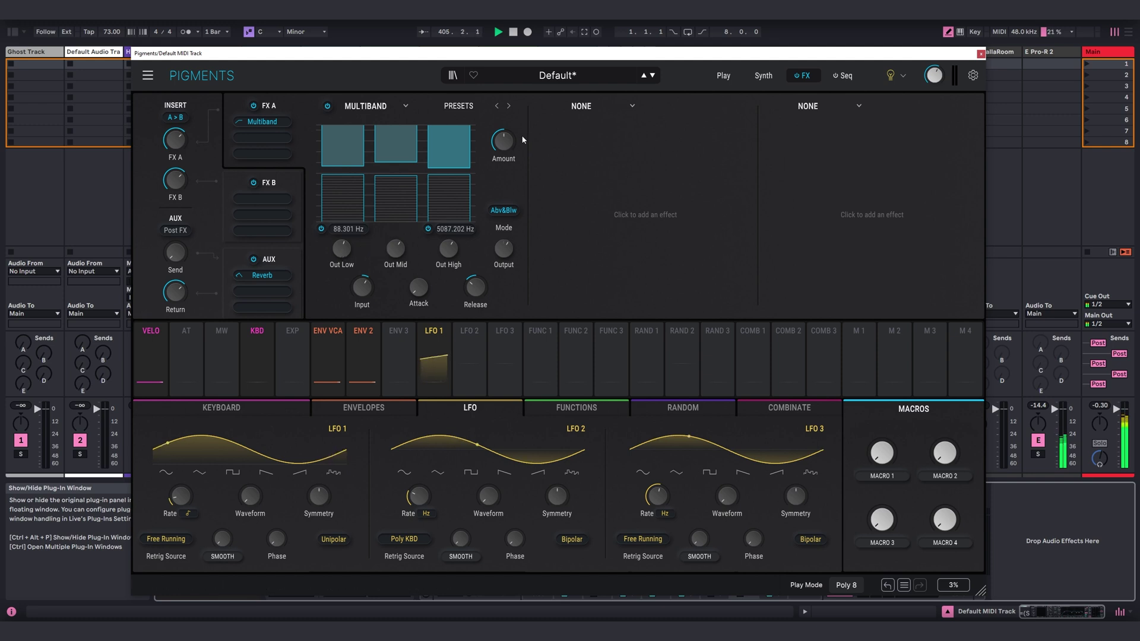
- Load Bitcrusher as the second FX A effect with about 2.25x downsampling, and modulate the Downsample amount with velocity
left_click(591, 108)
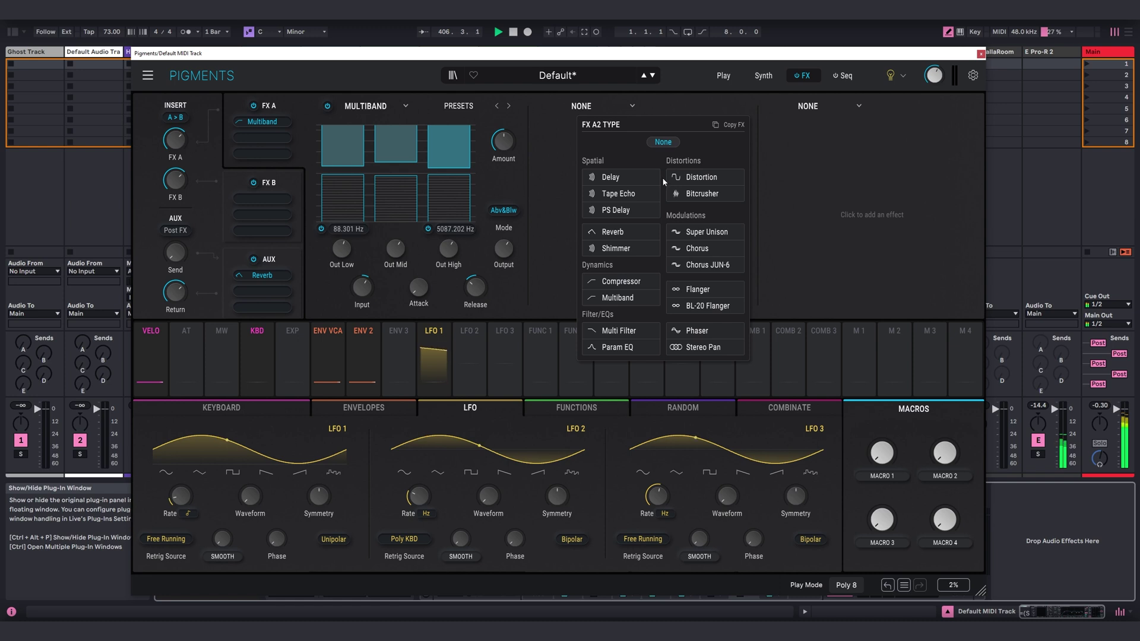
left_click(704, 194)
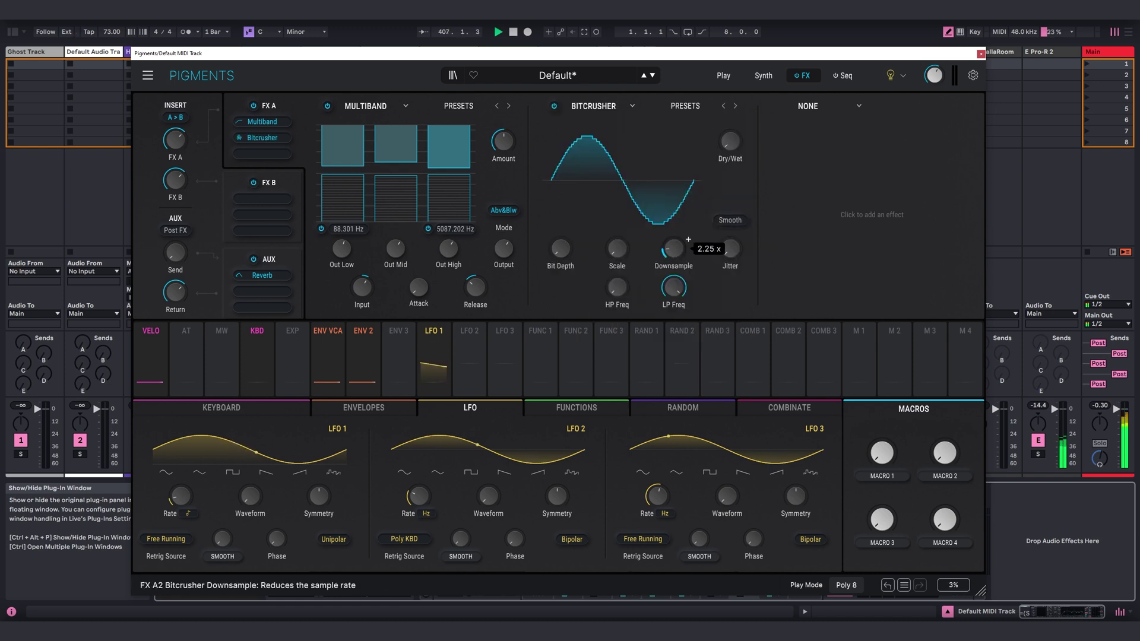
left_click_drag(150, 332, 673, 286)
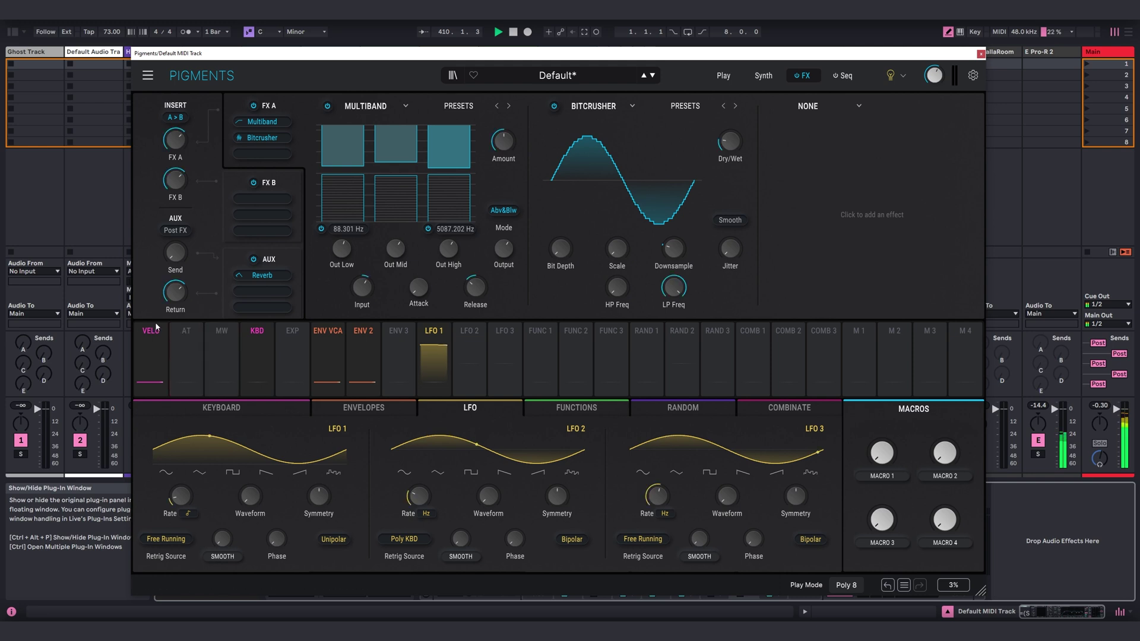
- Return to the synth page, assign velocity to the Filter 1 cutoff with a small amount and close the Pigments window
left_click(764, 76)
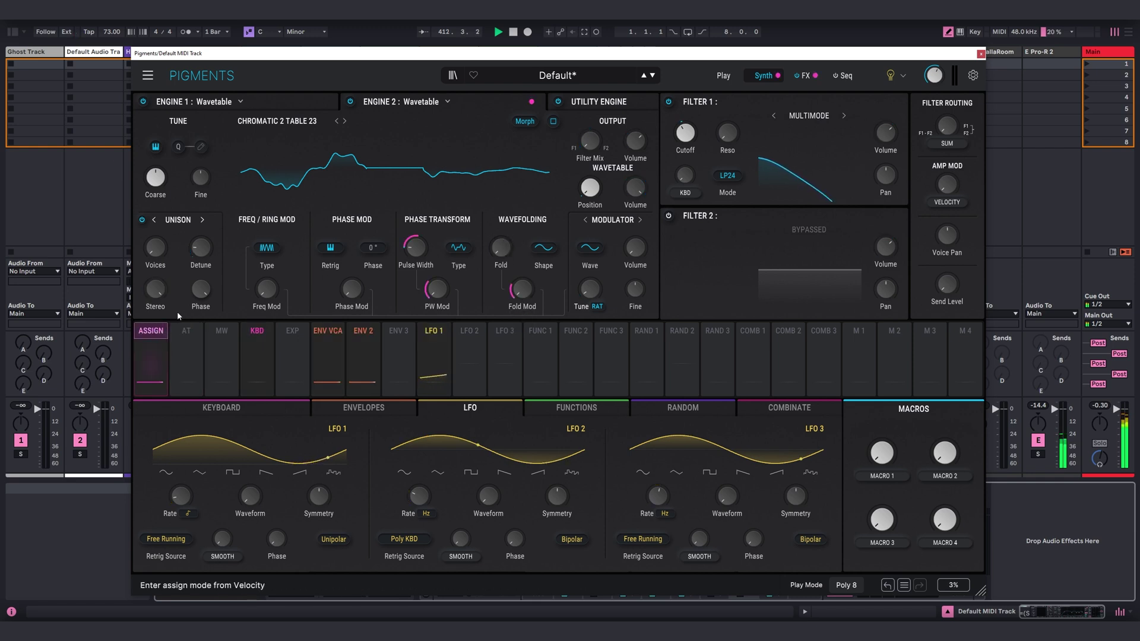
mouse_move(685, 153)
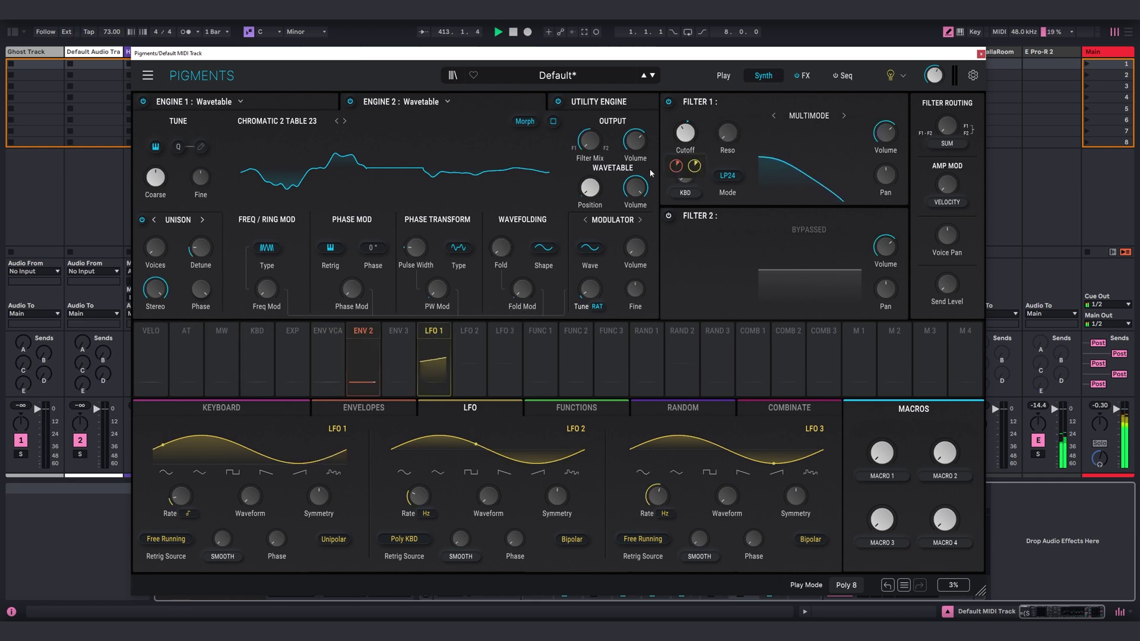
left_click_drag(150, 356, 566, 232)
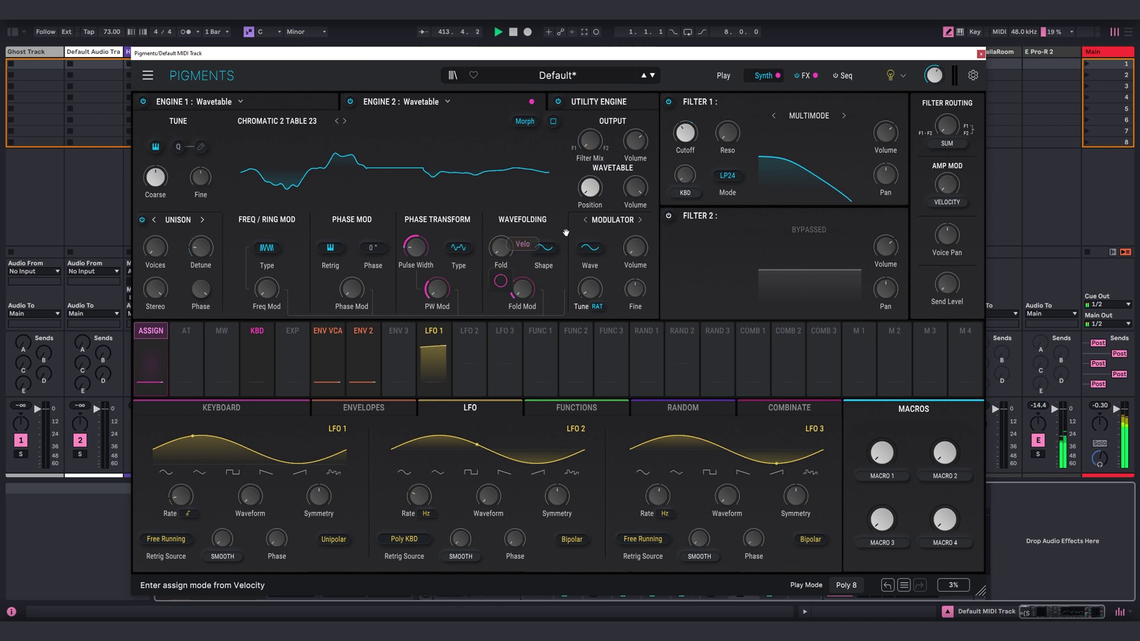
left_click_drag(687, 140, 687, 136)
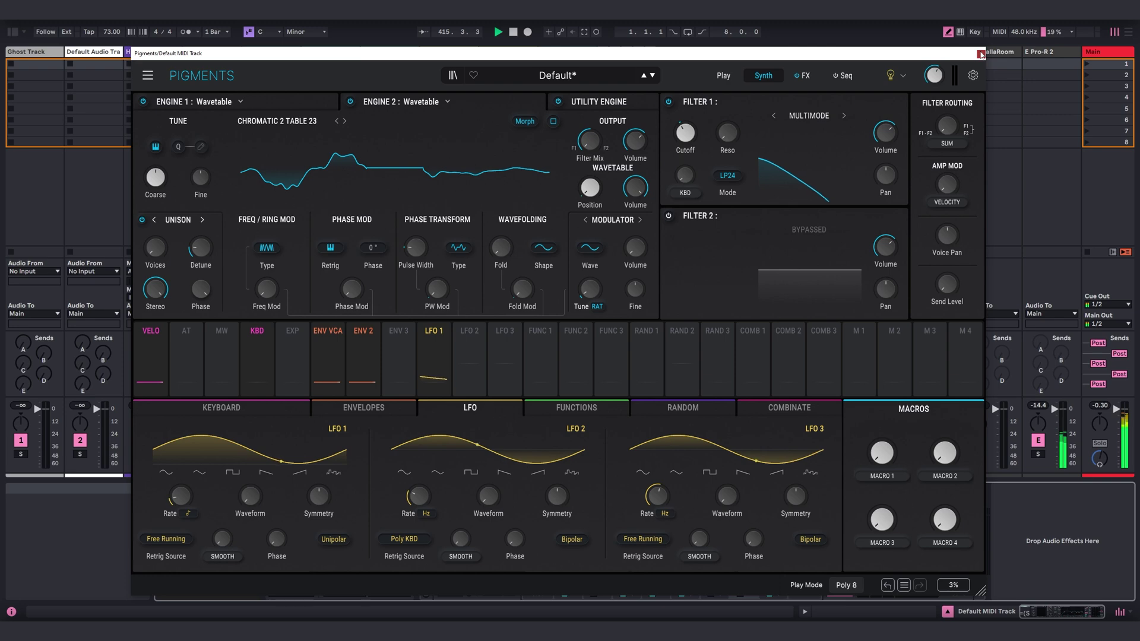
left_click(980, 54)
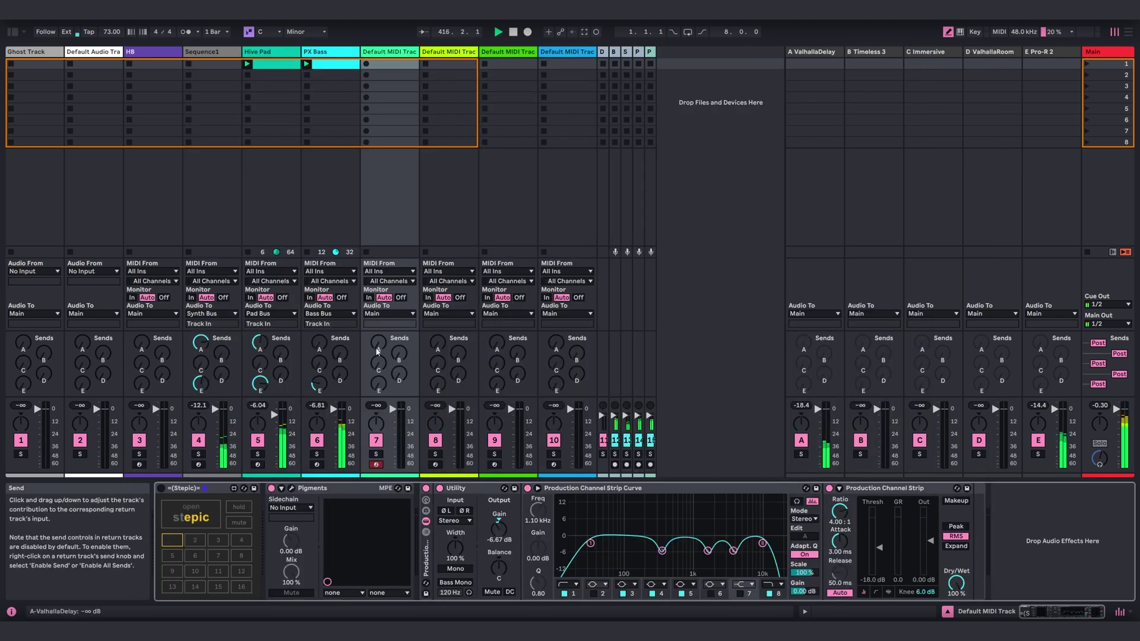
- Raise track 7's send to A-ValhallaDelay to -5.7 dB, then view the return's ValhallaDelay settings in an enlarged window and close it
left_click(378, 351)
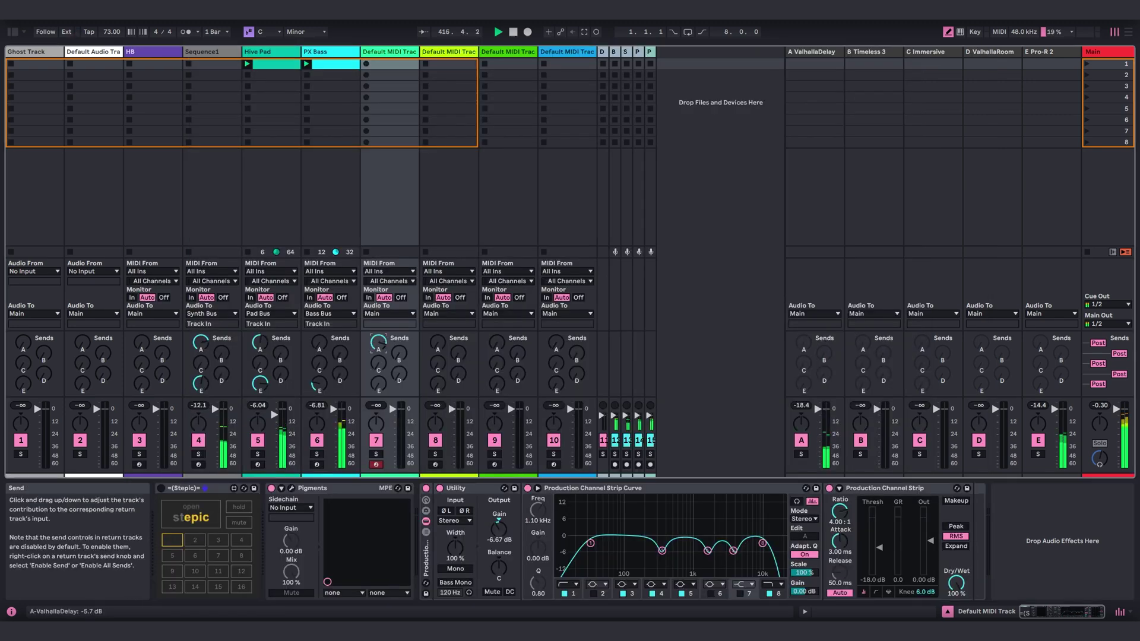
left_click(814, 51)
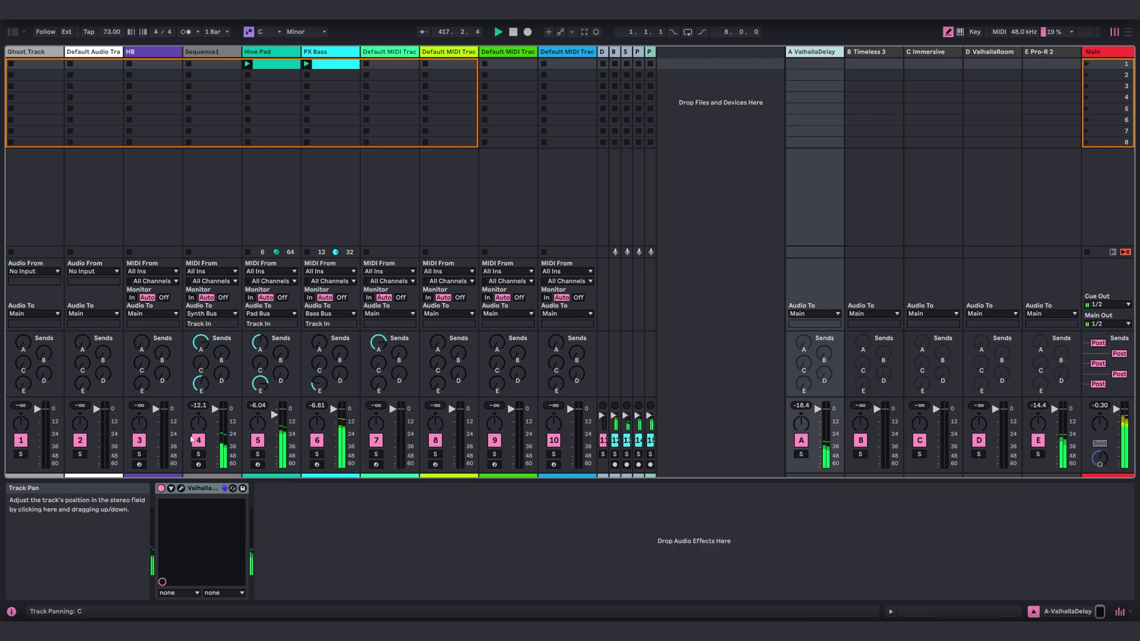
left_click(181, 488)
left_click_drag(303, 13, 523, 169)
left_click_drag(651, 361, 780, 450)
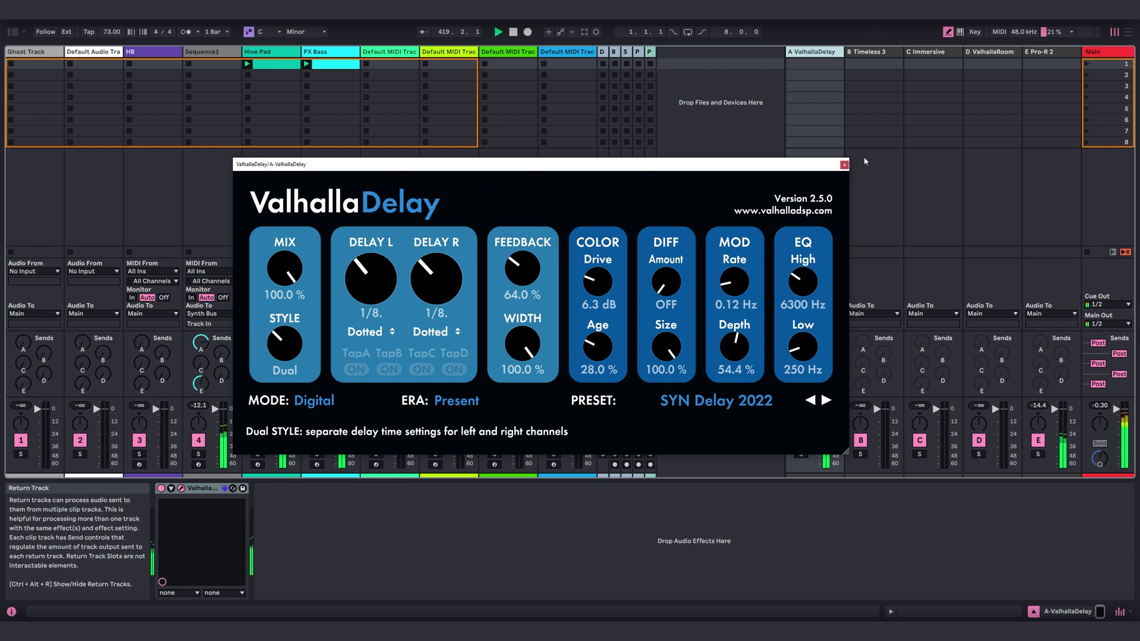
left_click(844, 165)
- Set track 7's send to E Pro-R 2 to -15.0 dB, route its audio output to Synth Bus and select the track
left_click_drag(382, 384, 381, 368)
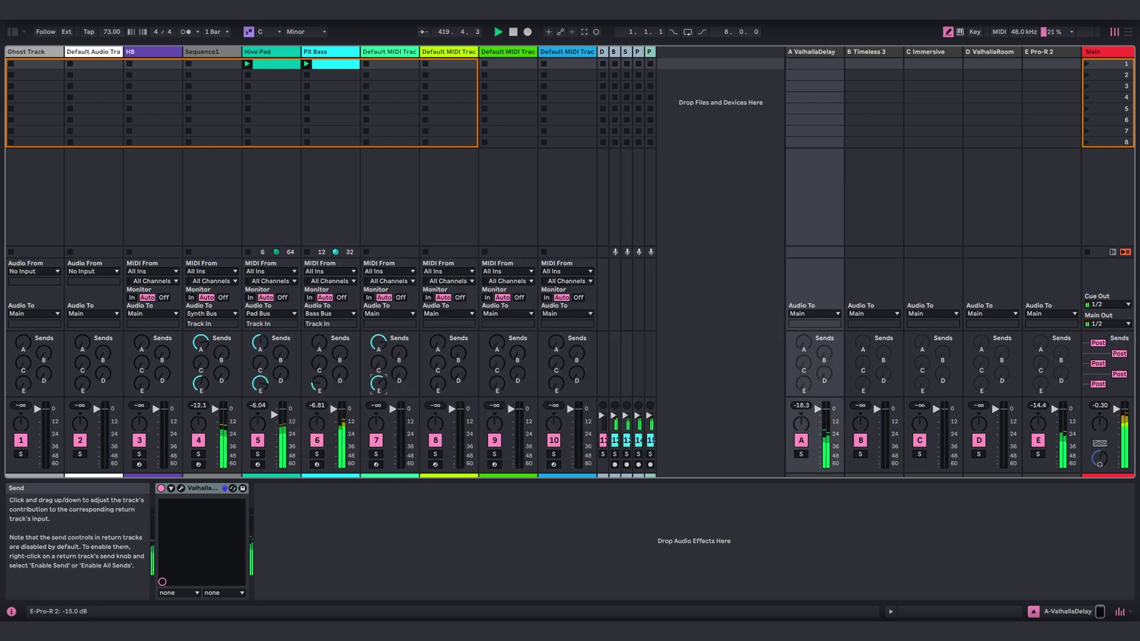
left_click(389, 313)
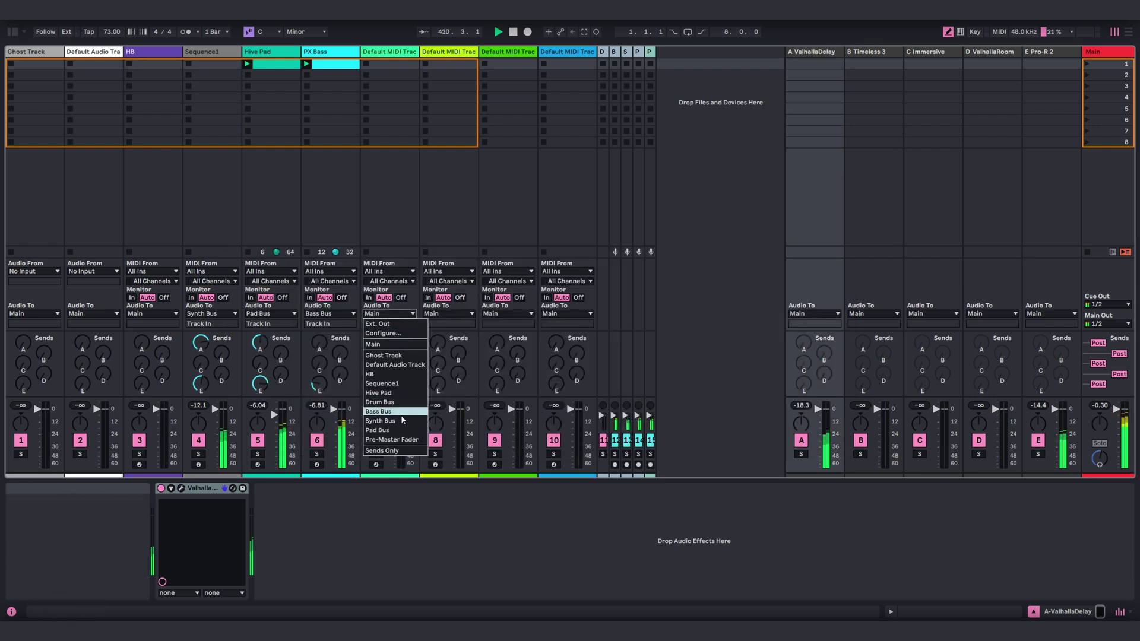
left_click(380, 420)
left_click(390, 52)
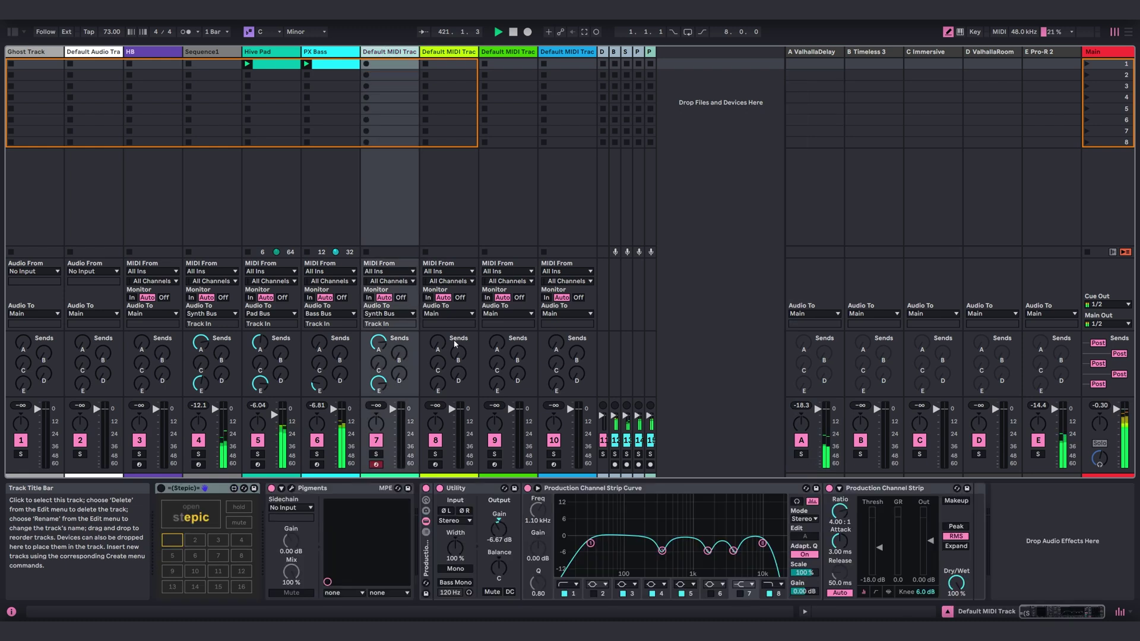
- Raise track 7's Utility gain to -3.89 dB and activate the Stepic device so the pluck sequence plays
left_click(499, 527)
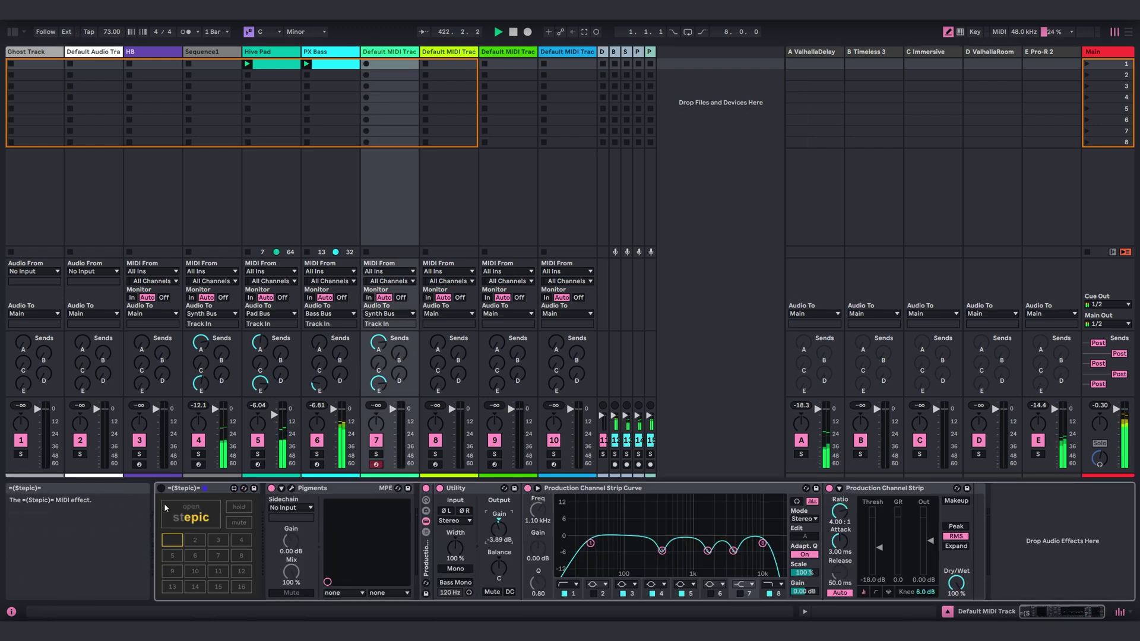
left_click(160, 488)
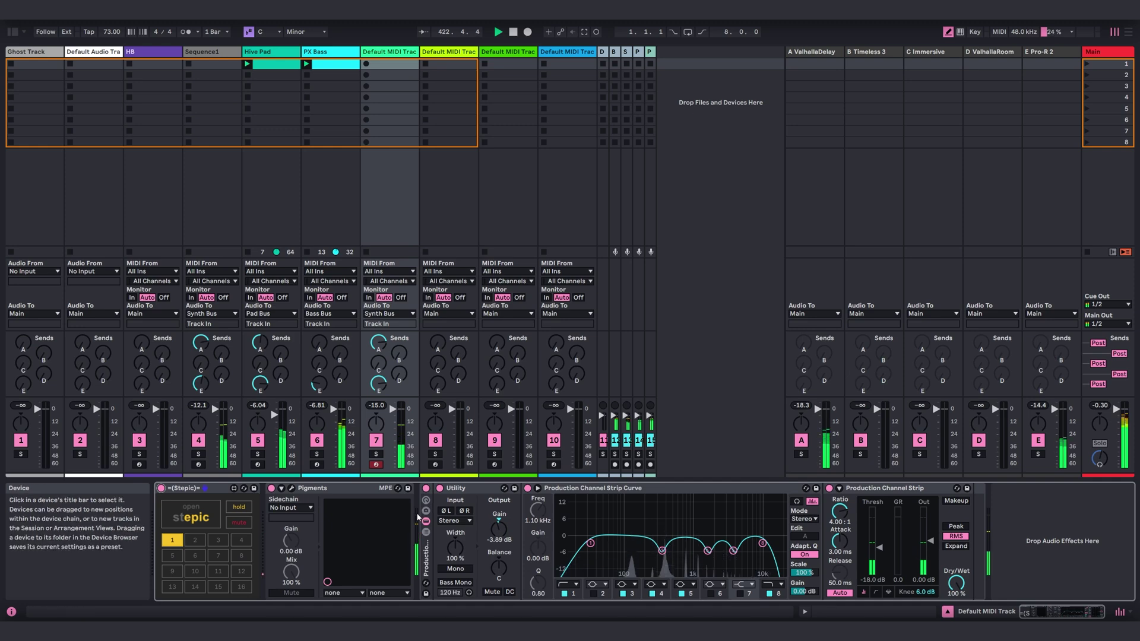
- Open Pigments to review the Filter 1 cutoff and the Bitcrusher Downsample's velocity modulation, and close the window
left_click(292, 489)
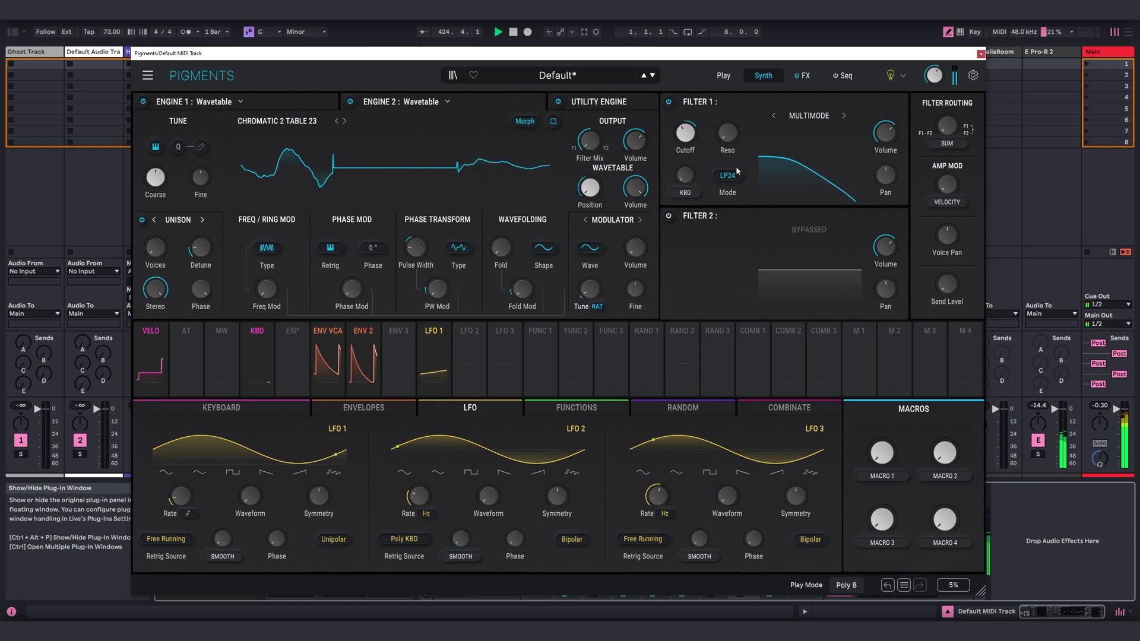
mouse_move(693, 145)
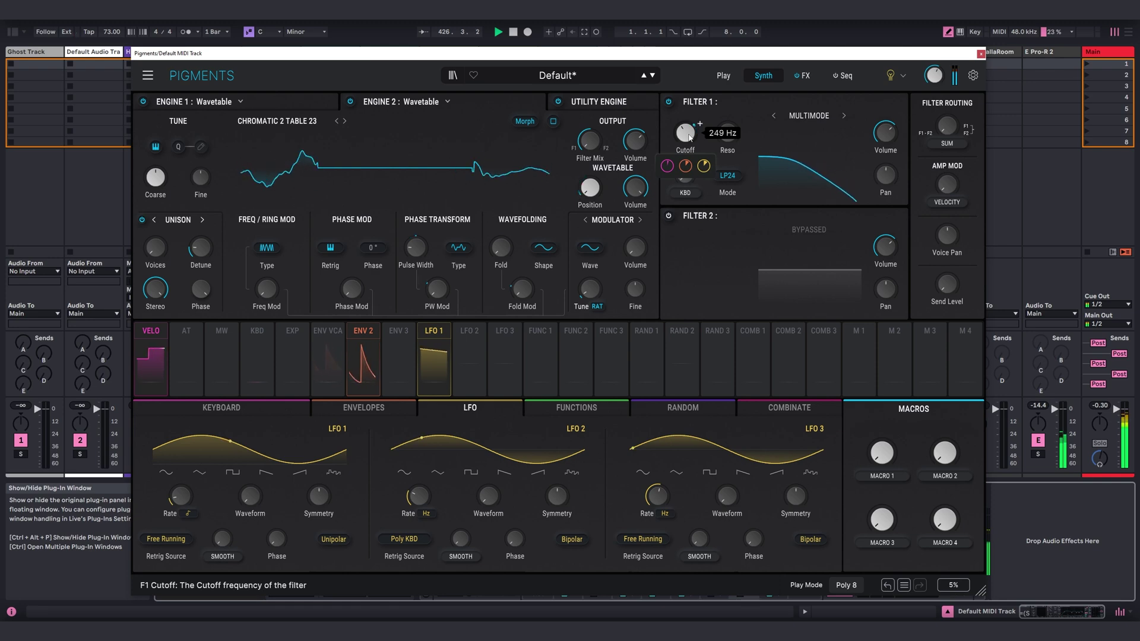
left_click(803, 76)
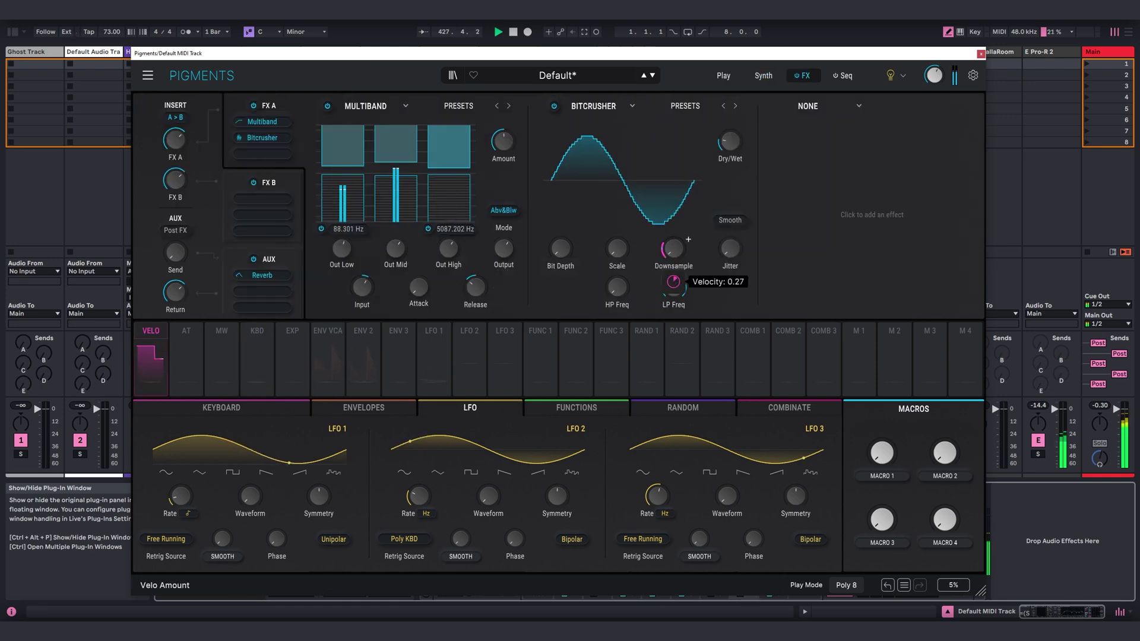
left_click(980, 54)
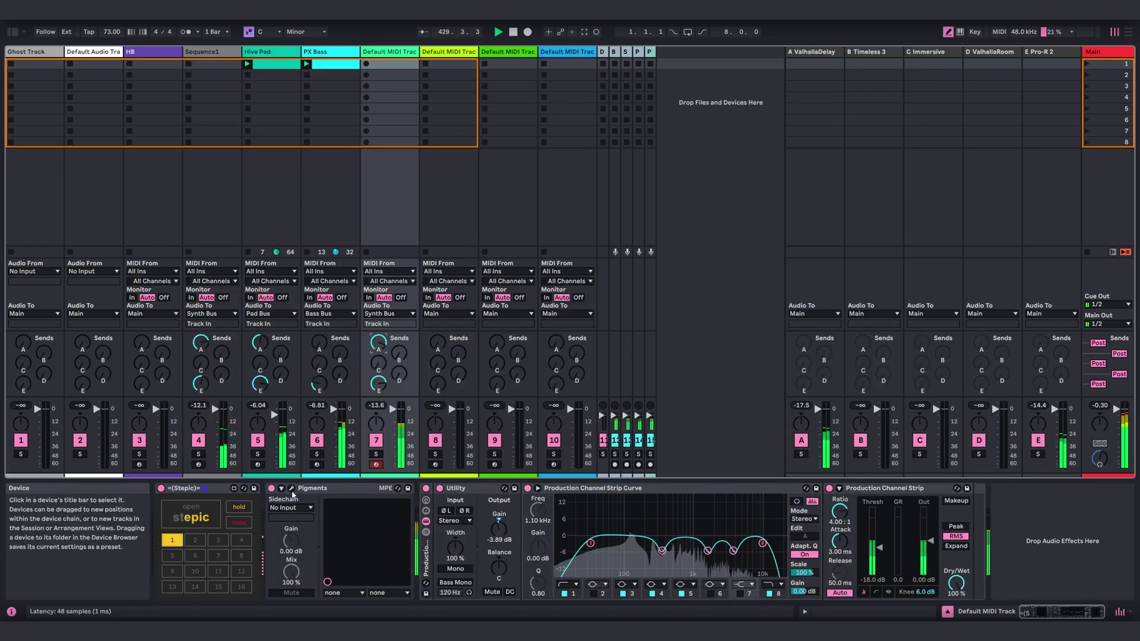
- Reopen Pigments, review Engine 2's Phase Transform settings and the list of velocity modulation targets, and close the window
left_click(292, 488)
mouse_move(744, 132)
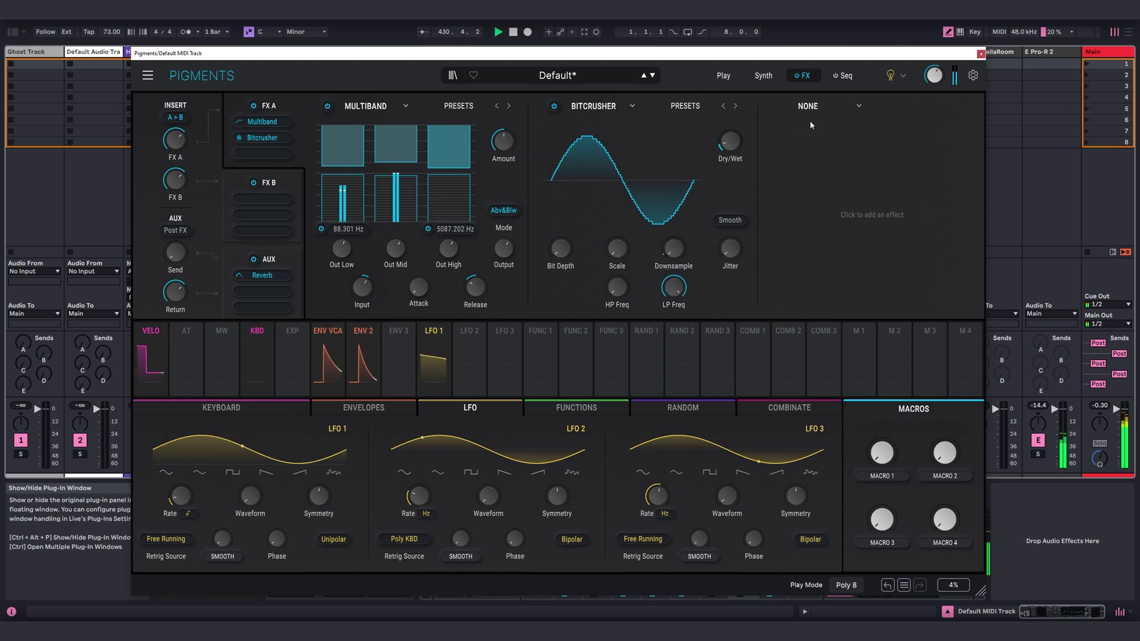
mouse_move(429, 152)
left_click(756, 77)
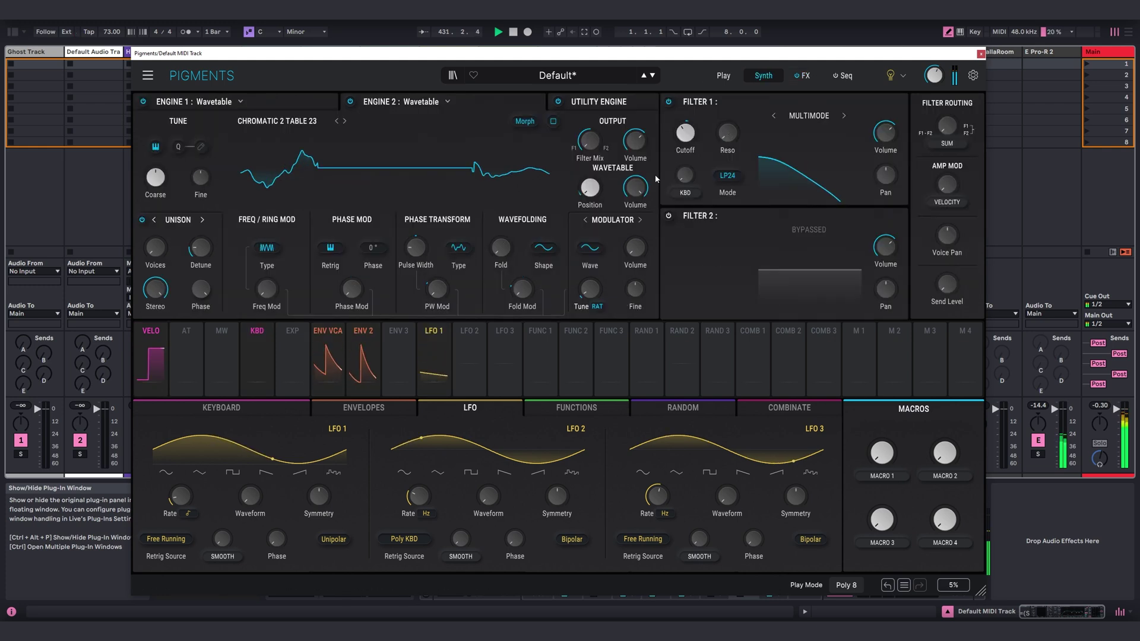
mouse_move(419, 250)
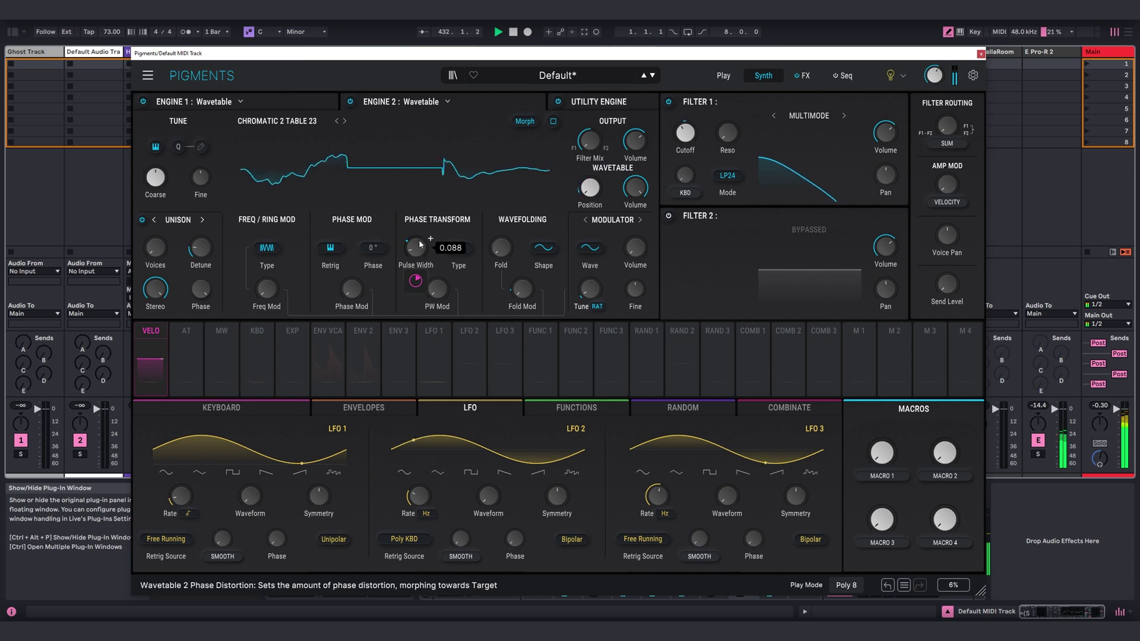
left_click(151, 357)
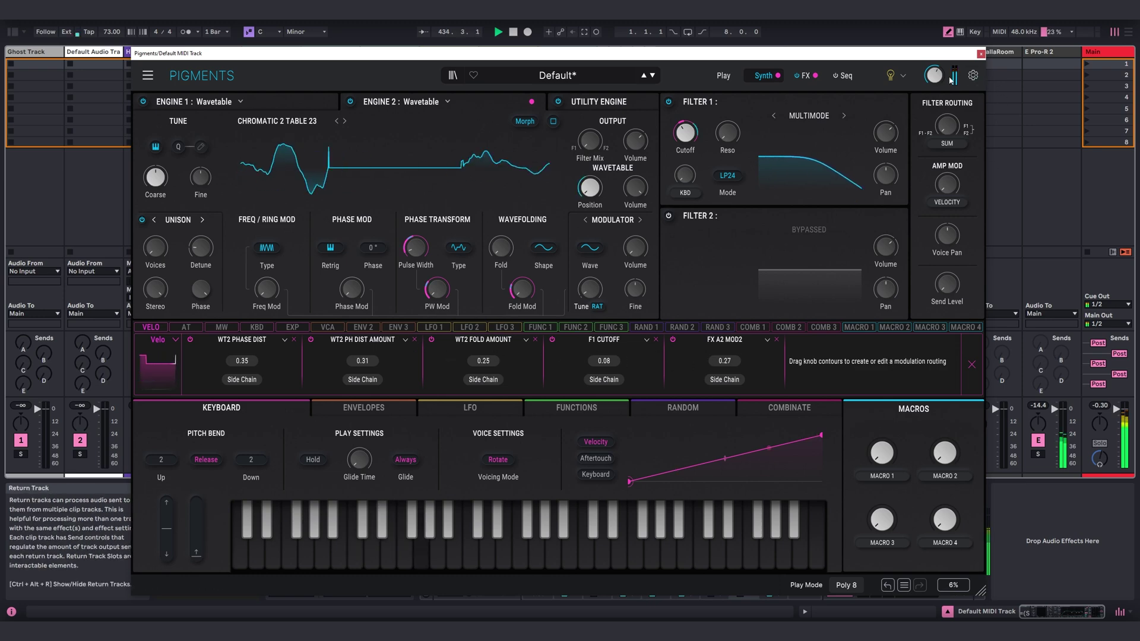
left_click(980, 52)
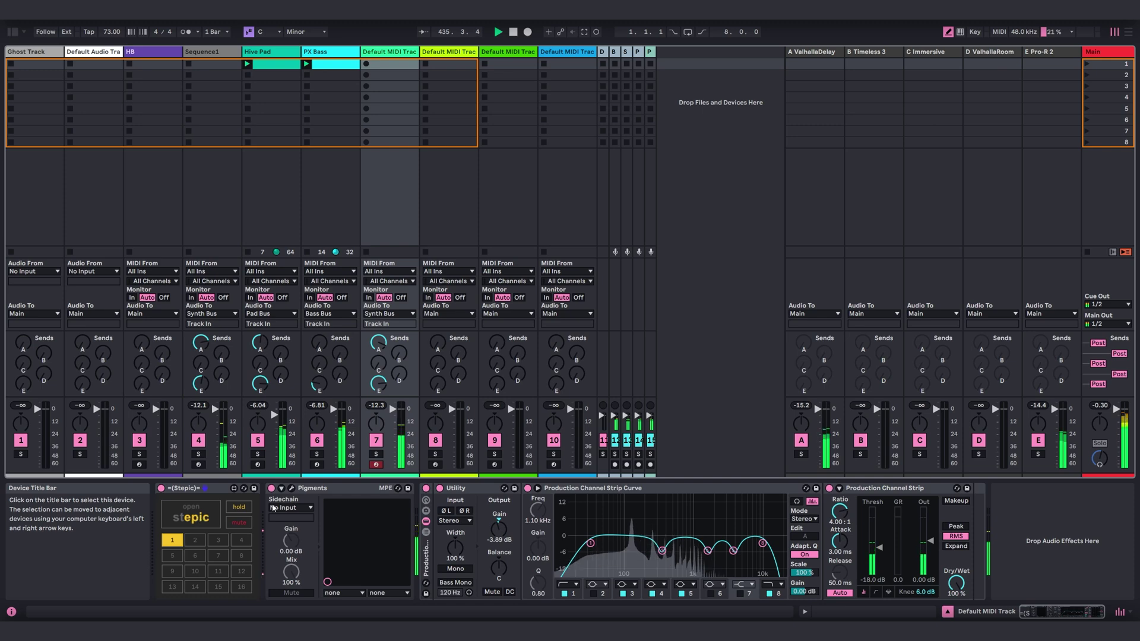
- Review the Pigments effects page alongside the velocity modulation routings, then hide the routing list and close the window
left_click(291, 488)
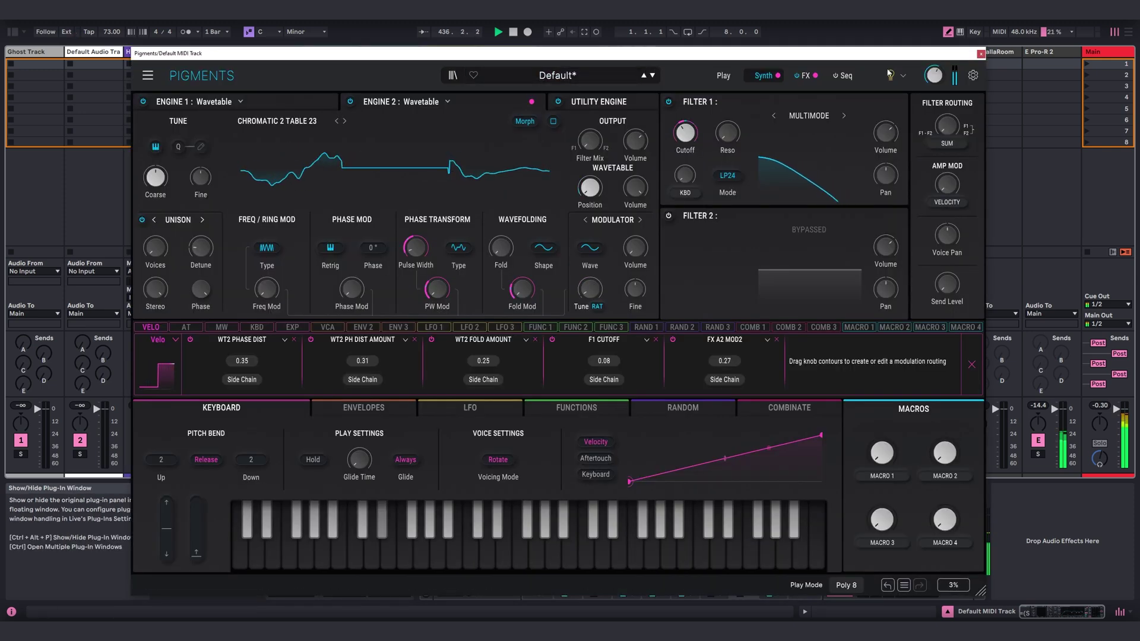
left_click(811, 76)
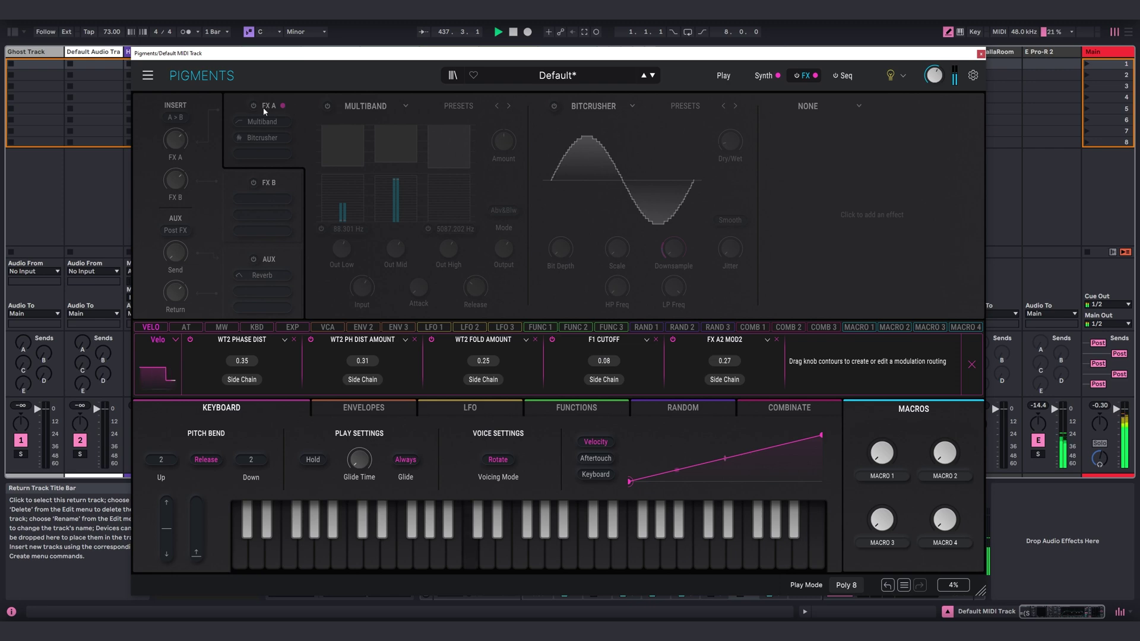
left_click(981, 54)
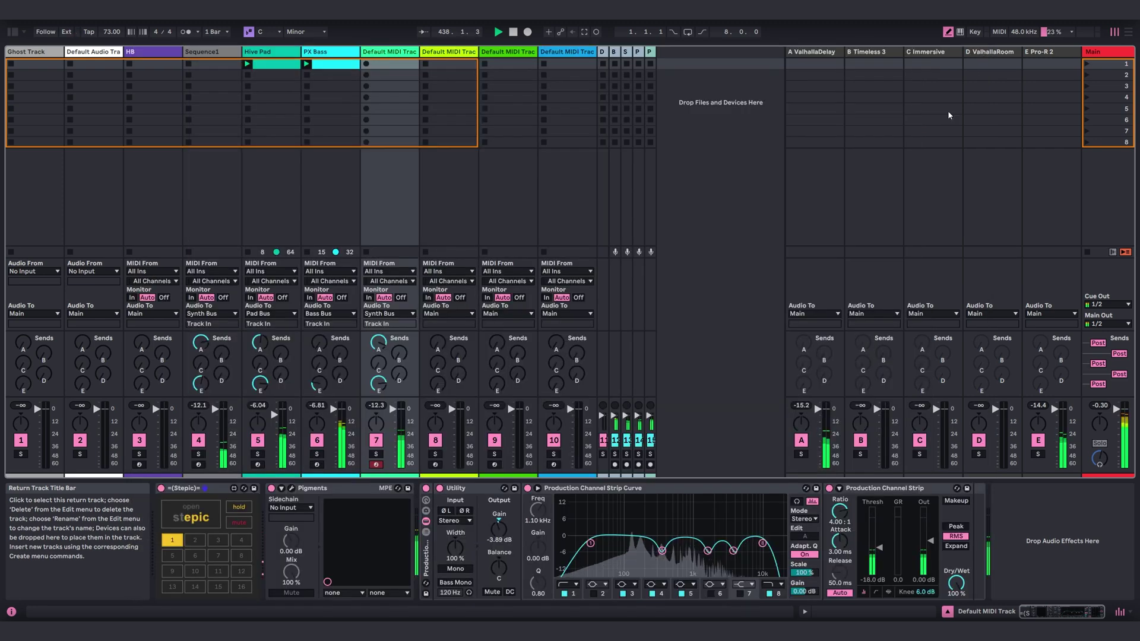
left_click(292, 488)
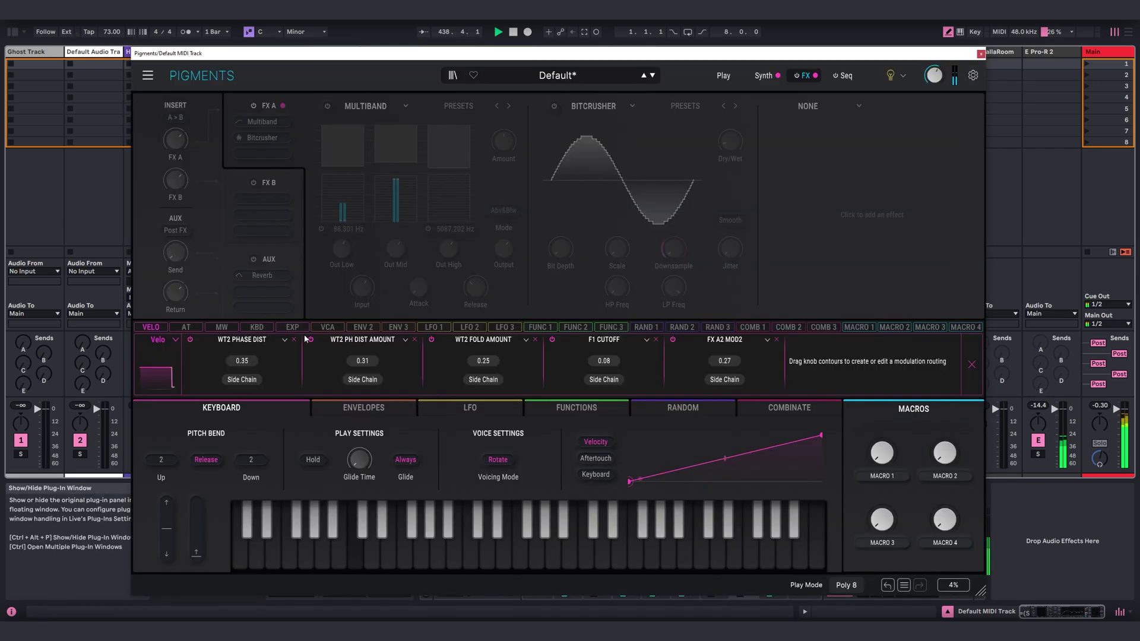
left_click(971, 364)
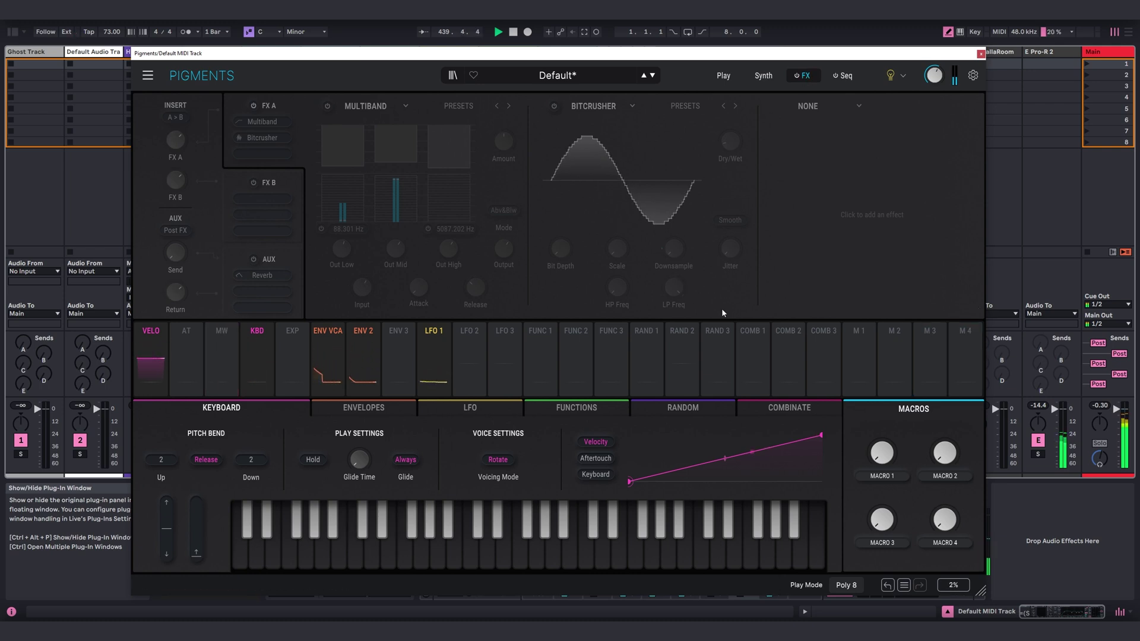
left_click(595, 337)
left_click(971, 364)
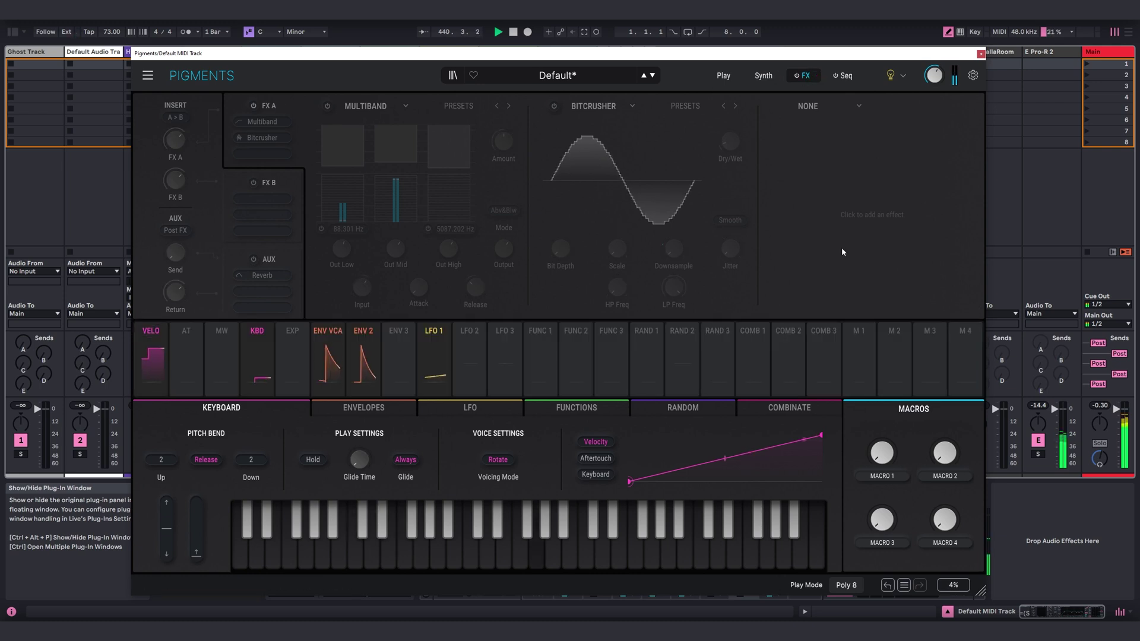
left_click(358, 343)
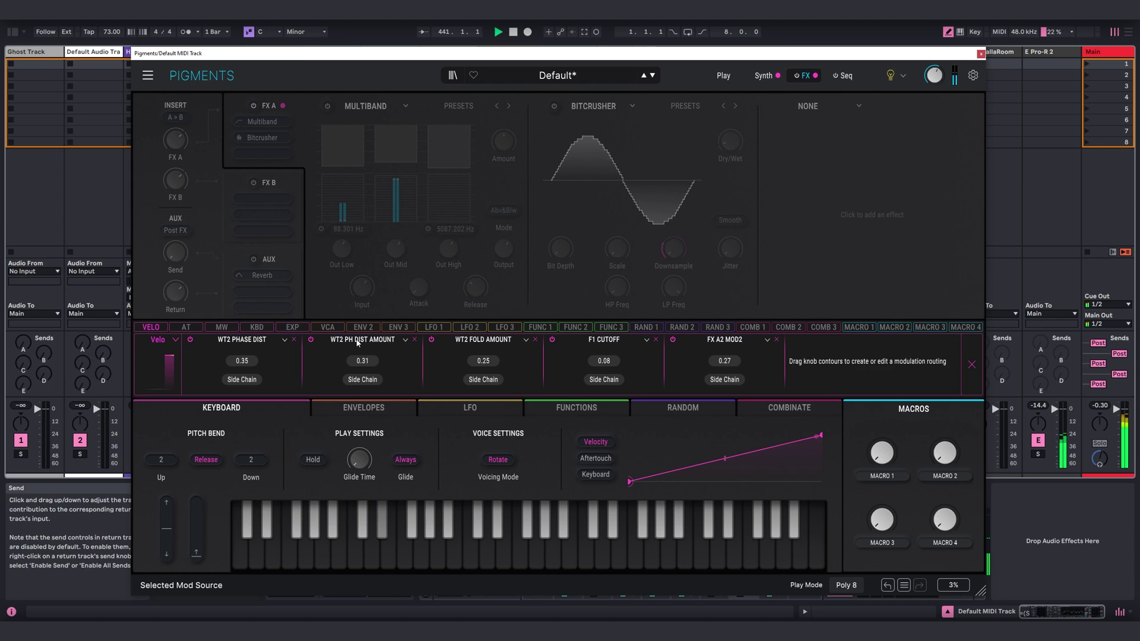
left_click(971, 364)
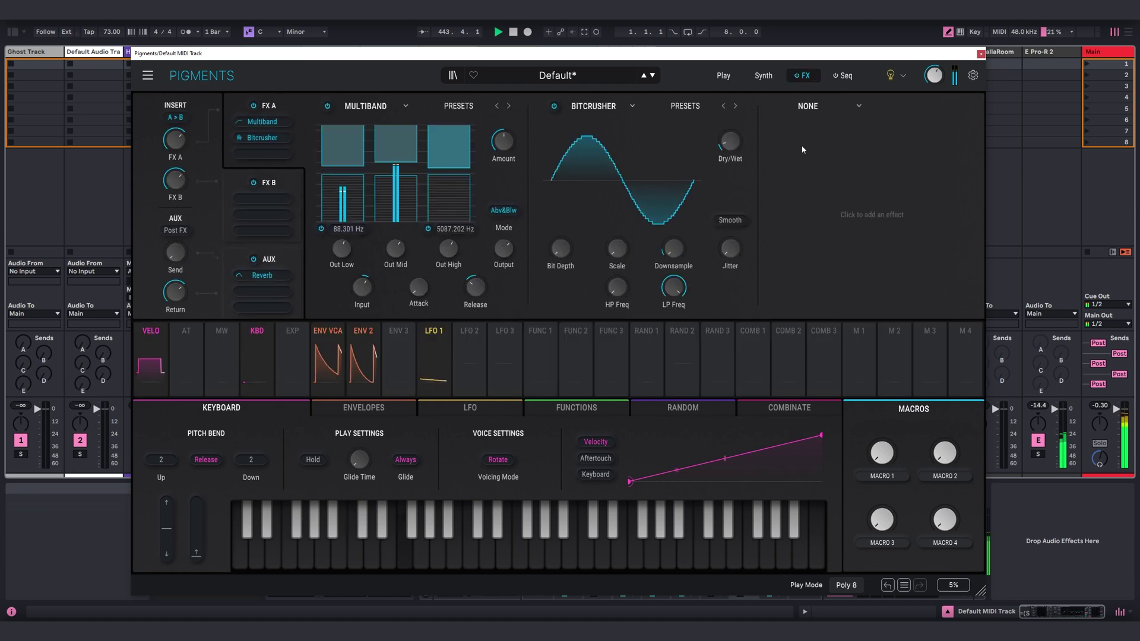
left_click(981, 54)
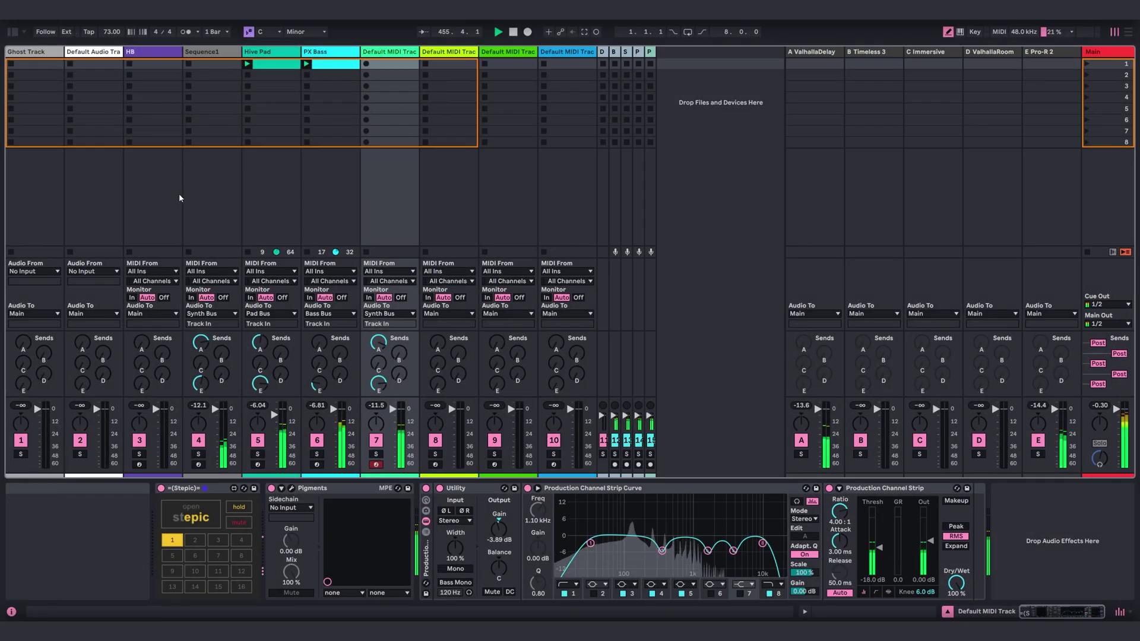
- Select the Sequence1 track, view its Hive synth settings and close the Hive window
left_click(205, 52)
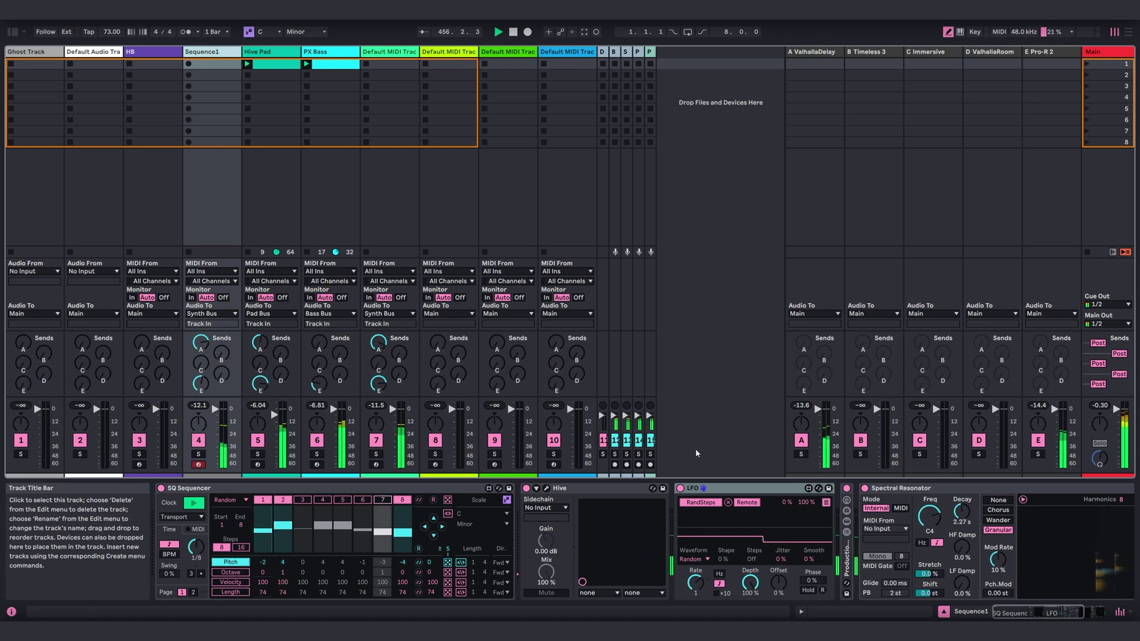
left_click(546, 488)
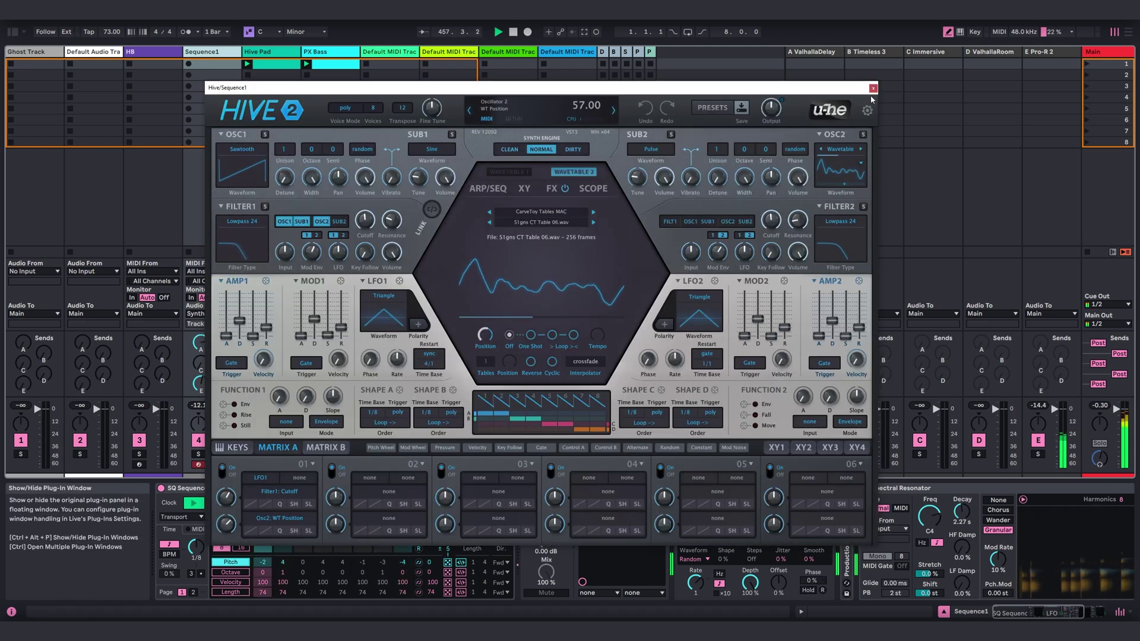
left_click(873, 89)
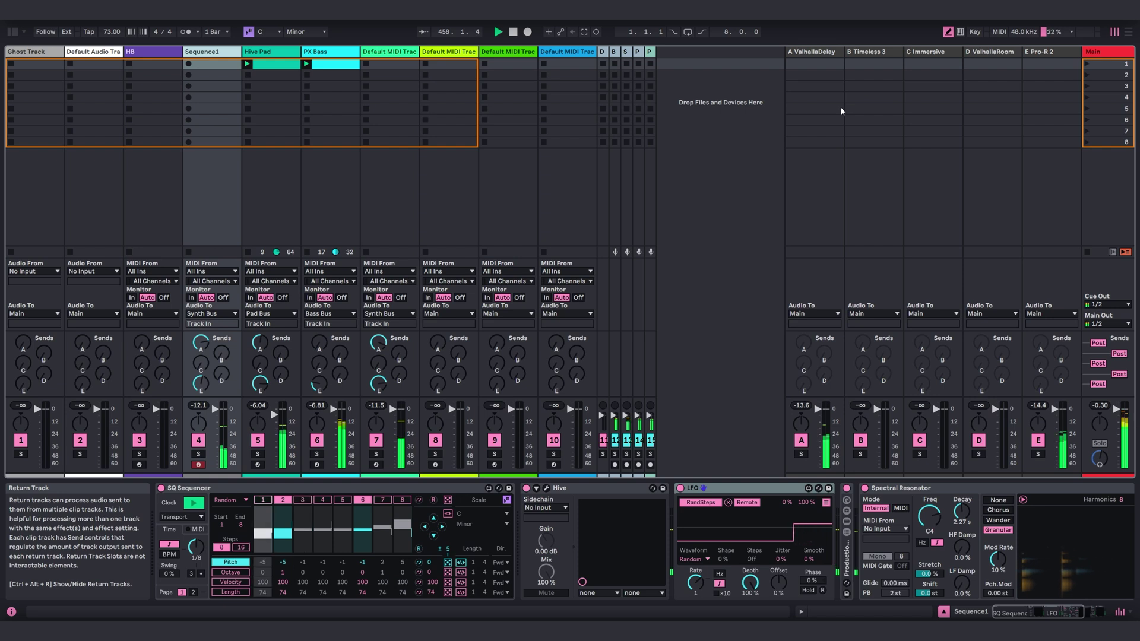